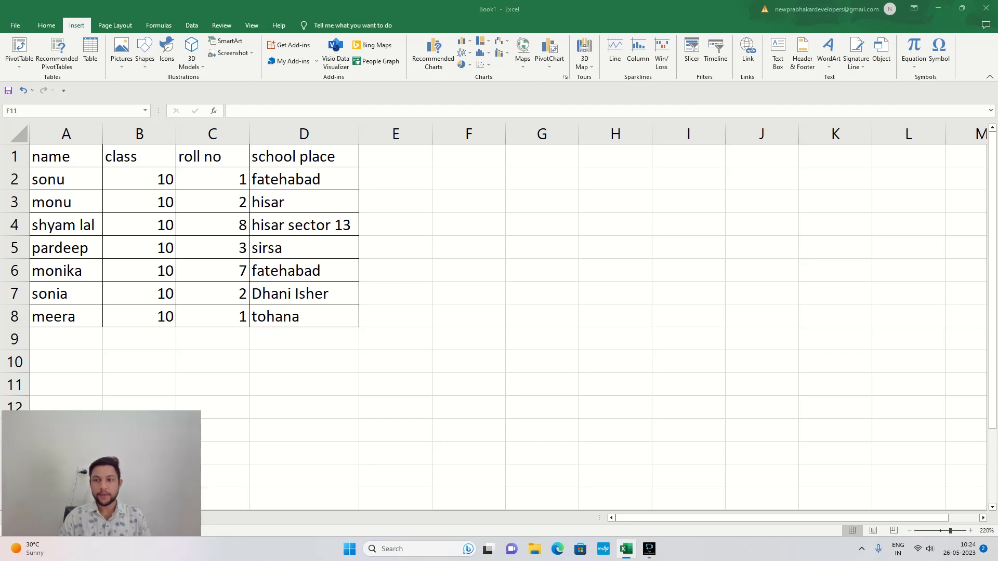
- Create a PivotTable from the student data in A1:D8 on the existing worksheet, placed at cell F2
left_click(66, 179)
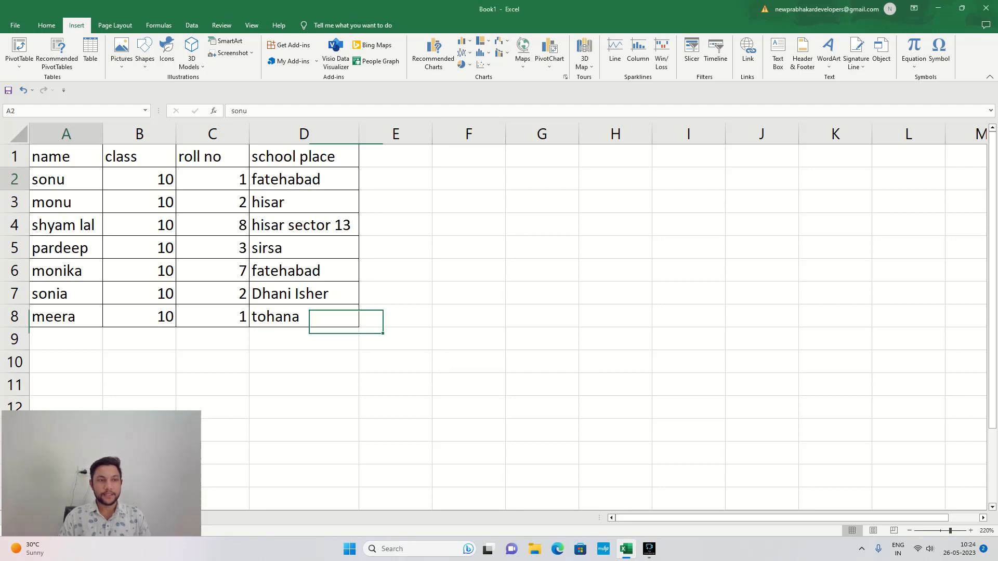
left_click(19, 63)
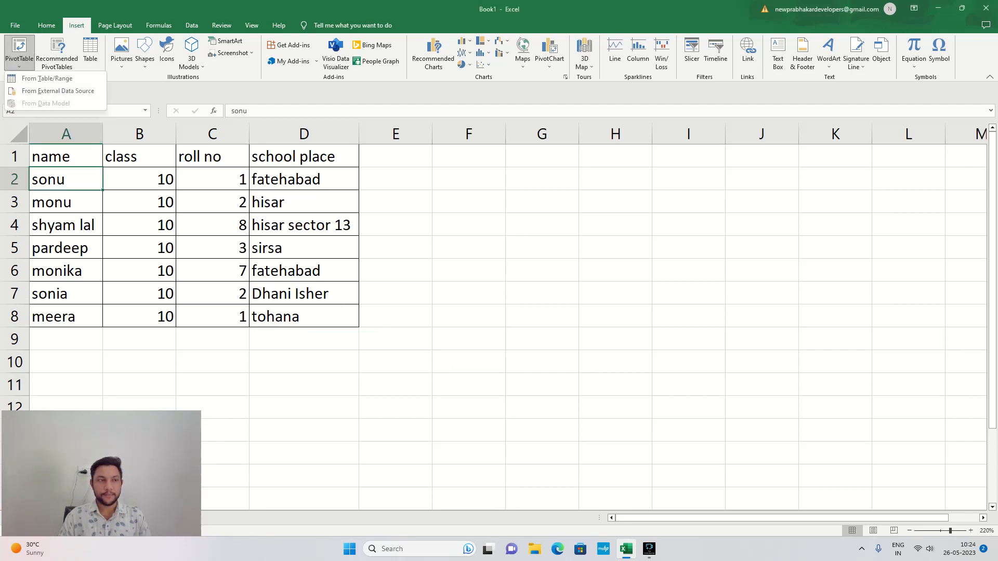
left_click(32, 78)
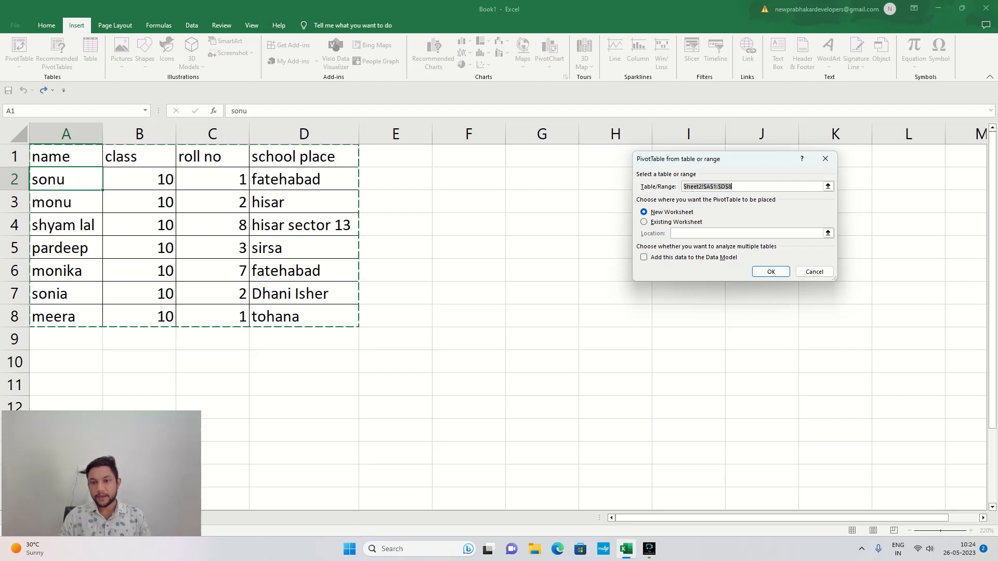
left_click(644, 222)
left_click(468, 179)
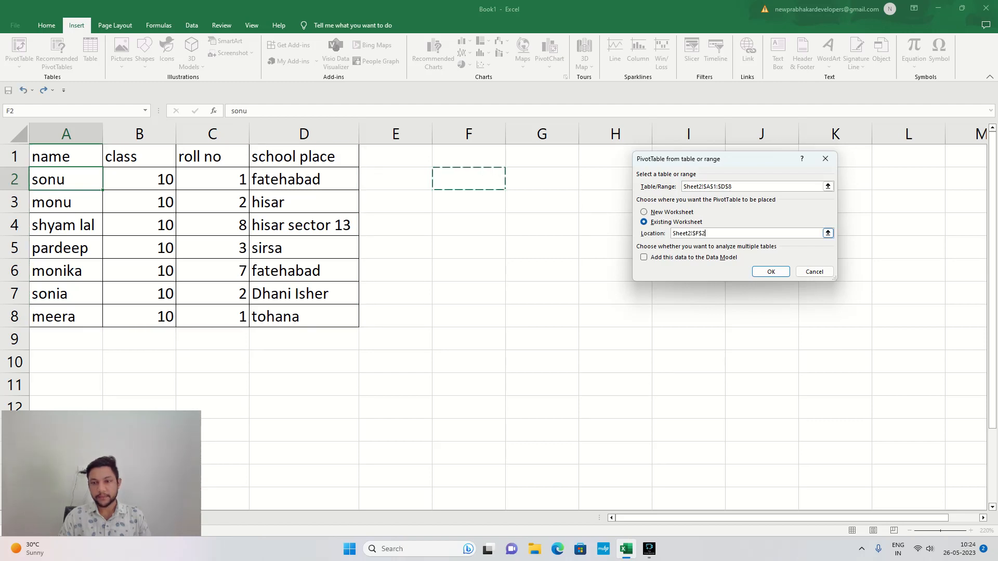
key("Return")
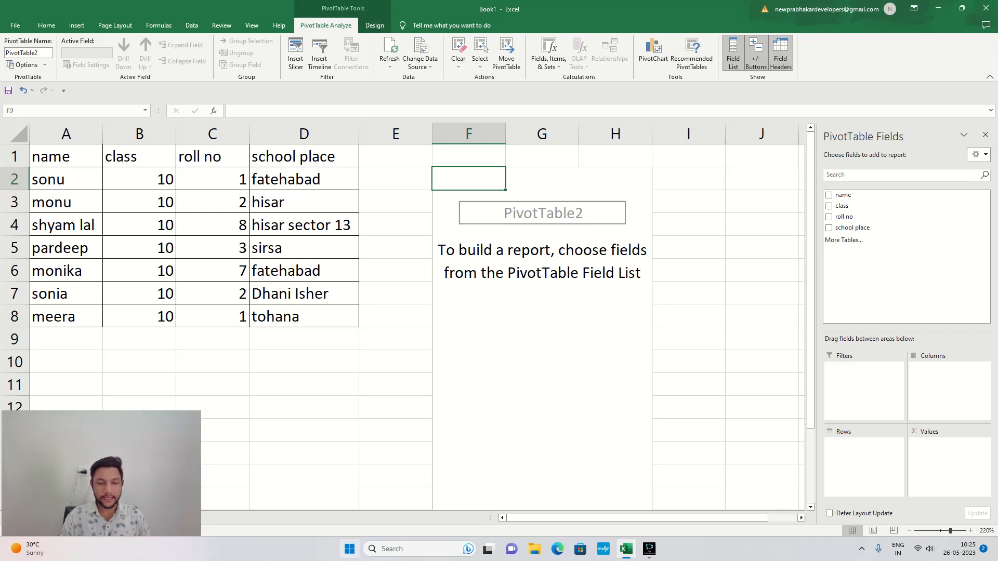
- Start the Windows Magnifier and enlarge the screen view by one level
key("super")
type("ma")
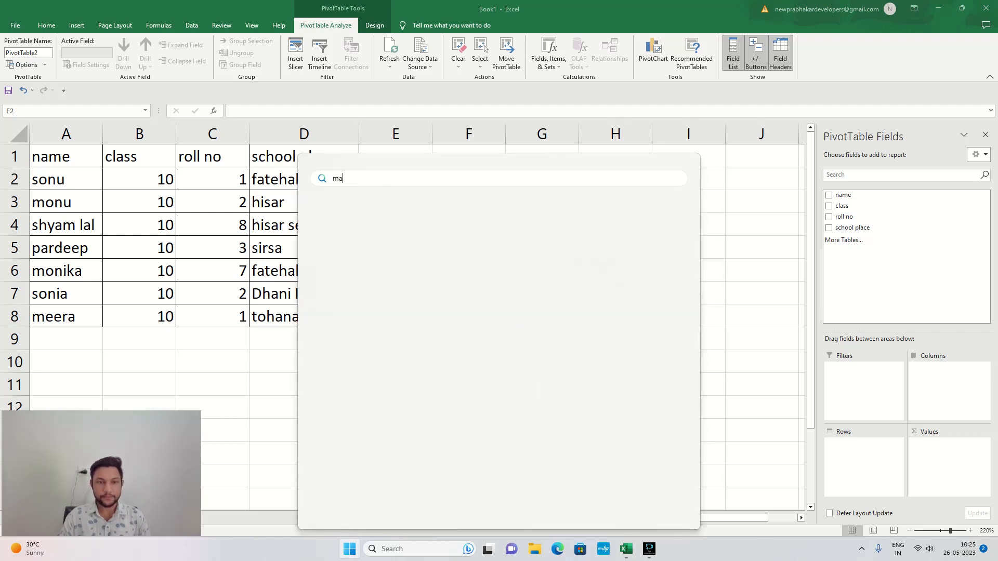
key("Return")
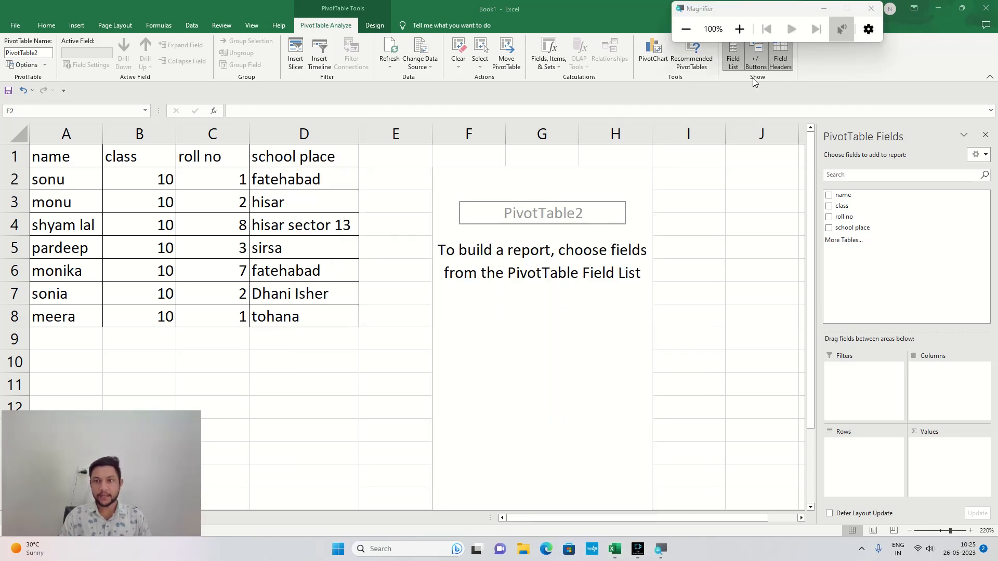
left_click(739, 29)
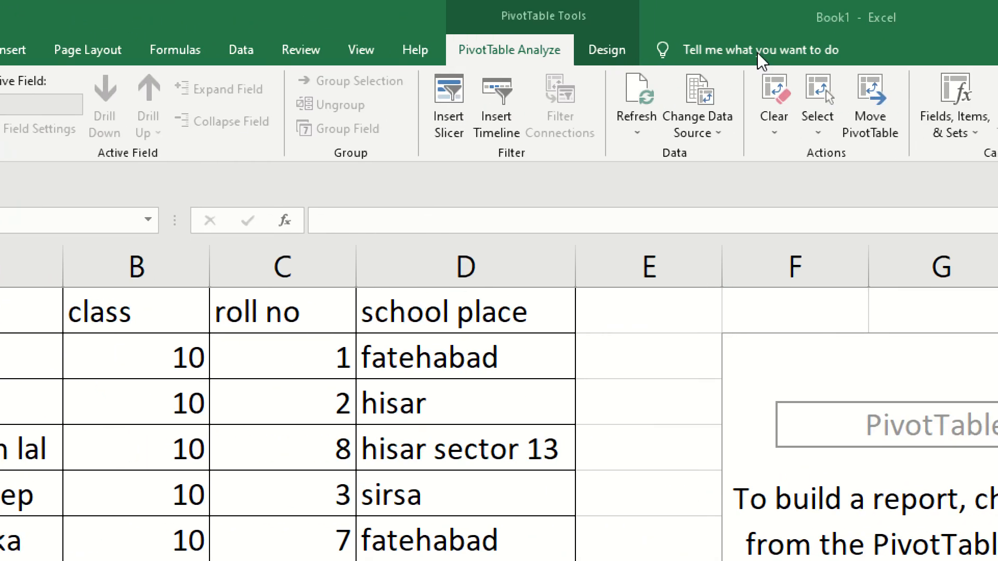
- Examine the available PivotTable styles and the settings for a new PivotTable style without creating one
left_click(610, 55)
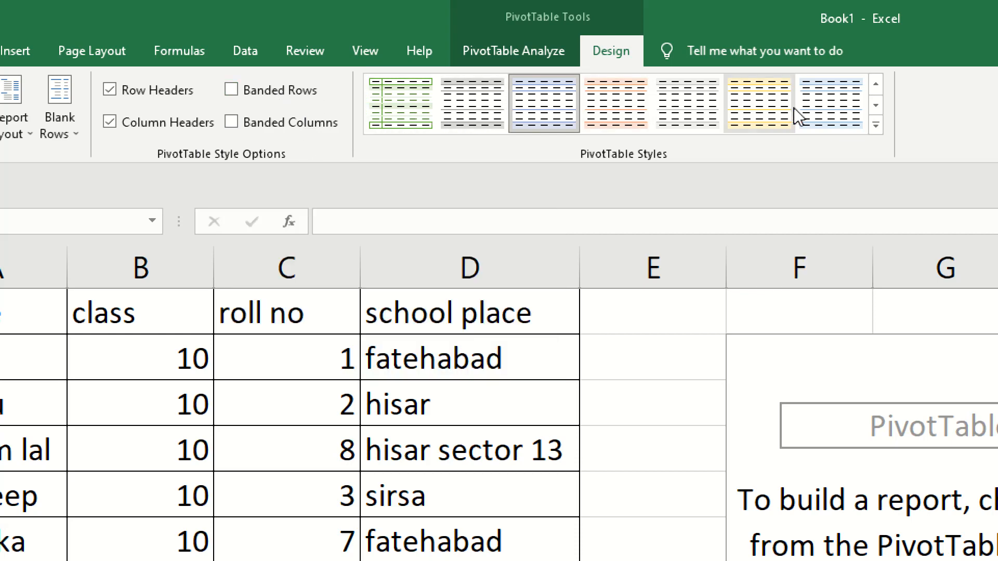
left_click(876, 125)
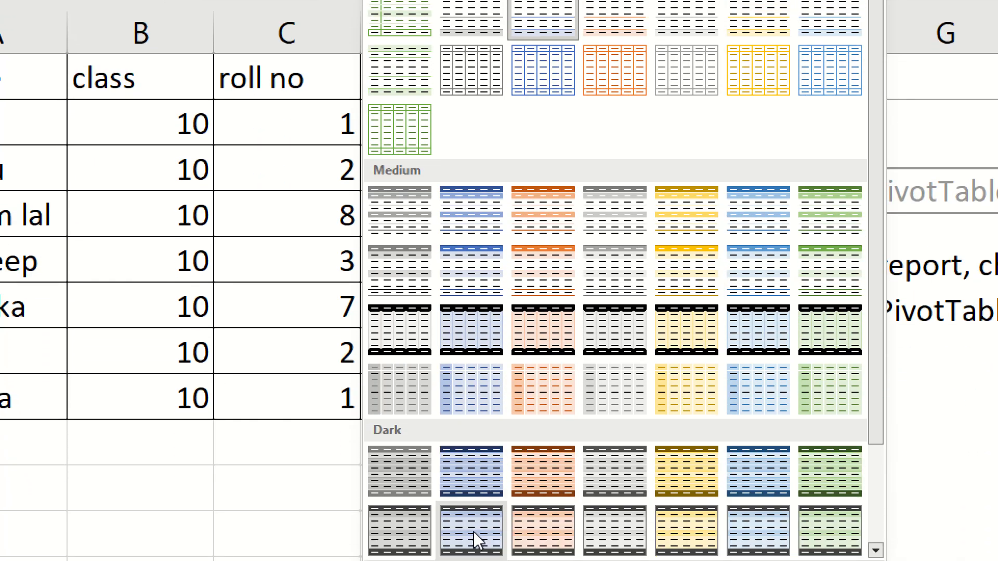
left_click(473, 537)
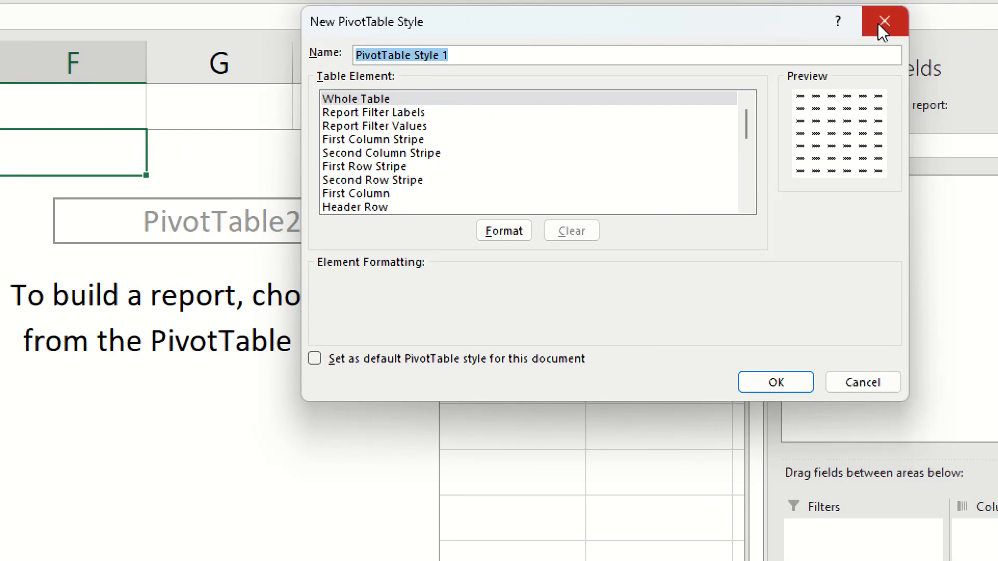
left_click(880, 24)
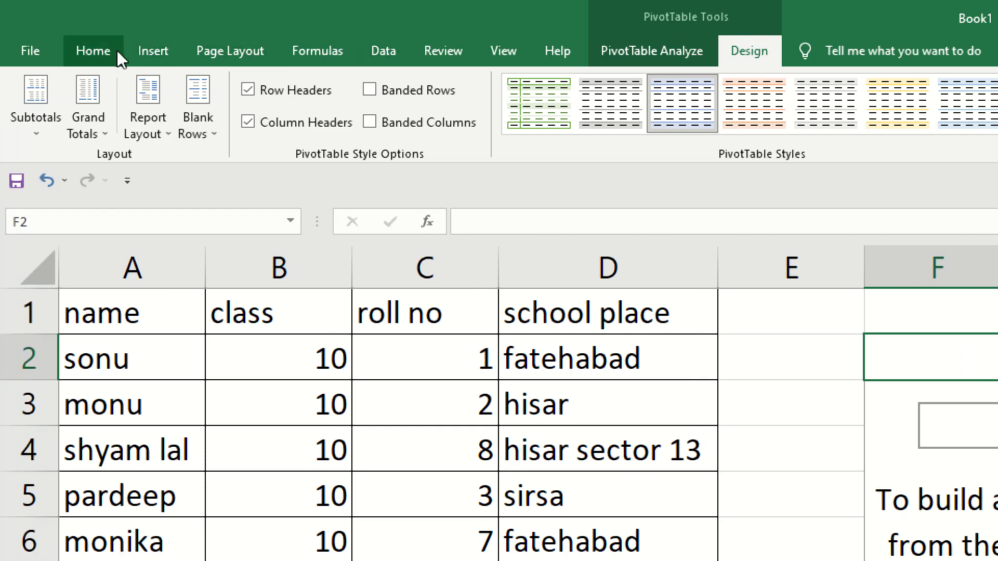
- Draw a trial circle over the class and roll no columns, move it lower, and delete it
left_click(105, 52)
left_click(285, 127)
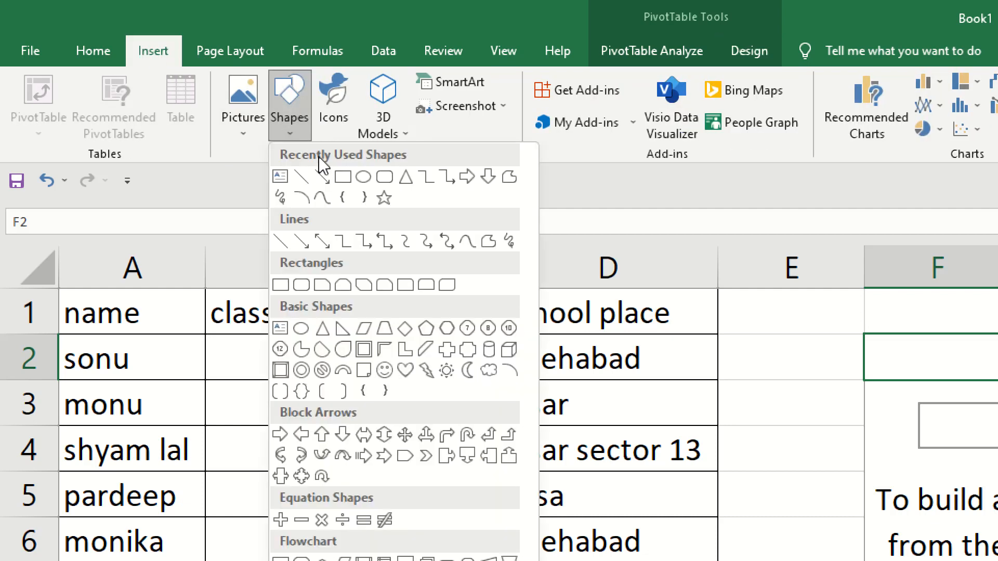
left_click(362, 177)
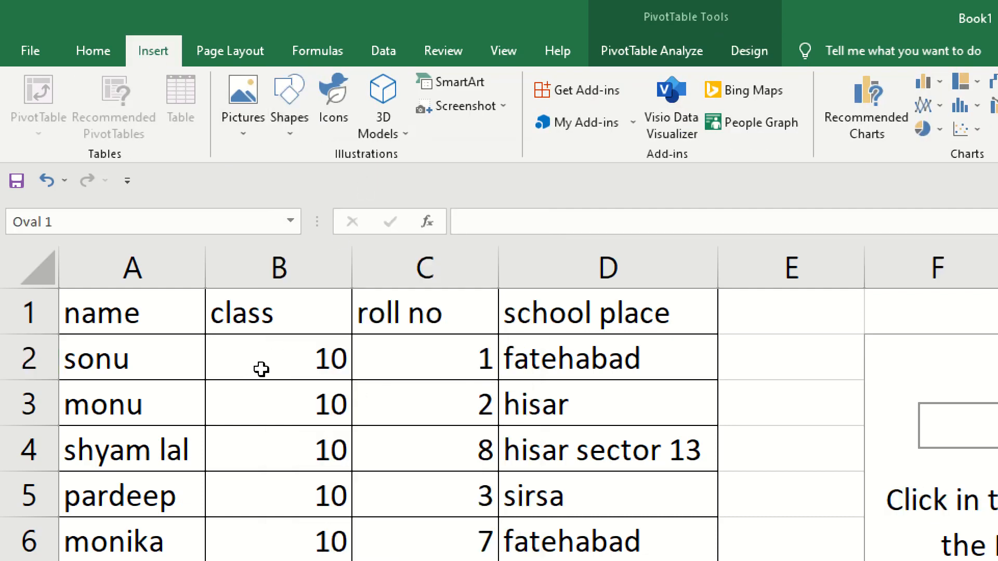
left_click(294, 456)
left_click_drag(446, 507, 436, 341)
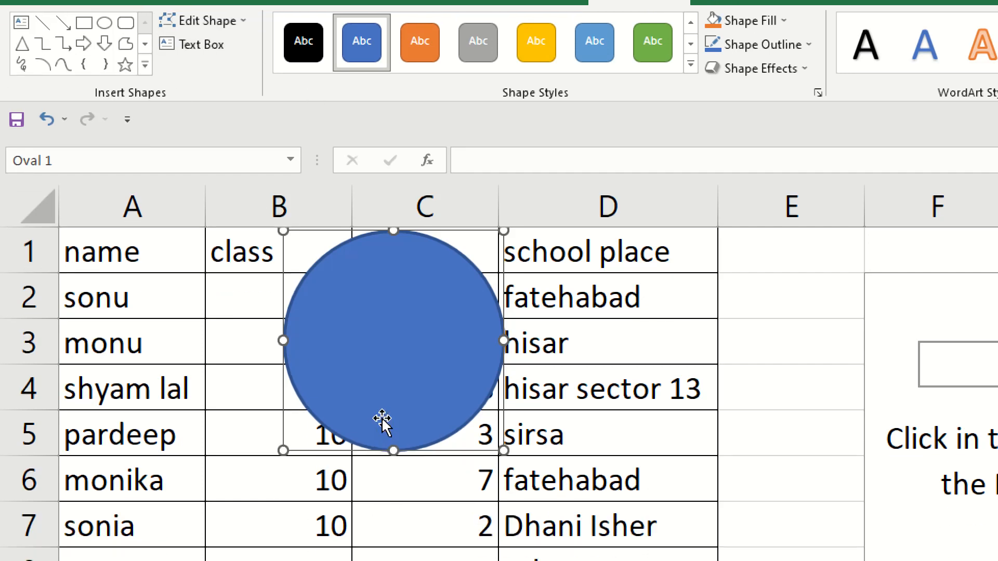
left_click_drag(381, 445, 403, 518)
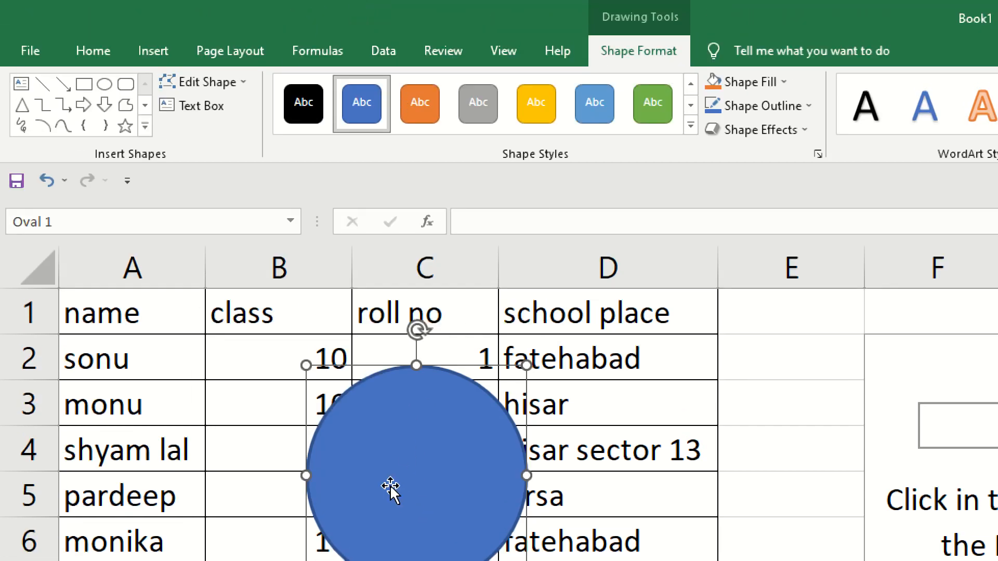
key("Delete")
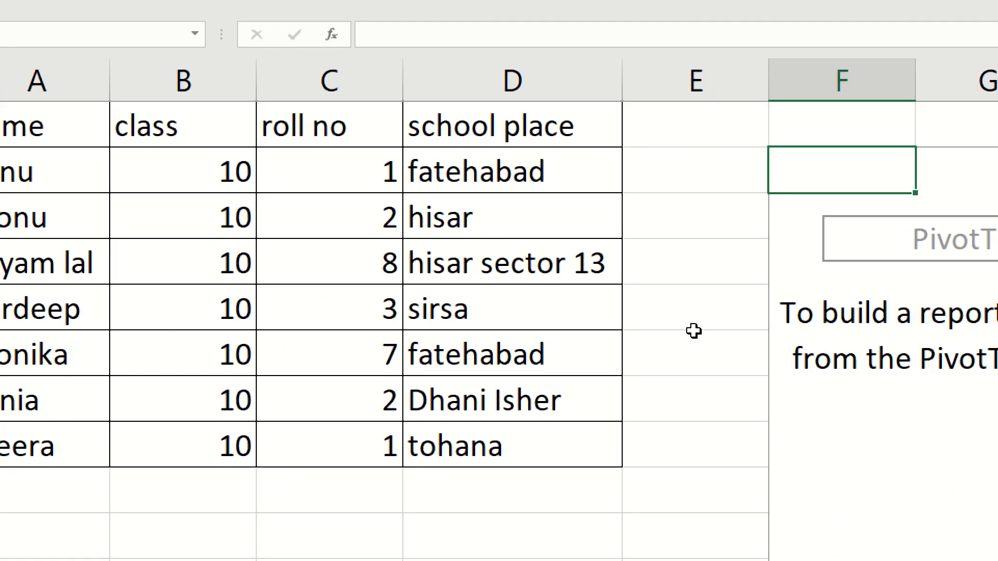
- Compare the available tools with a cell outside and inside the PivotTable selected, and return the magnification to 100%
left_click(709, 497)
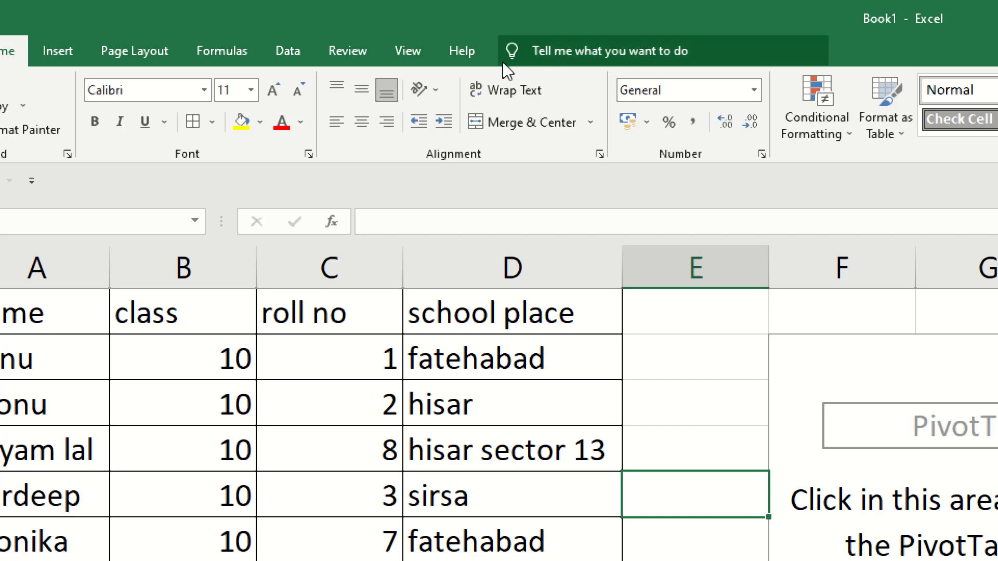
left_click(816, 350)
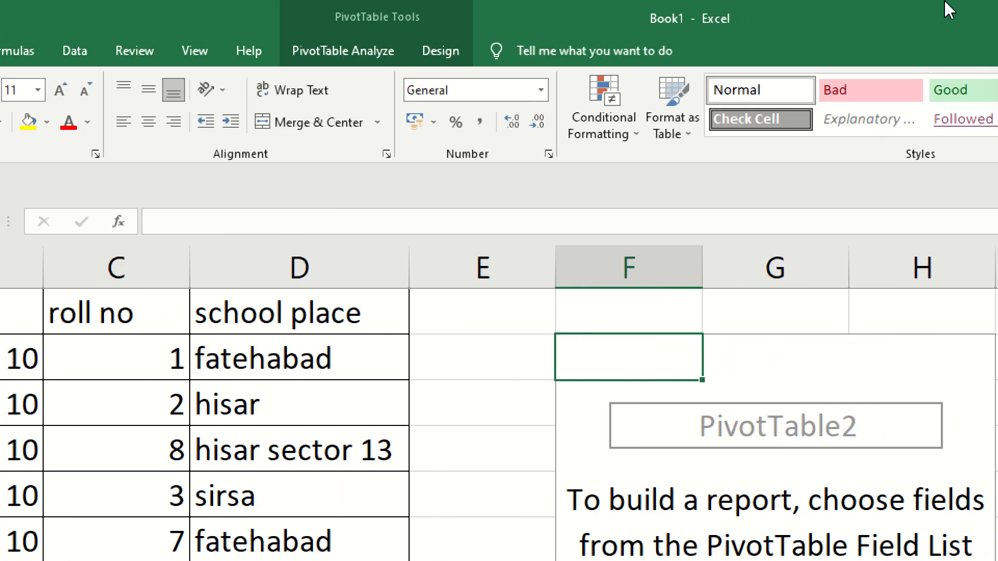
left_click(871, 63)
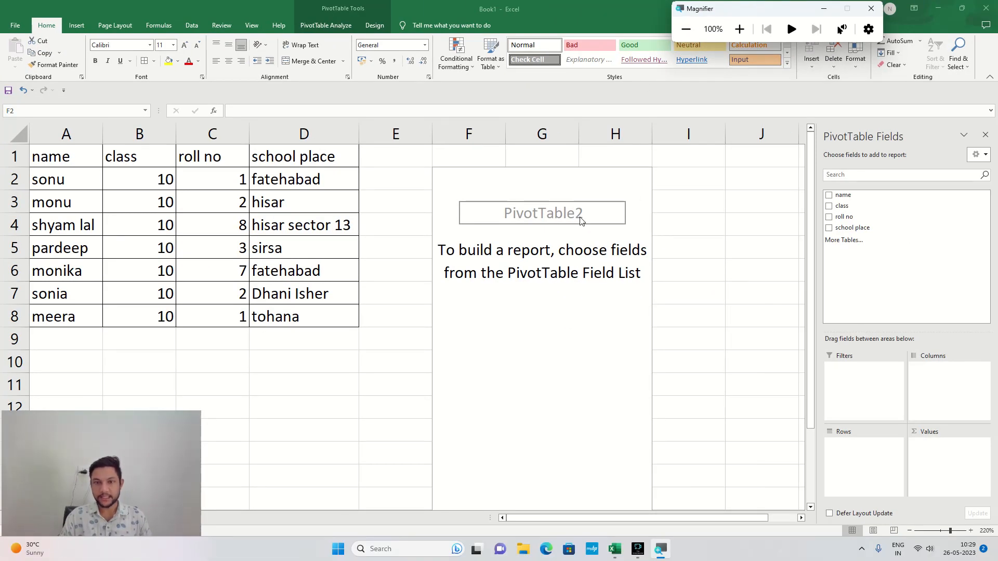
- Check how the PivotTable field list responds to selecting cells outside and inside the empty report area
left_click(677, 219)
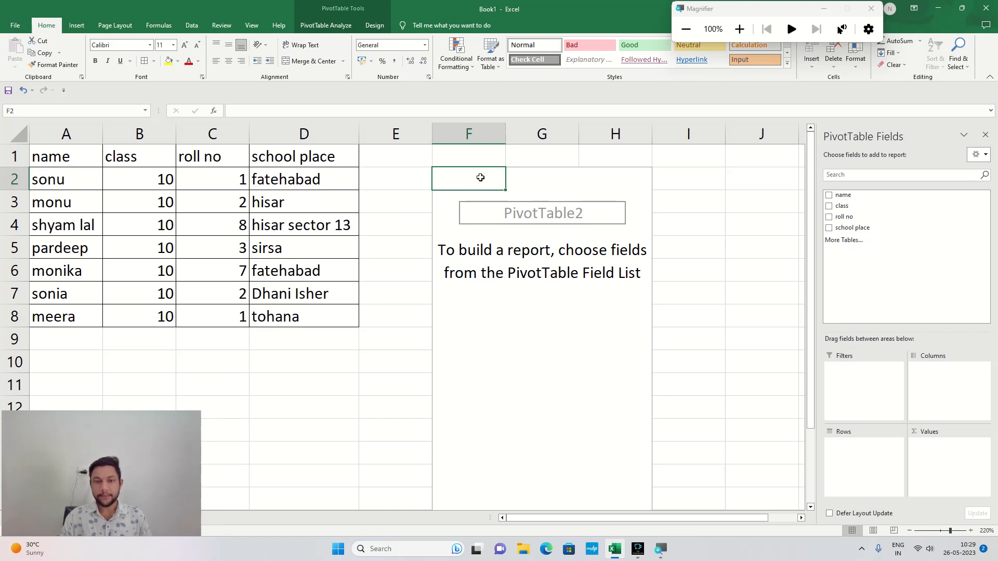
left_click(380, 222)
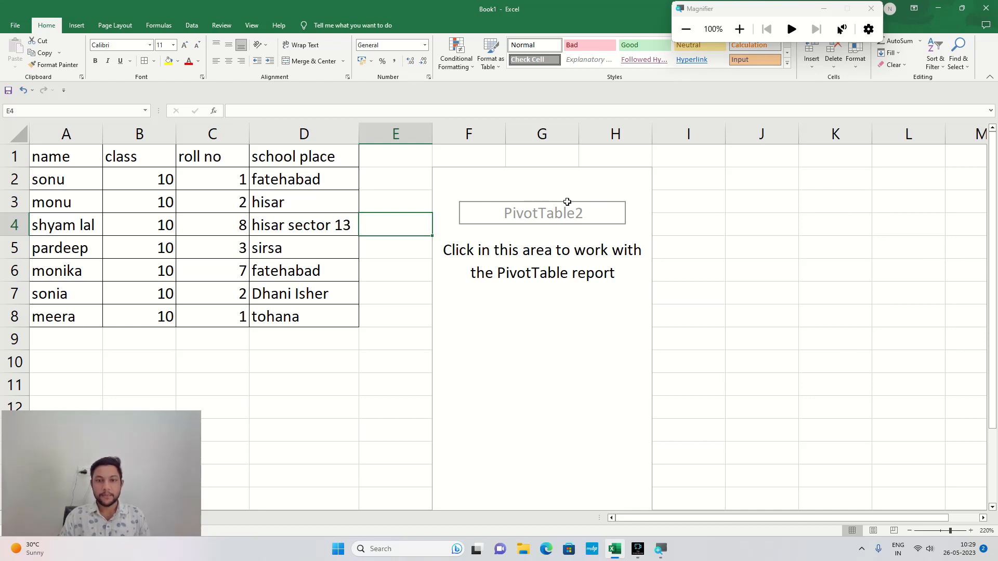
left_click(482, 186)
left_click(606, 367)
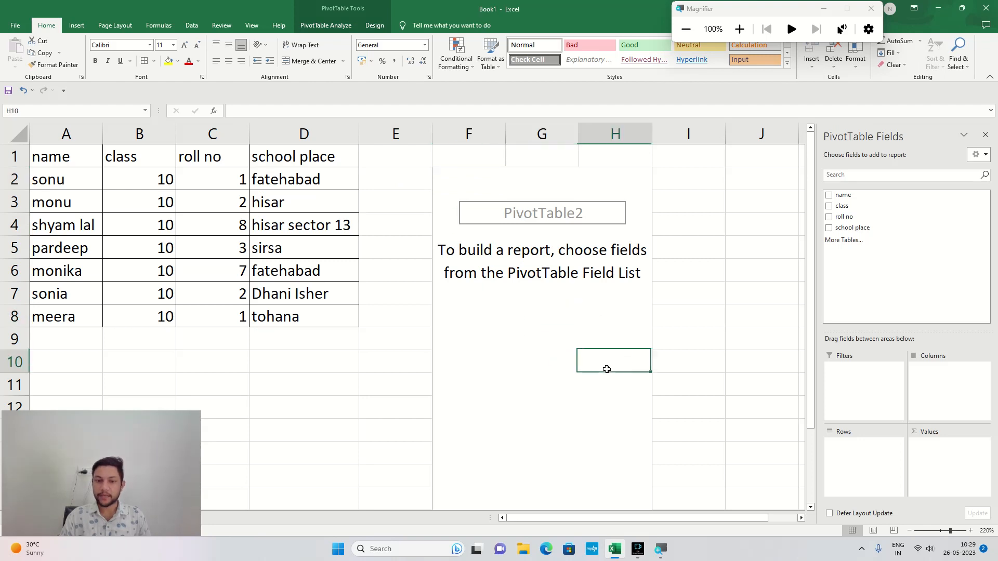
- Examine how far down the empty PivotTable area extends, and select its first cell, F2
left_click(531, 391)
scroll(533, 390, "down", 11)
scroll(536, 388, "up", 9)
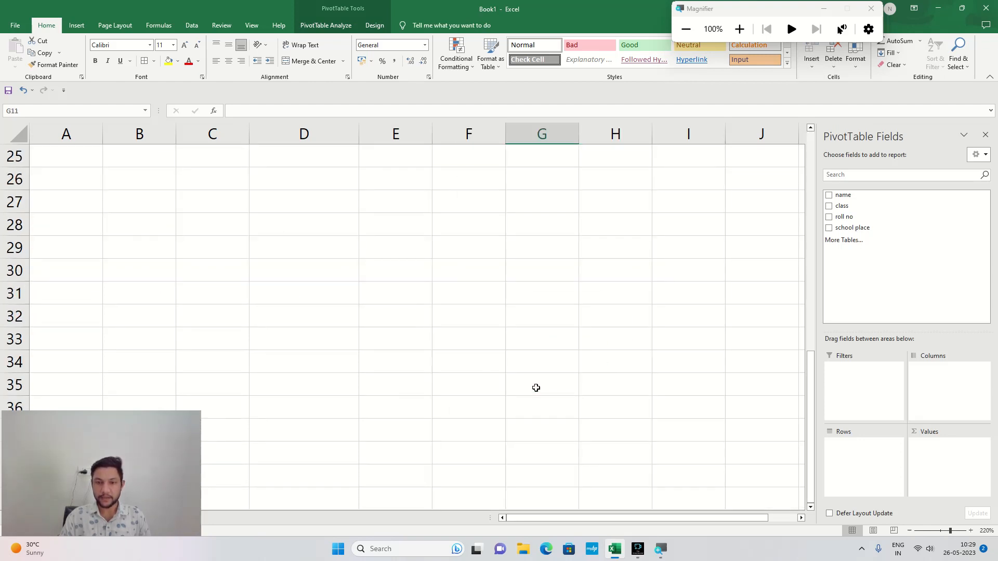
left_click(528, 412)
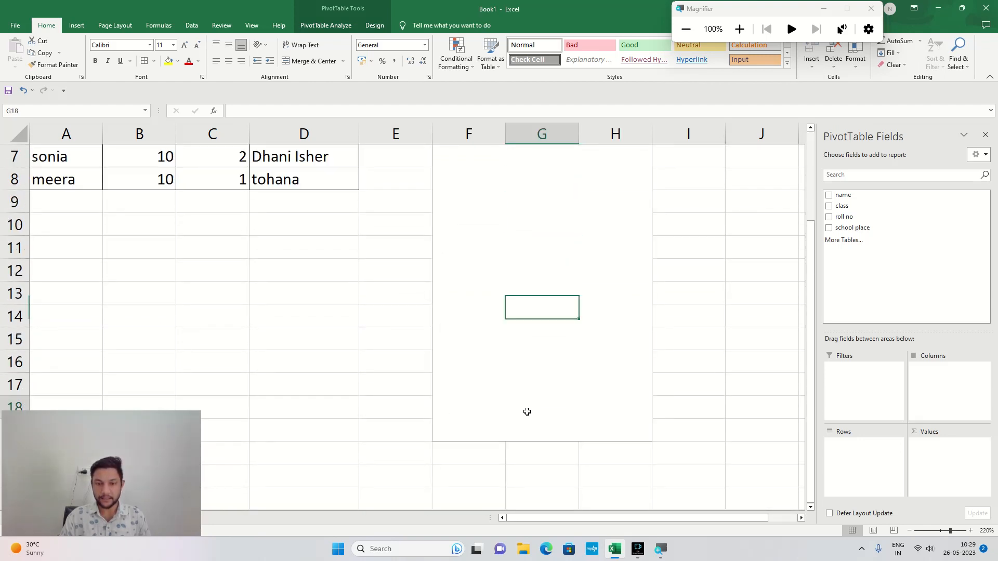
left_click(535, 436)
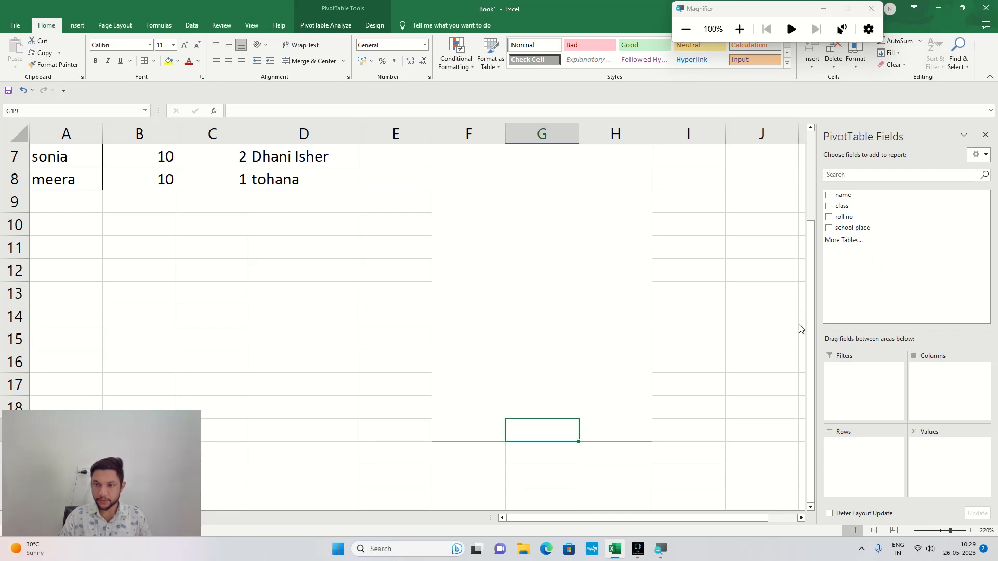
scroll(588, 373, "up", 2)
left_click(444, 188)
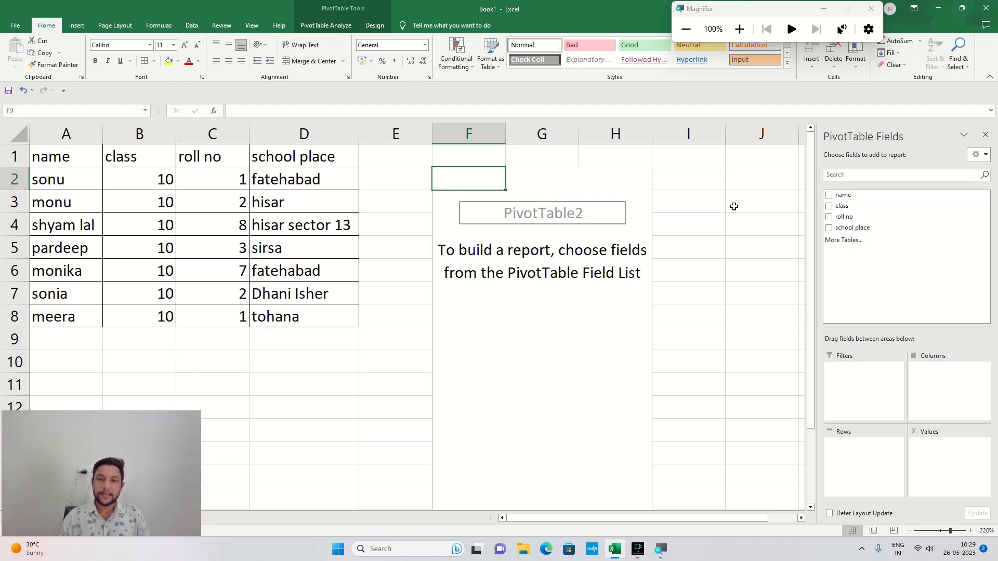
- Add the name field to the PivotTable rows and place the class field in the values area
left_click_drag(661, 517, 703, 516)
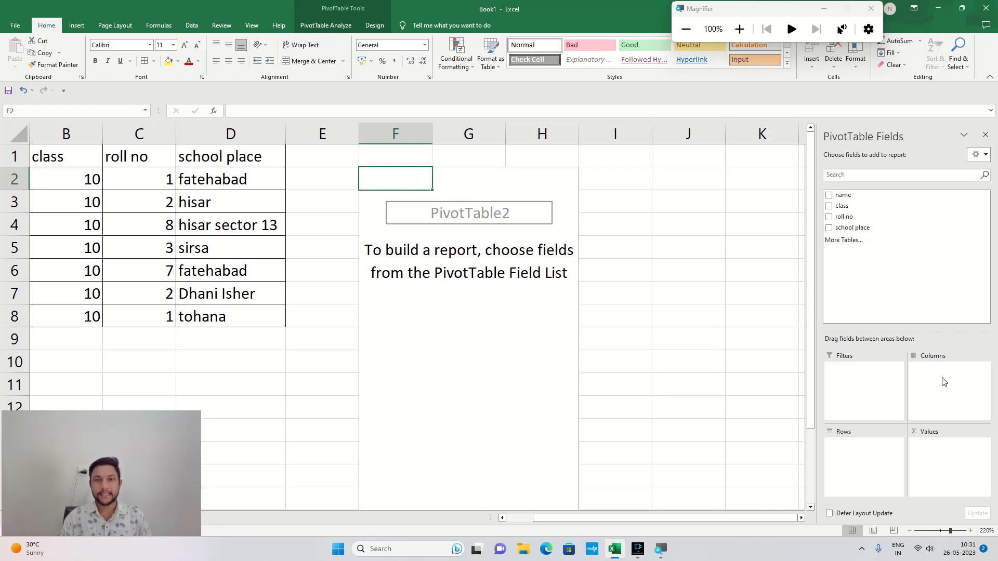
left_click(829, 195)
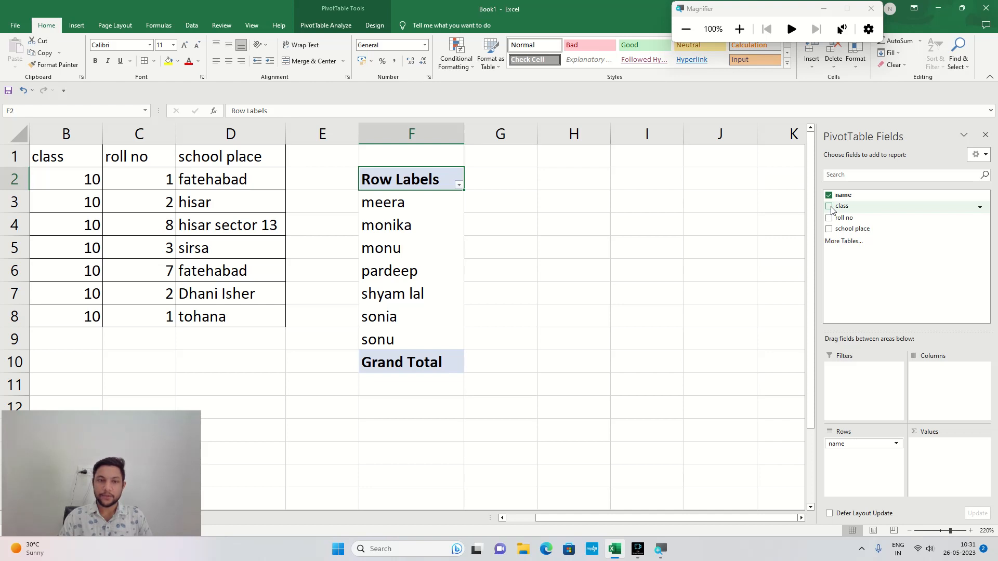
left_click_drag(831, 209, 863, 475)
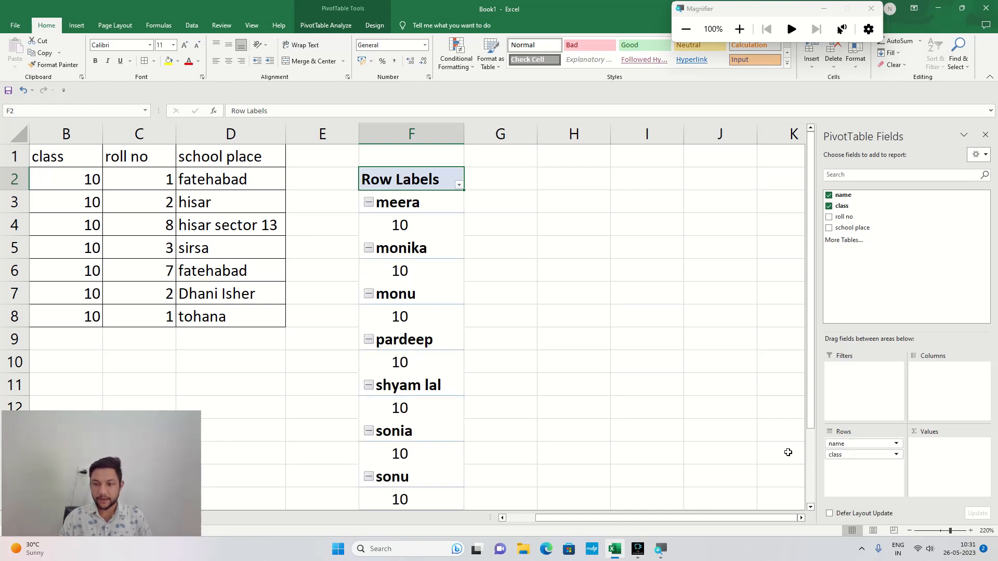
left_click_drag(838, 453, 932, 457)
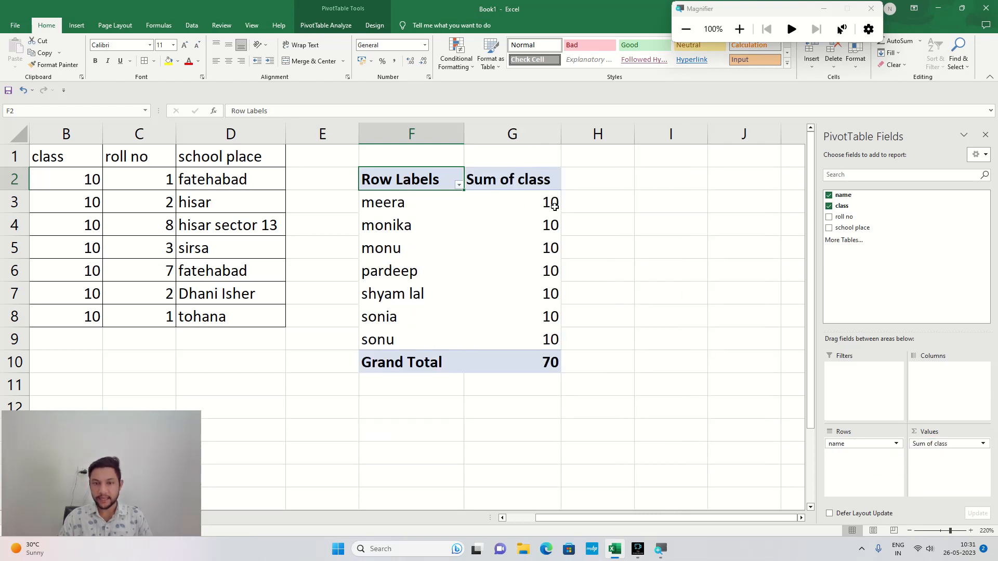
- Rename the values field in G2 of the PivotTable as CLASS
left_click(496, 181)
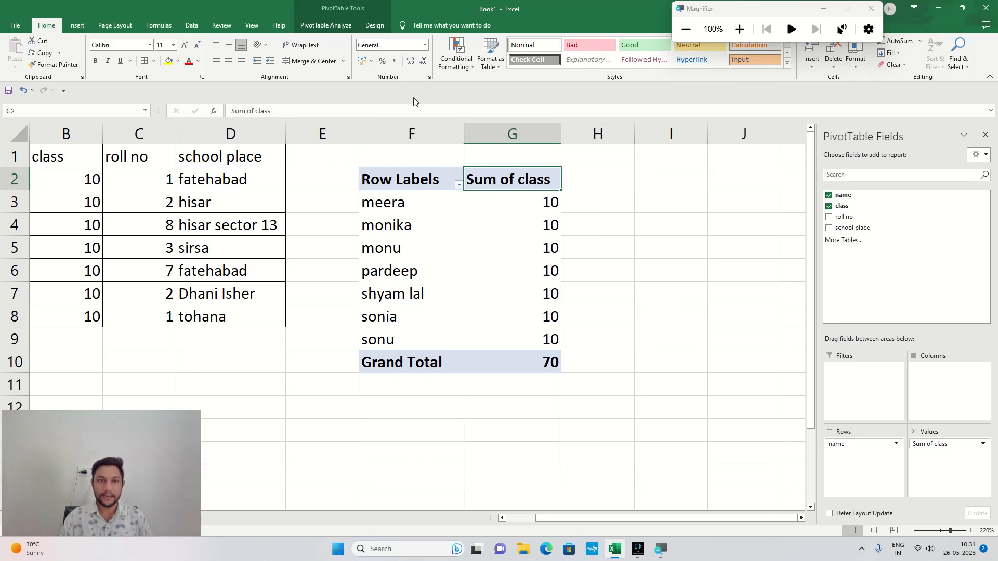
left_click(375, 25)
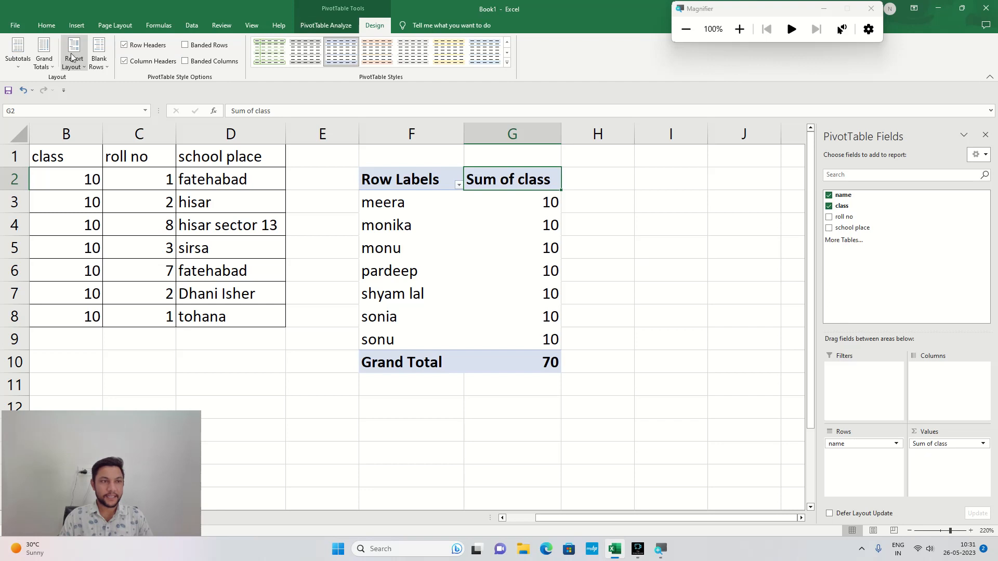
left_click(327, 25)
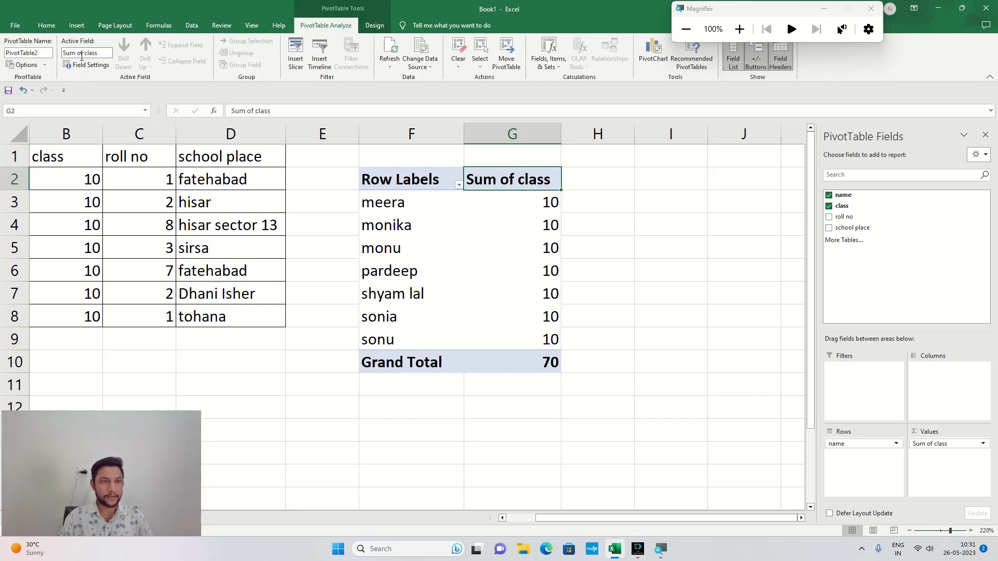
left_click(98, 52)
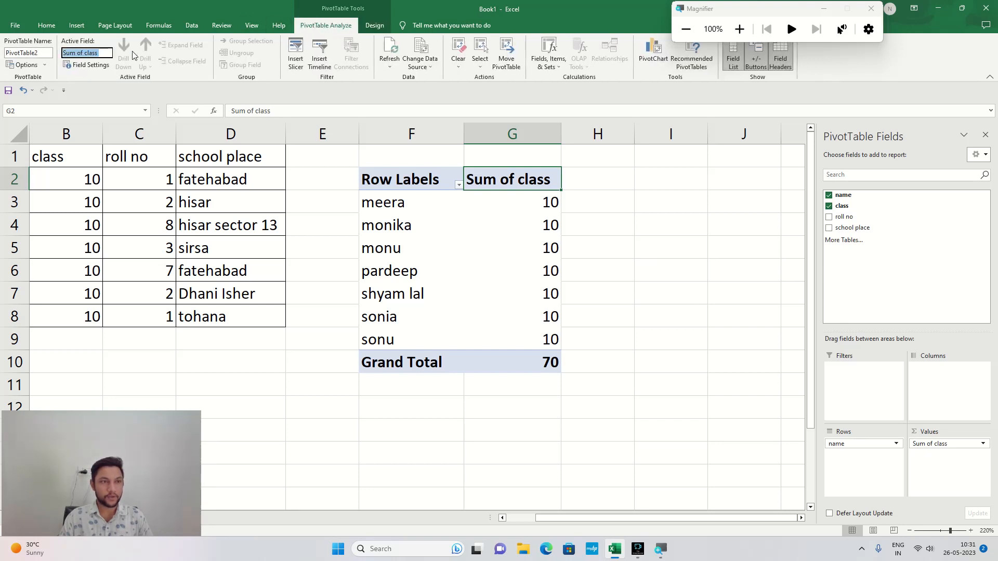
left_click(83, 53)
key("BackSpace")
key("BackSpace")
key("BackSpace")
key("BackSpace")
key("BackSpace")
key("BackSpace")
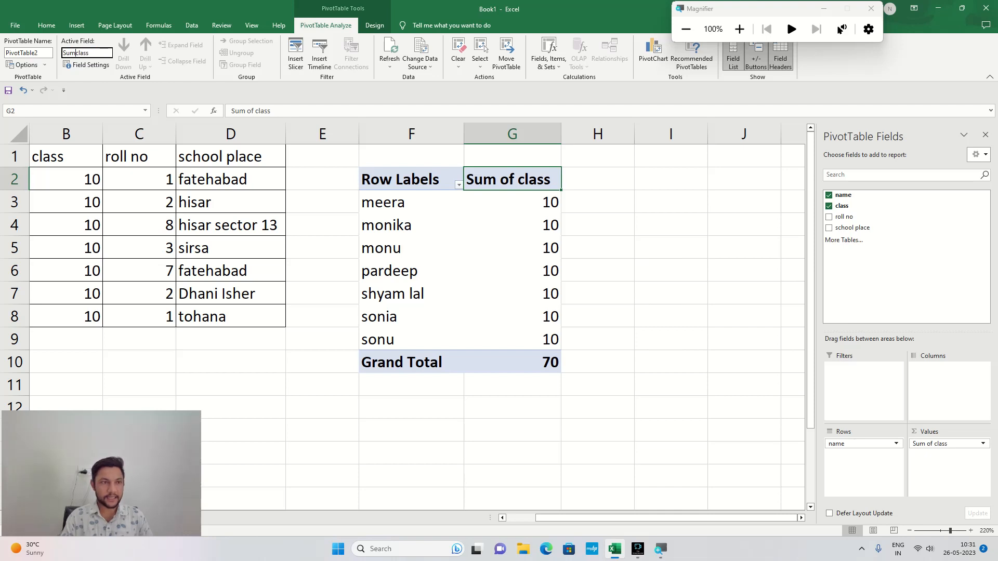
key("Delete")
key("Delete")
key("Delete")
key("Delete")
key("Delete")
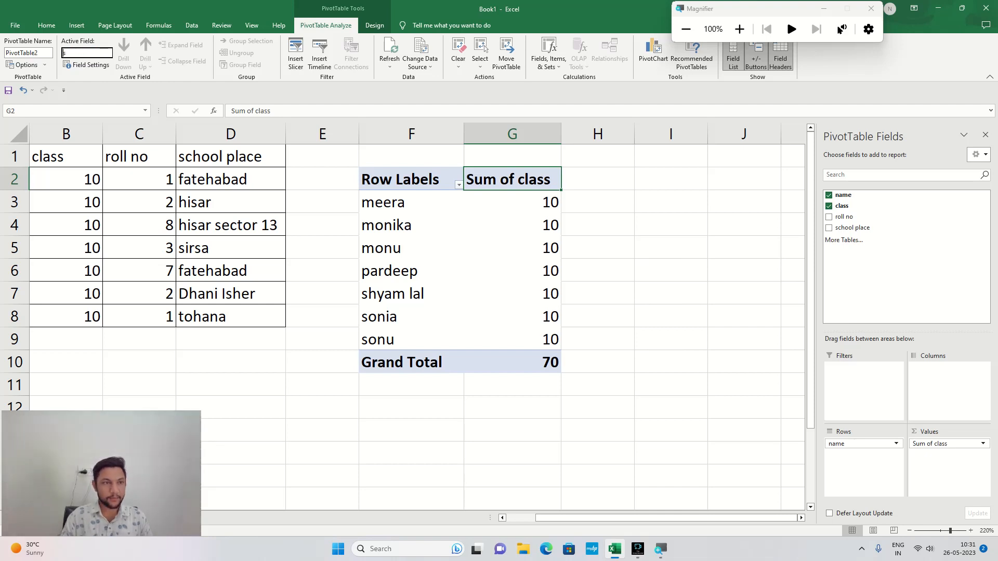
type("CLASS")
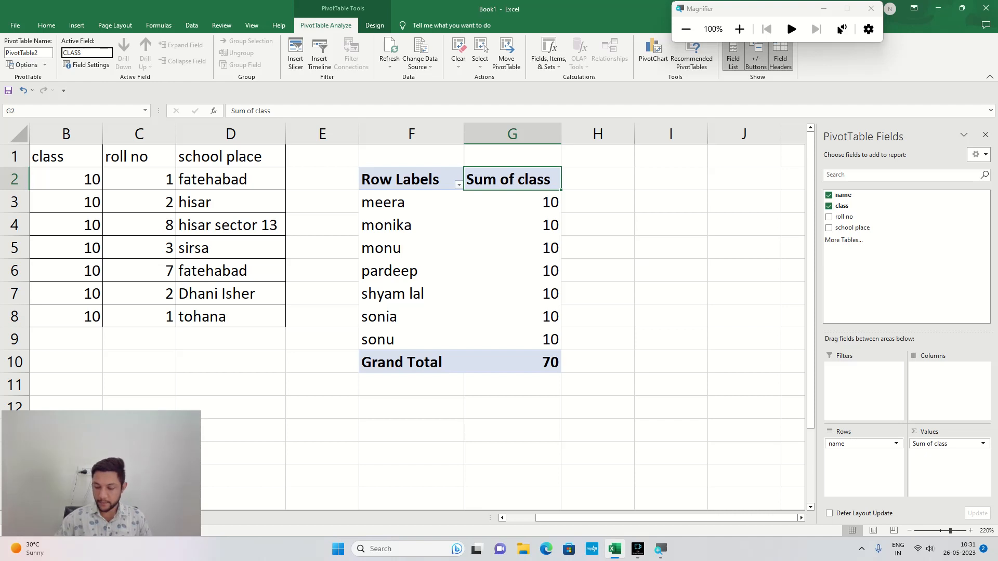
key("Return")
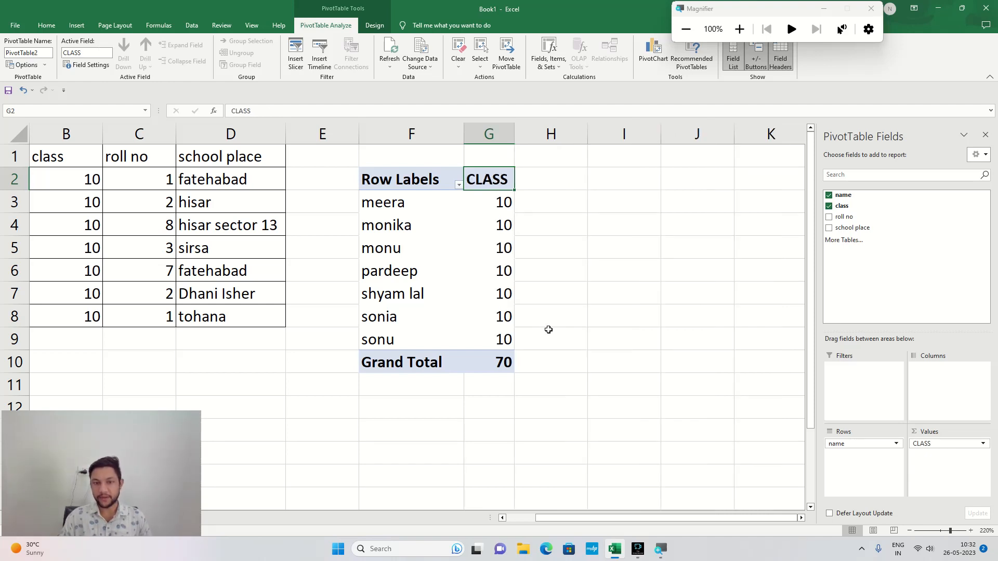
- Summarize the class values field by Count and check the resulting values for each name
left_click(90, 64)
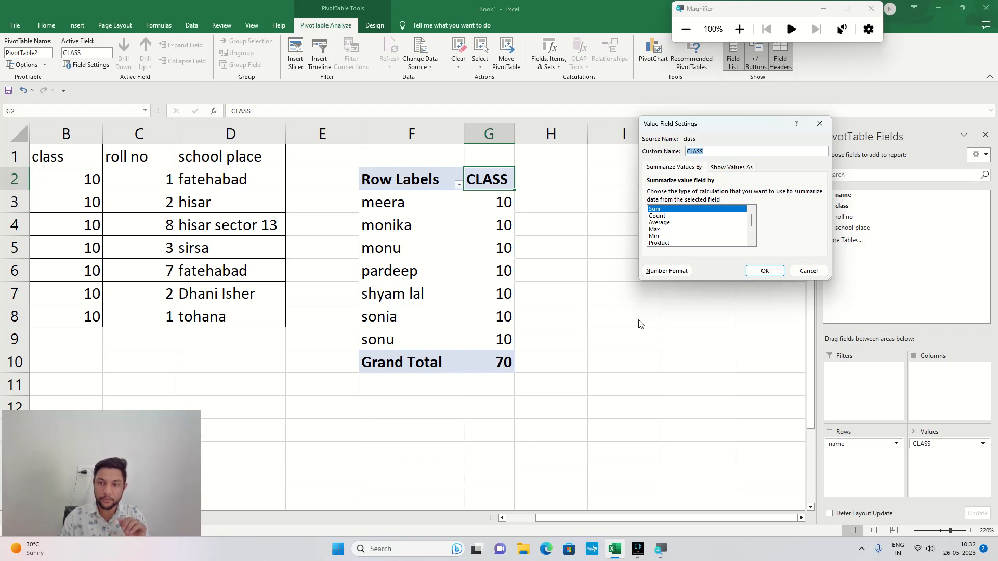
left_click(674, 216)
left_click(763, 271)
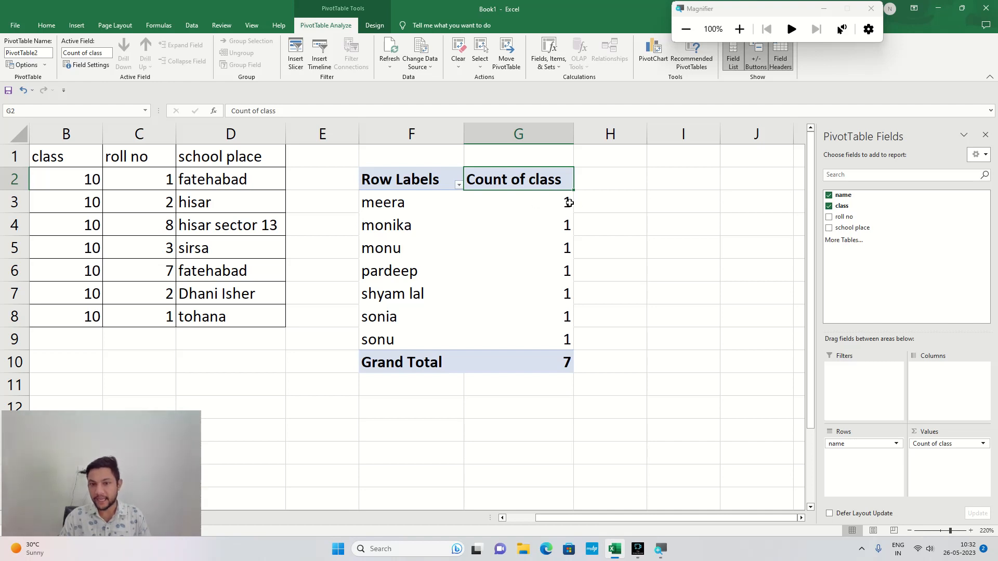
mouse_move(547, 196)
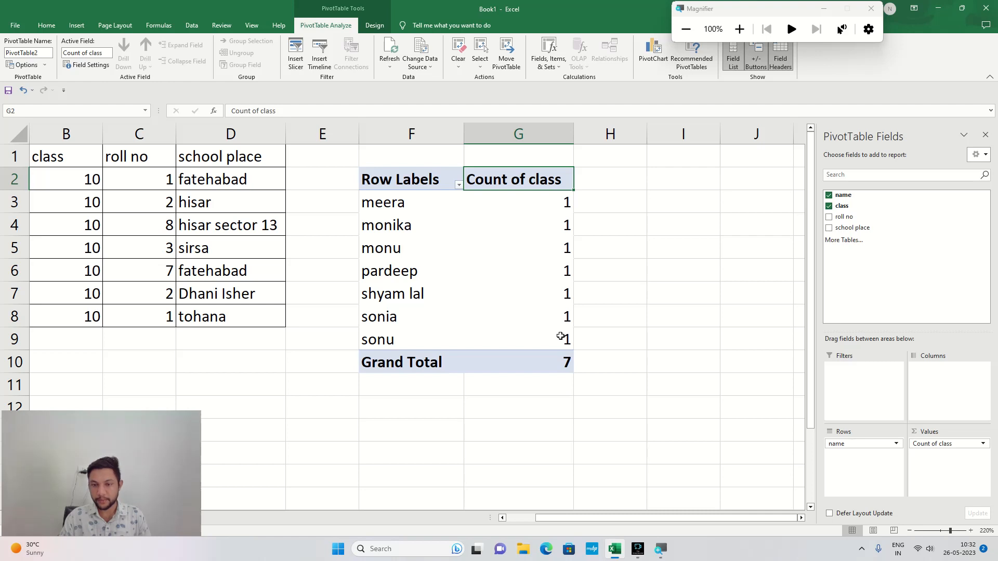
mouse_move(560, 325)
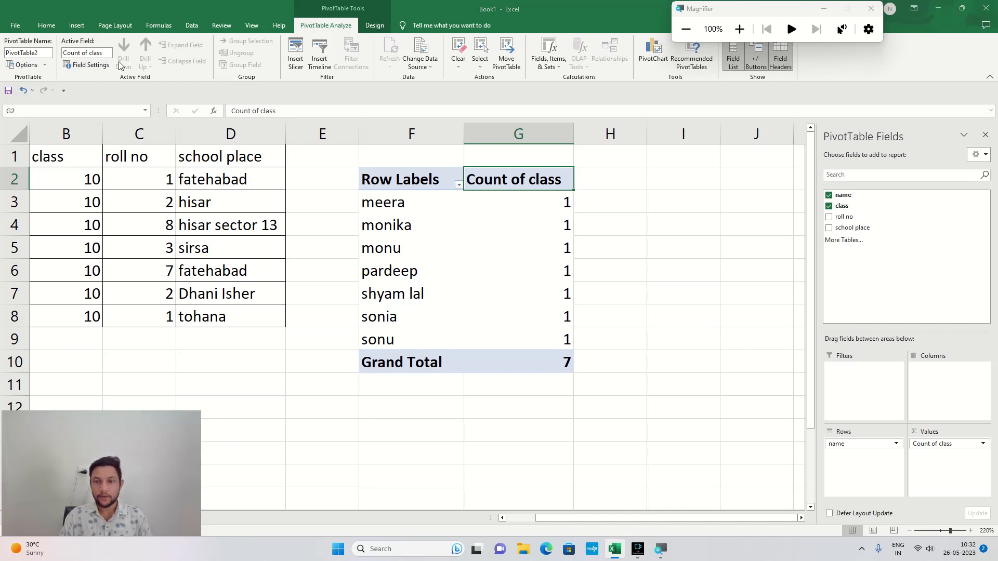
- Set the class values field to be summarized by Sum again
left_click(86, 64)
left_click(676, 209)
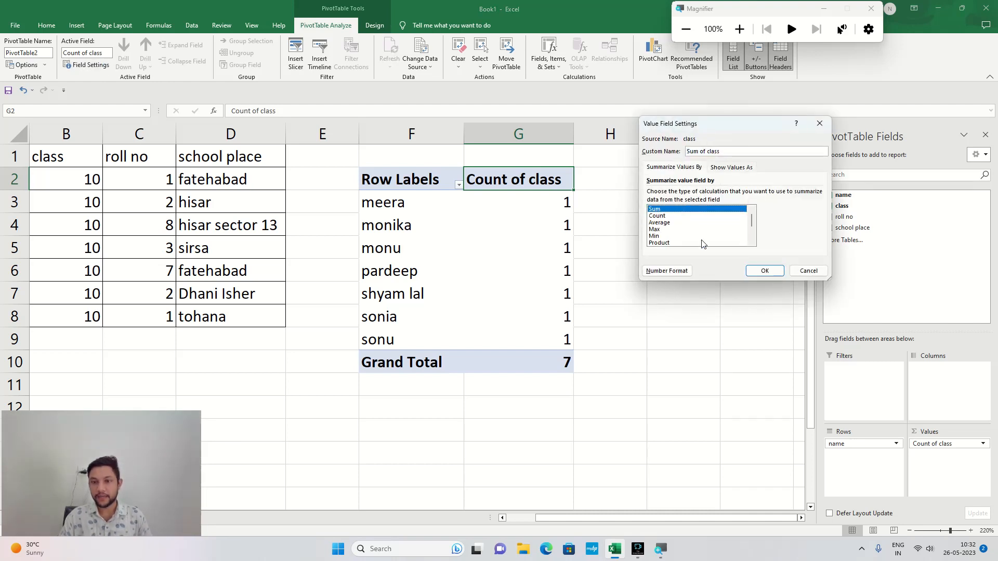
left_click(765, 271)
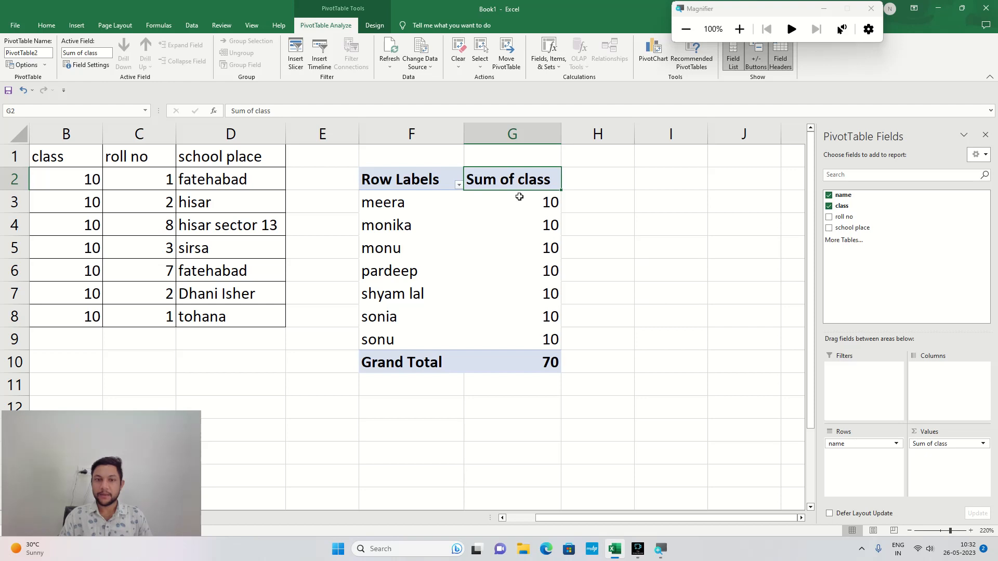
left_click(99, 52)
type("Cllas")
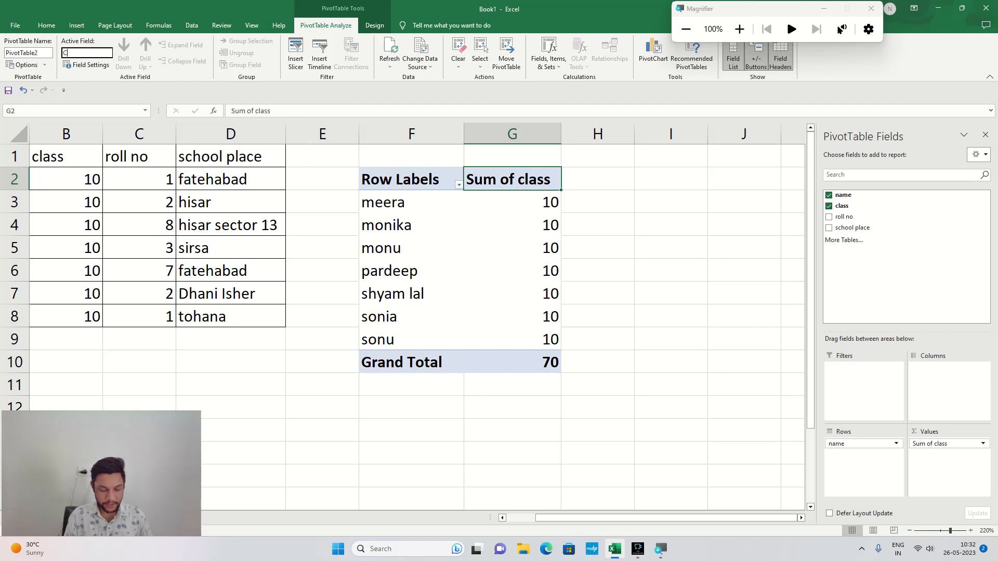
key("BackSpace")
key("BackSpace")
type("ass")
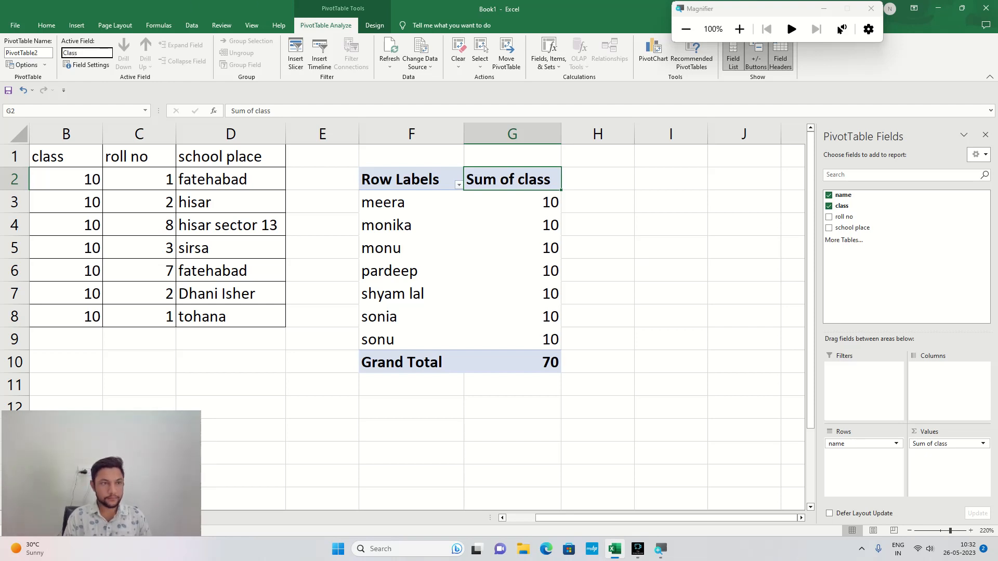
key("Escape")
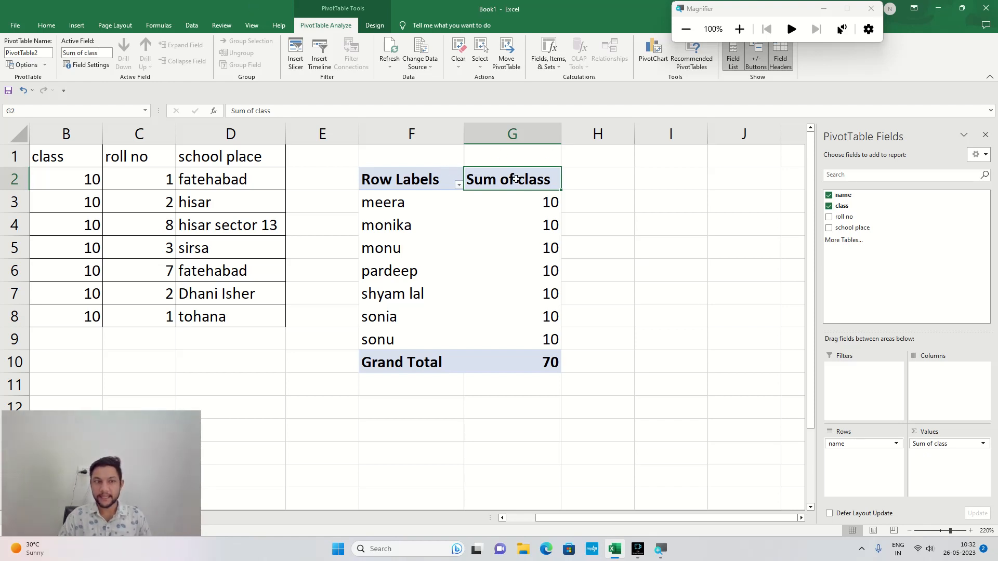
- Rename the active values field of the PivotTable as class in lowercase
left_click(83, 54)
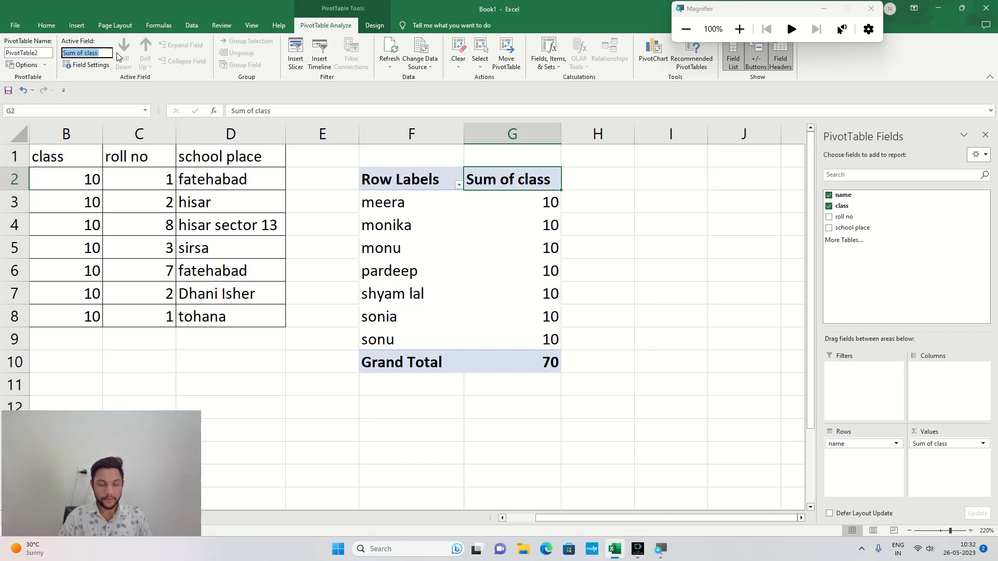
type("class")
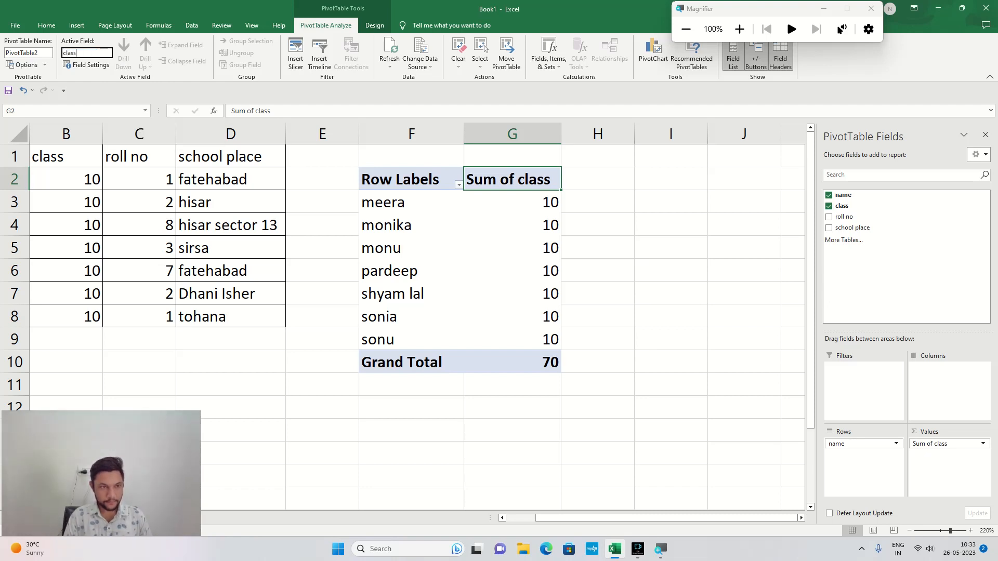
key("Return")
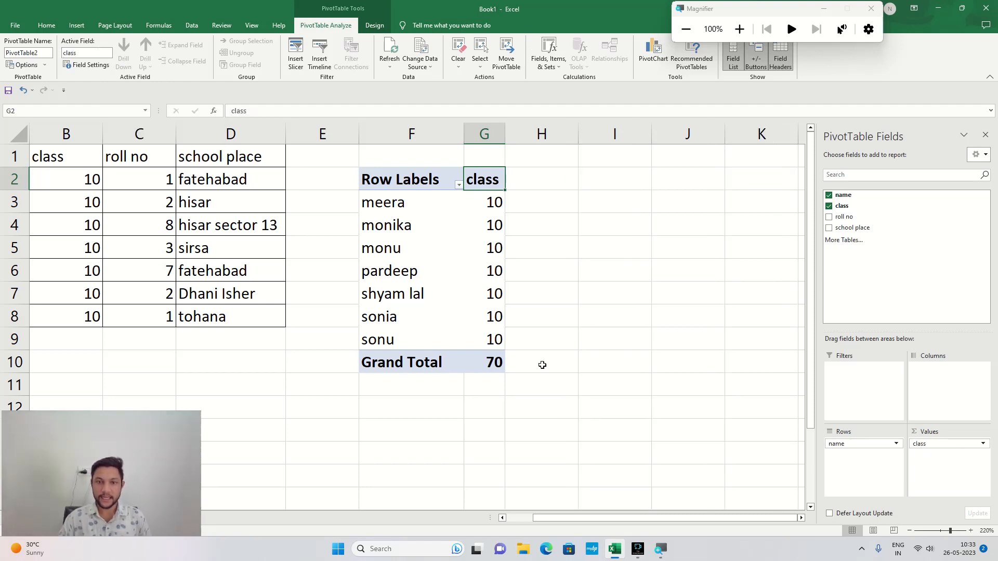
- Set the PivotTable layout to Do Not Show Subtotals, working from the Row Labels cell F2
left_click(411, 182)
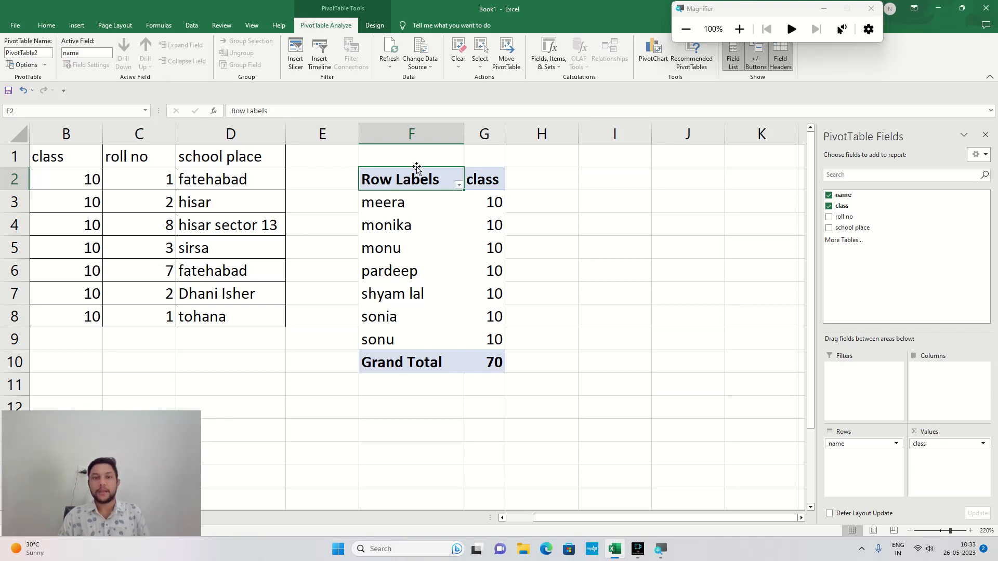
left_click(376, 24)
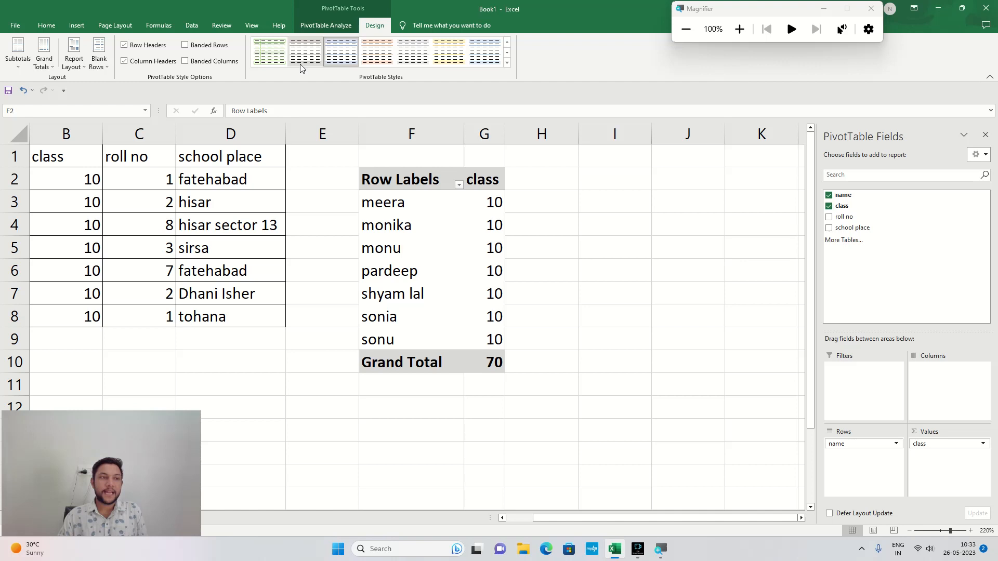
left_click(22, 67)
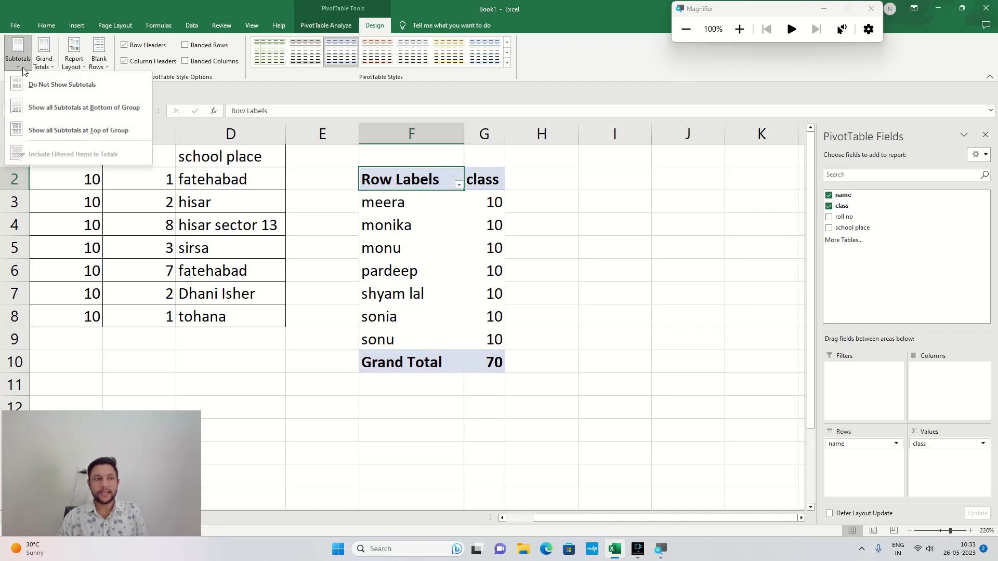
left_click(73, 88)
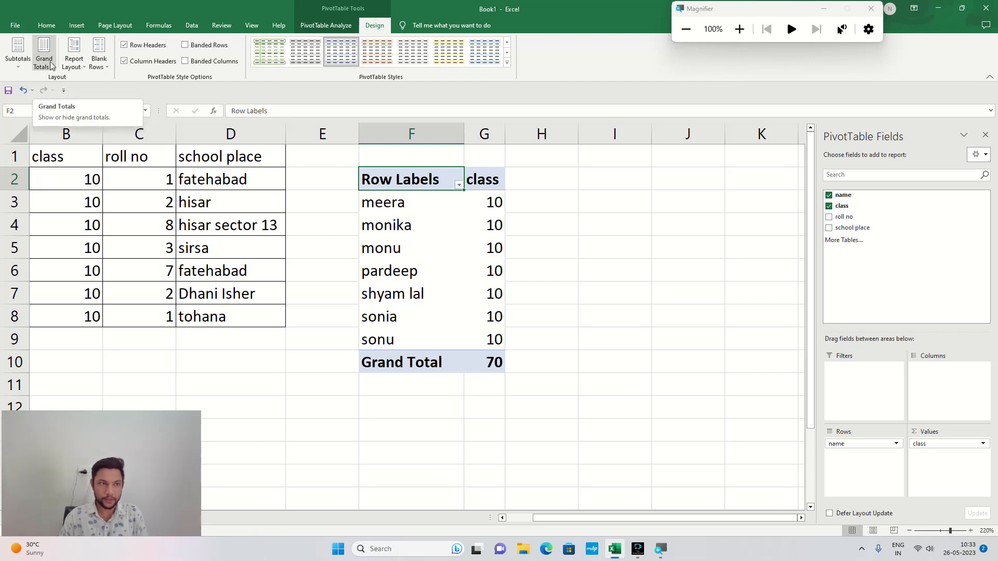
- Review the PivotTable's subtotal placement options without choosing one, and select cell F3 in the report
left_click(25, 63)
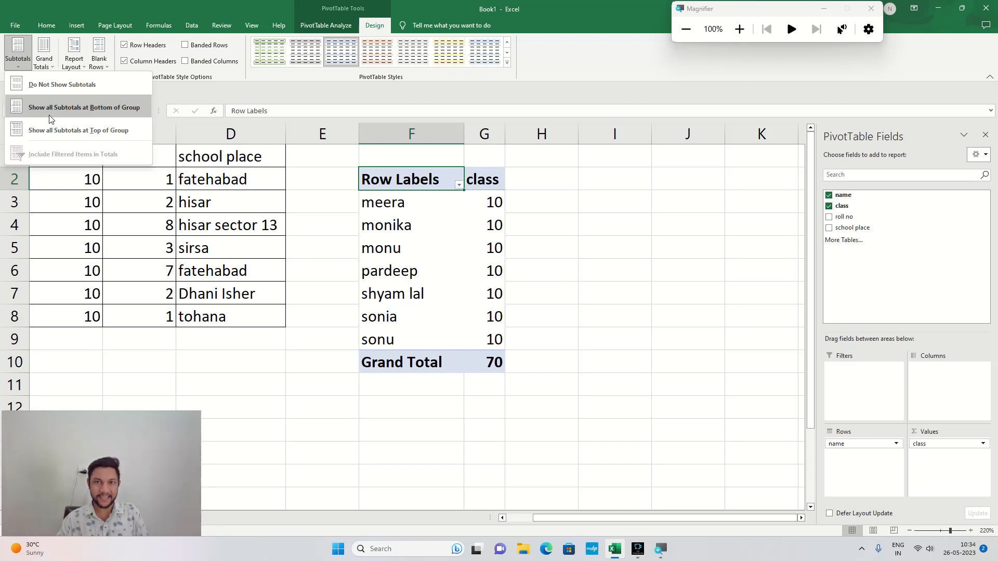
left_click(391, 203)
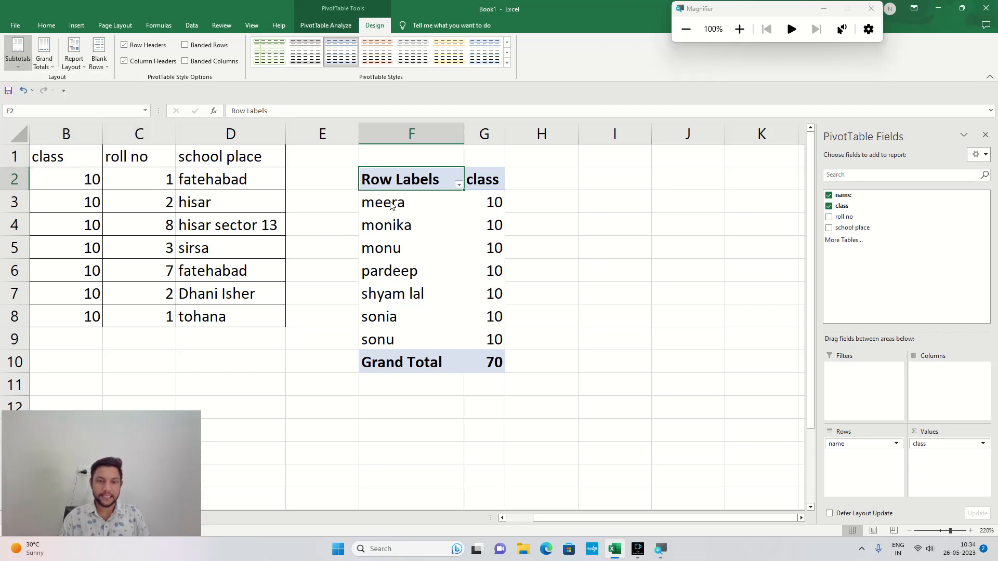
left_click(391, 203)
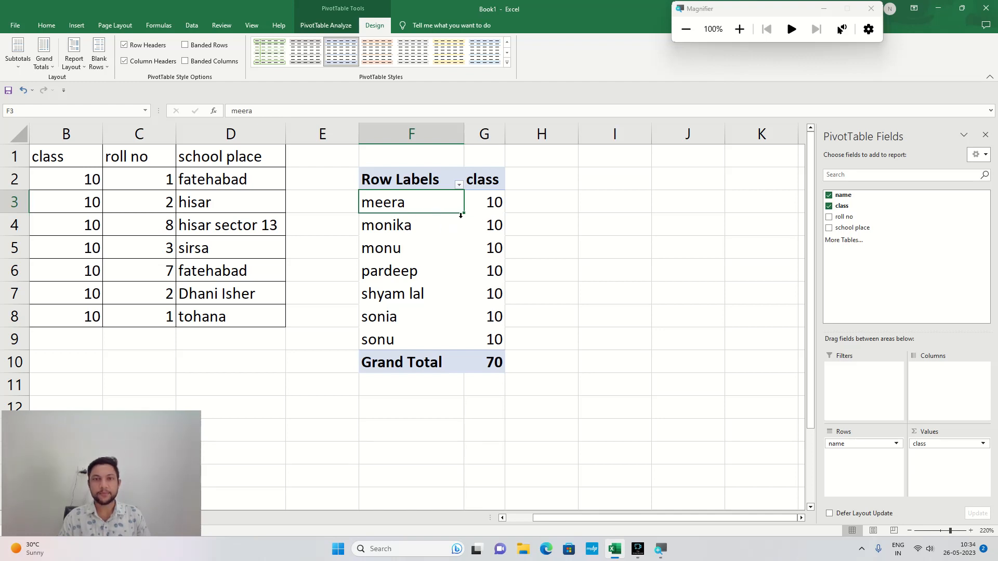
- Find the worksheet outline commands for data and move the Magnifier window clear of them
left_click(159, 26)
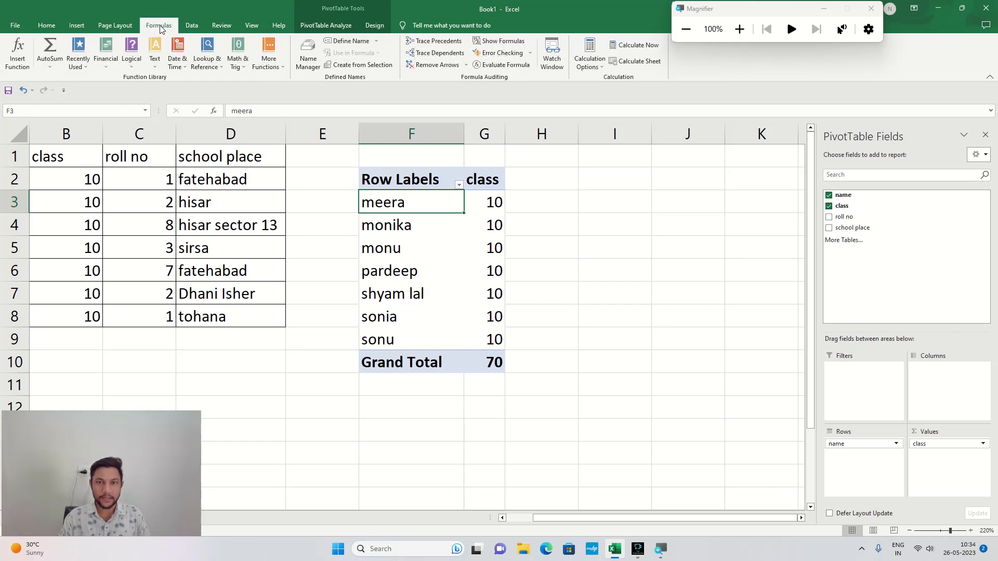
left_click(192, 26)
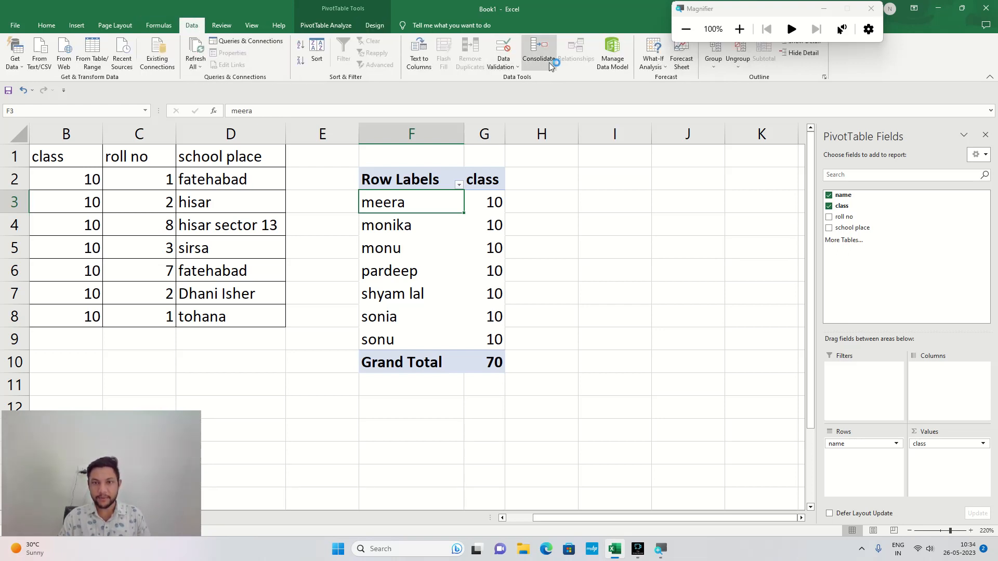
left_click(713, 61)
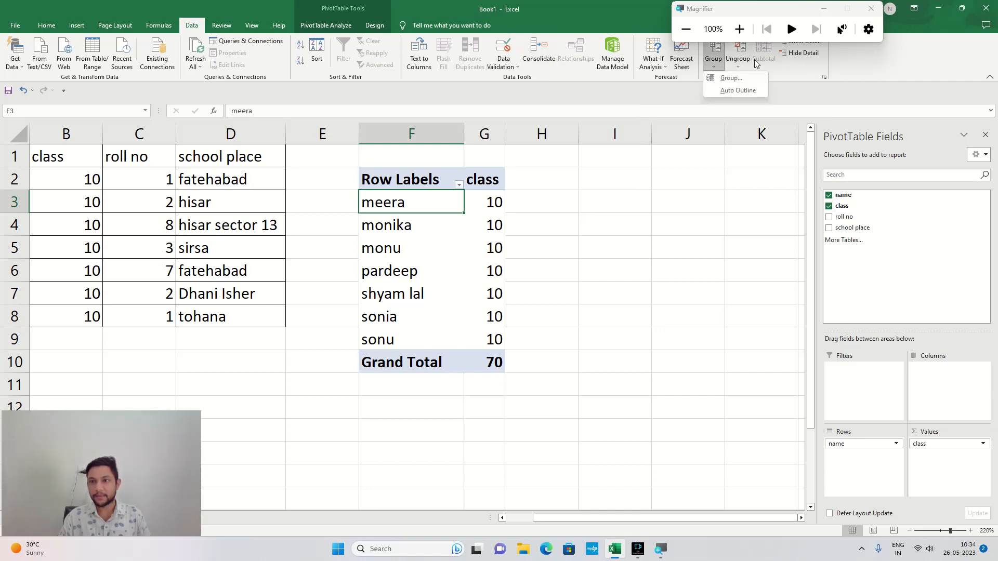
left_click_drag(781, 9, 778, 97)
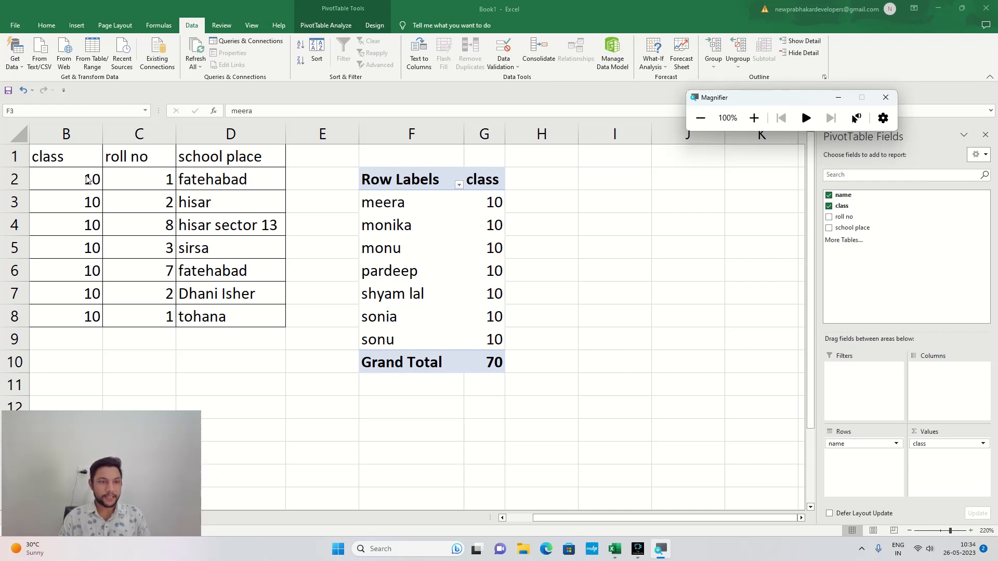
- Try to add Sum subtotals to the class data in B2:B8 at each change in class, including the header row
left_click_drag(86, 179, 78, 311)
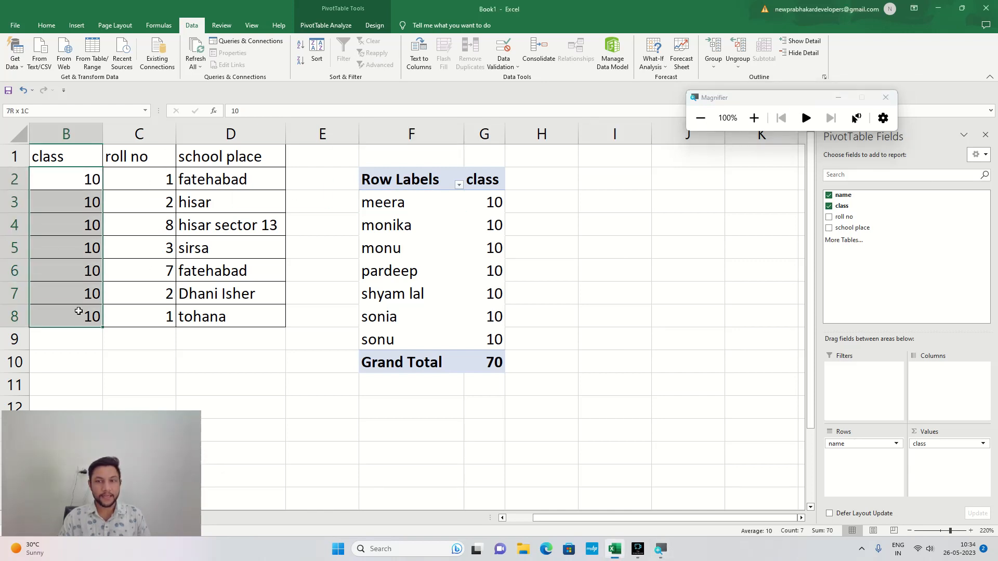
left_click(764, 49)
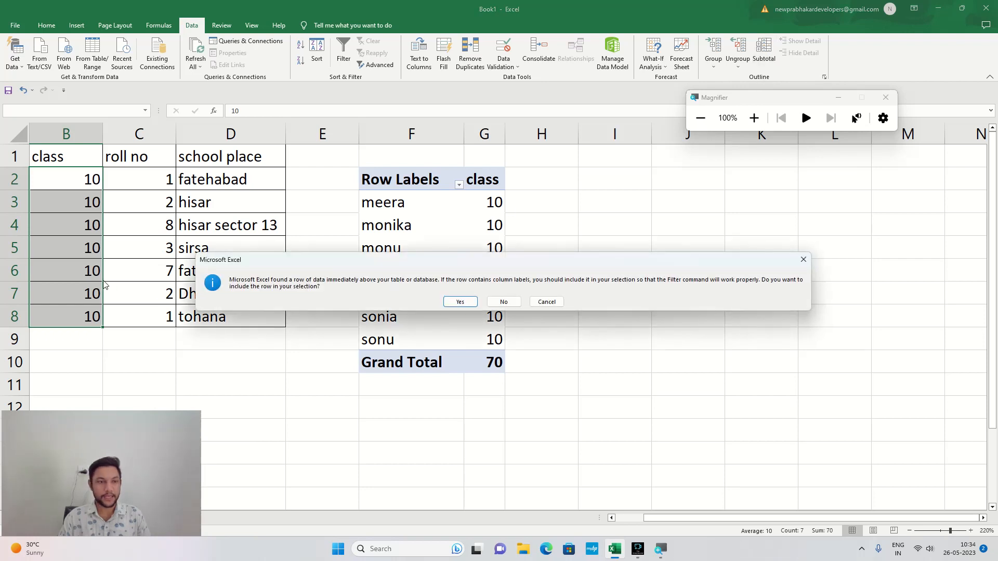
left_click(460, 301)
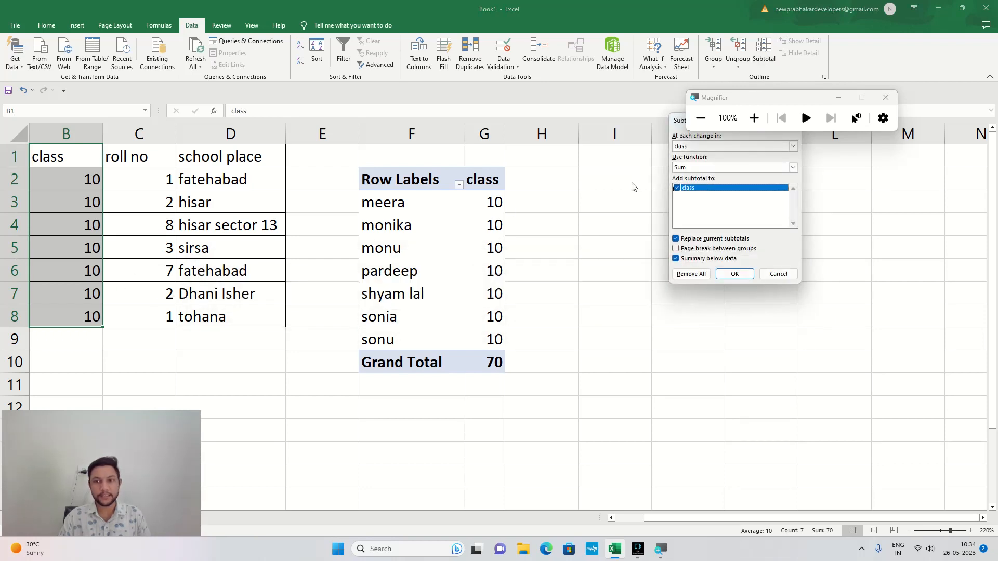
left_click(733, 275)
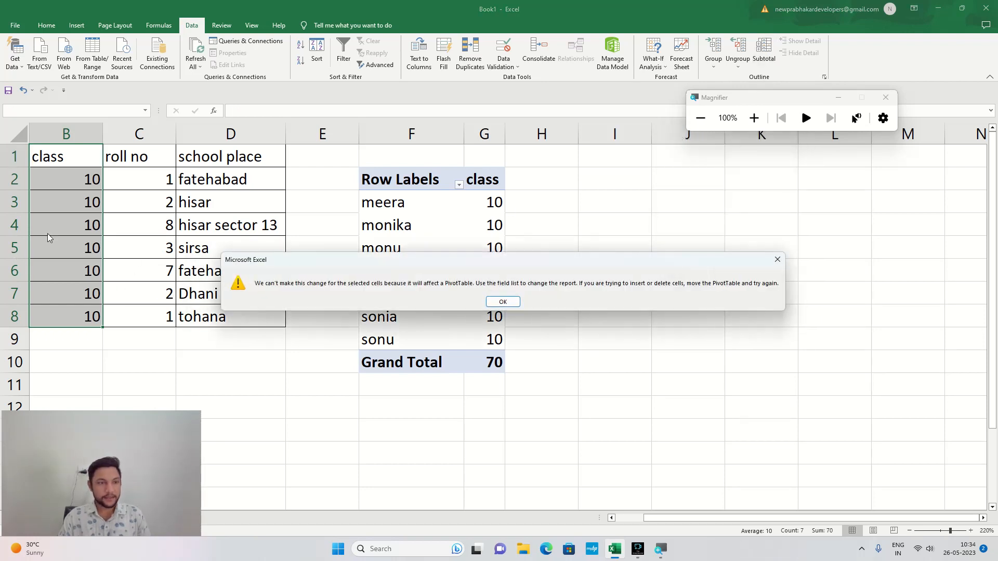
- Dismiss the PivotTable warning and move the Magnifier window up out of the worksheet area
left_click(503, 301)
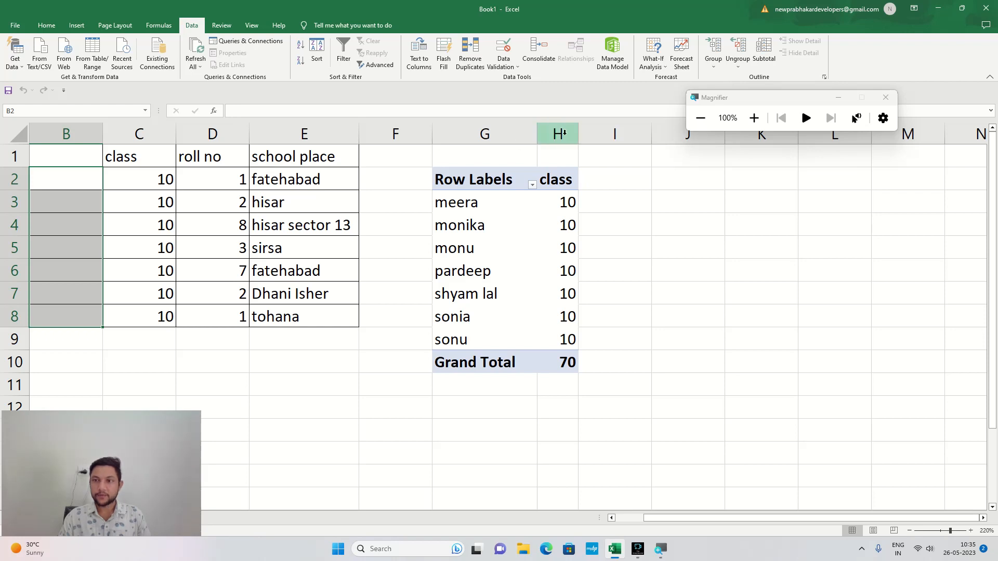
left_click(785, 103)
left_click_drag(786, 103, 771, 11)
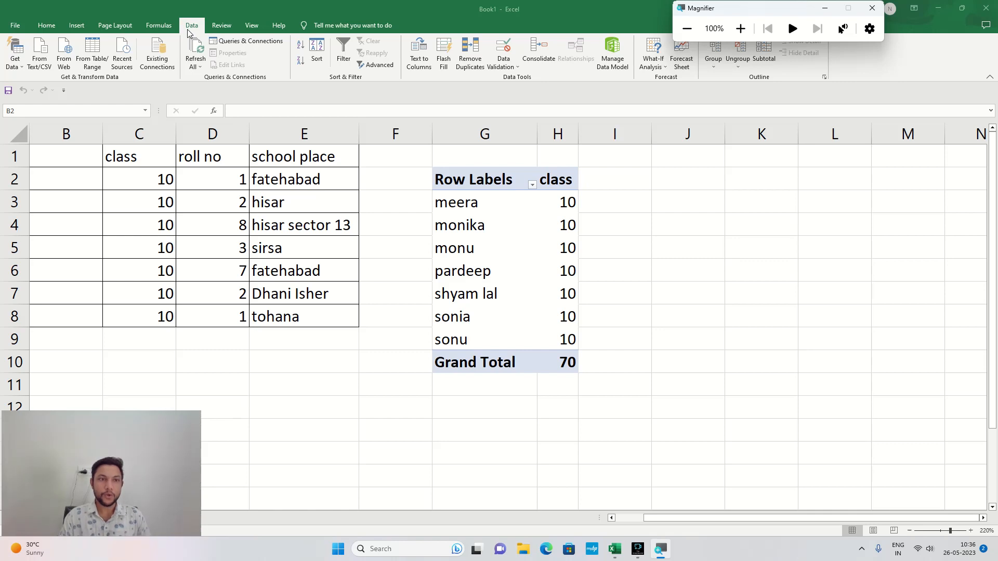
- Select the Row Labels cell G2 in the PivotTable and review the available subtotal options without choosing one
left_click(462, 182)
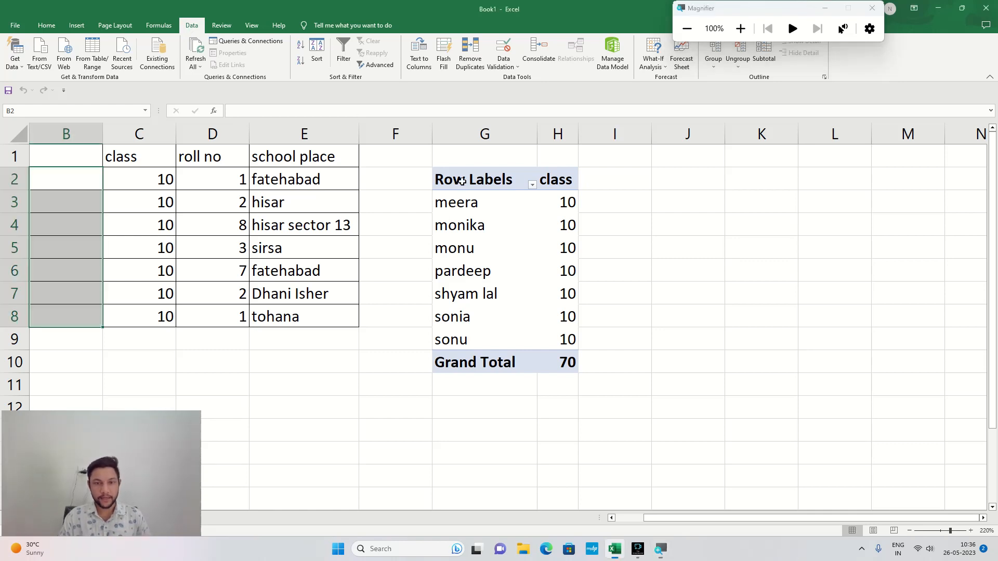
left_click(462, 182)
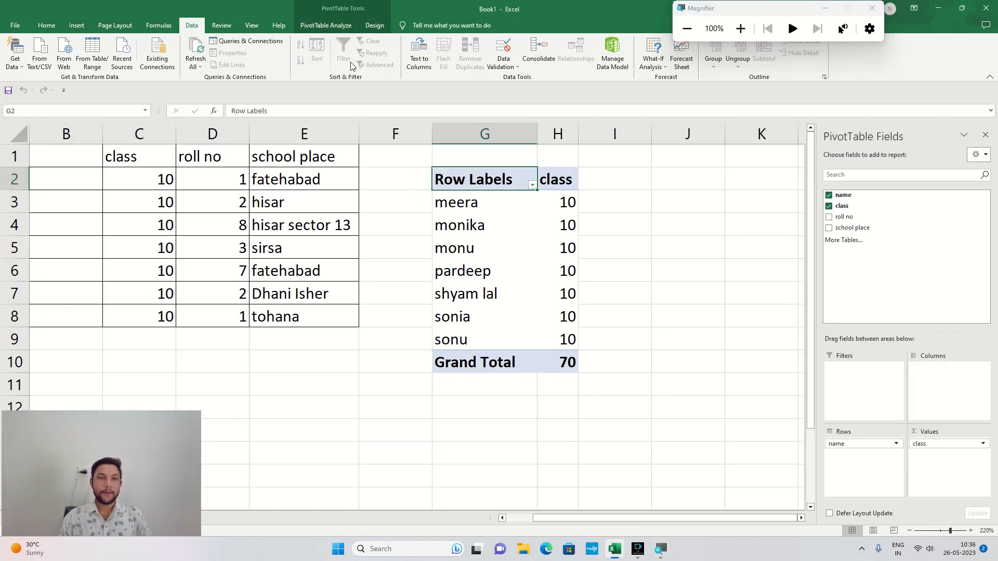
left_click(375, 25)
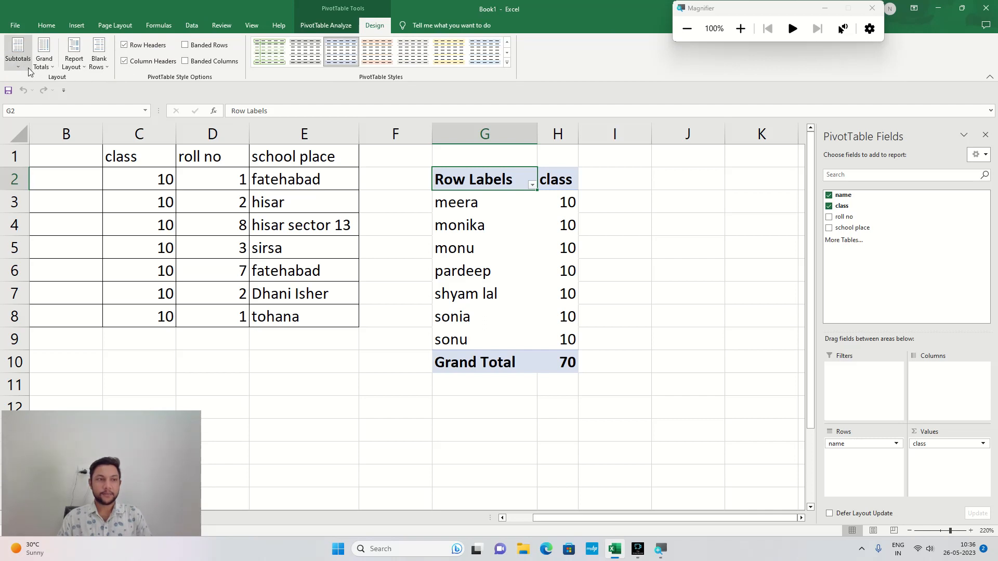
left_click(26, 65)
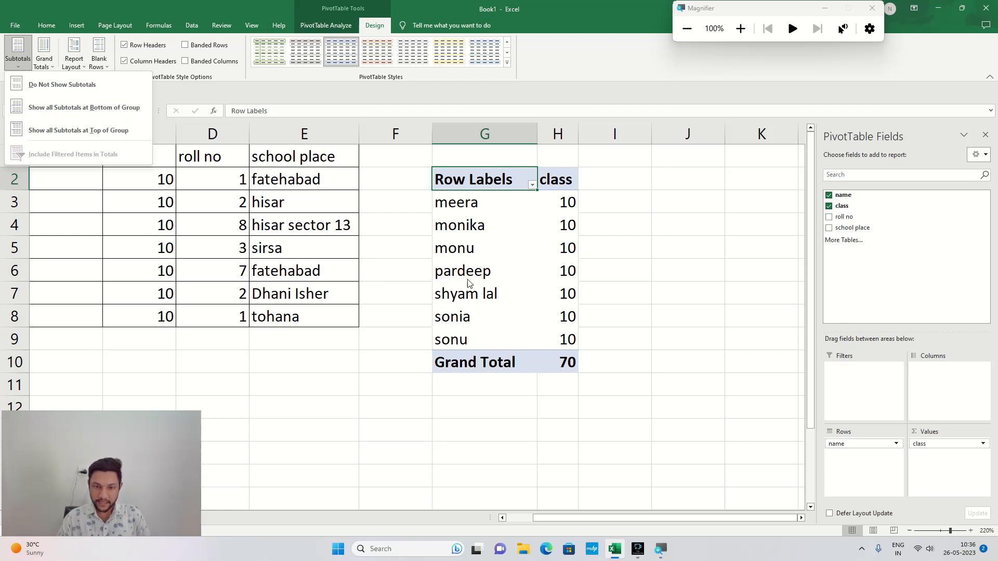
left_click(484, 183)
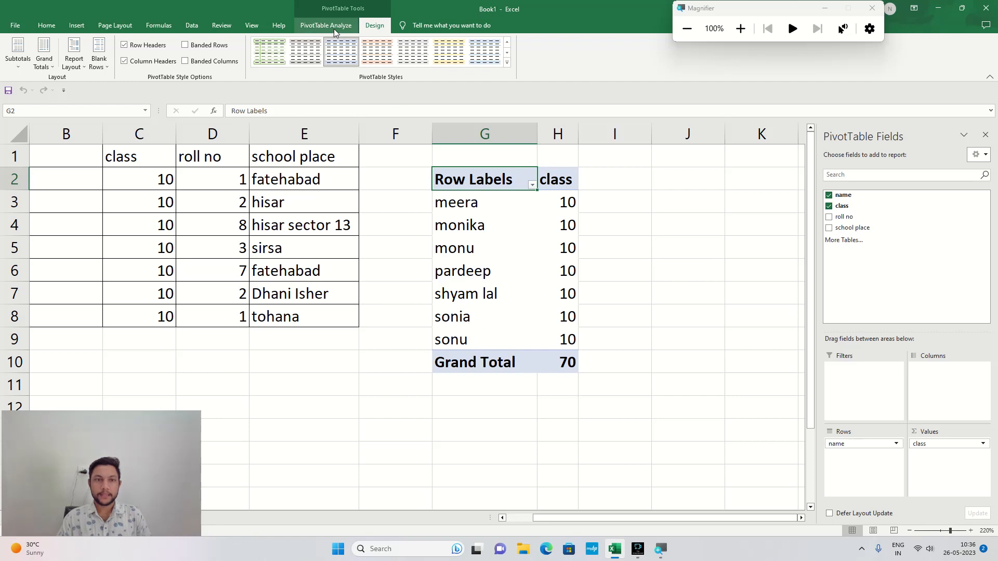
- Look over the PivotTable analysis tools and the Row Labels sort and filter choices, leaving them unchanged
left_click(310, 29)
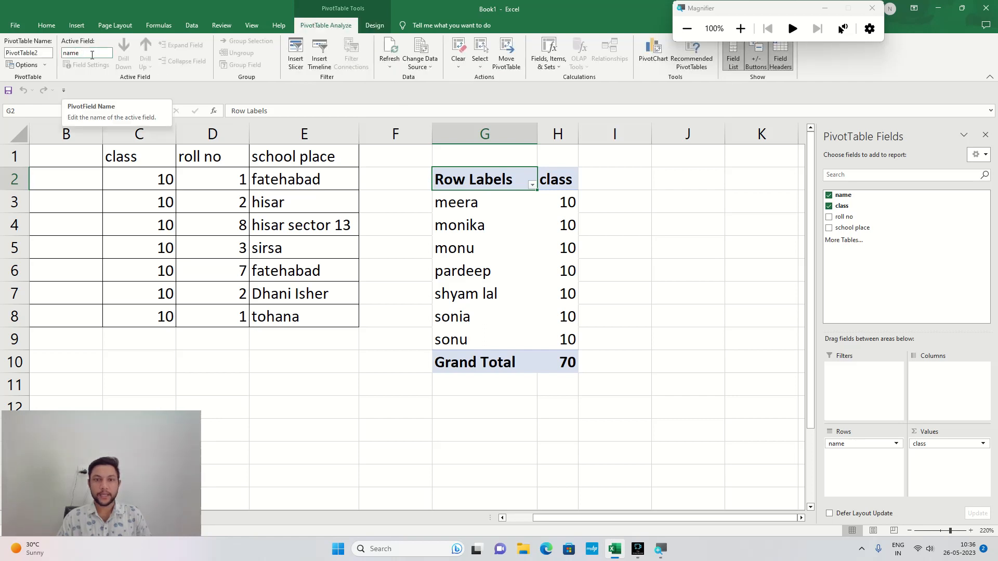
left_click(533, 185)
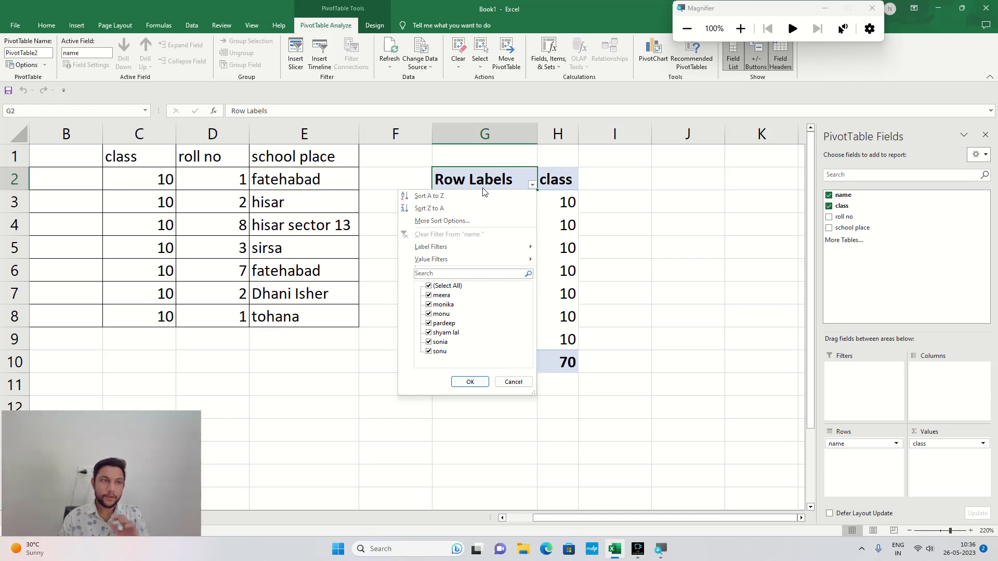
left_click(380, 28)
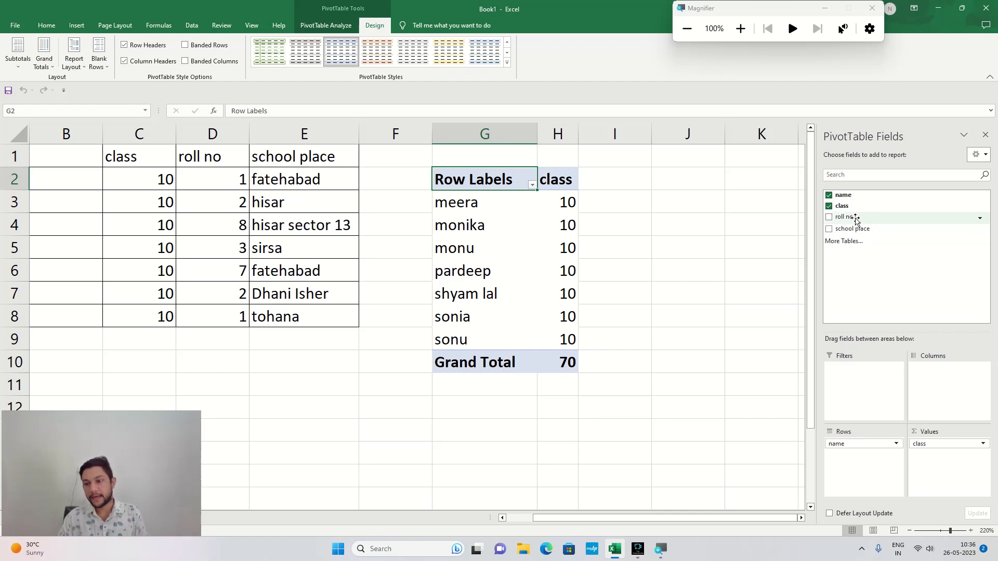
- Try the roll no field in the PivotTable's Filters area, move it to Columns, and examine the resulting layout
left_click_drag(850, 218, 853, 396)
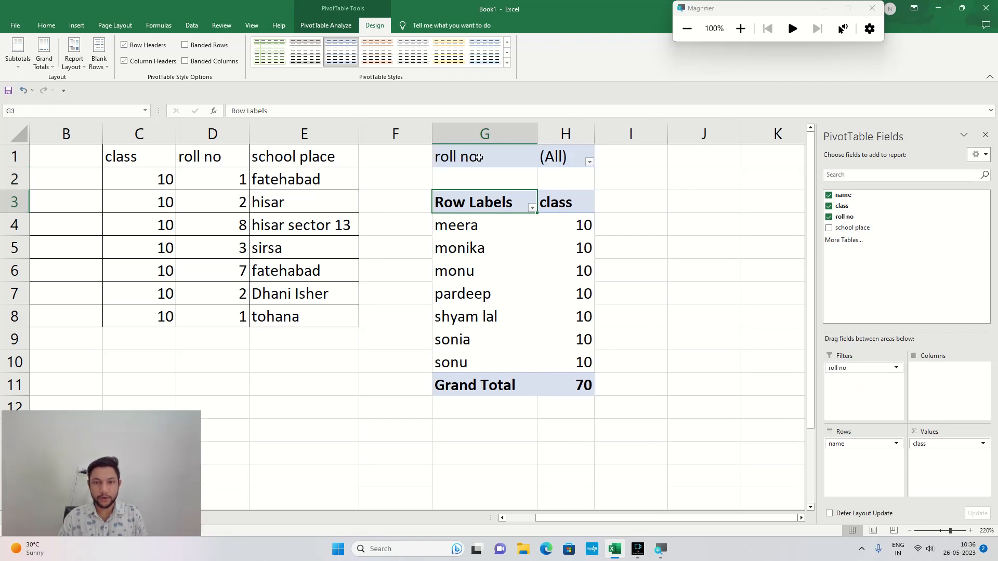
left_click_drag(855, 368, 941, 393)
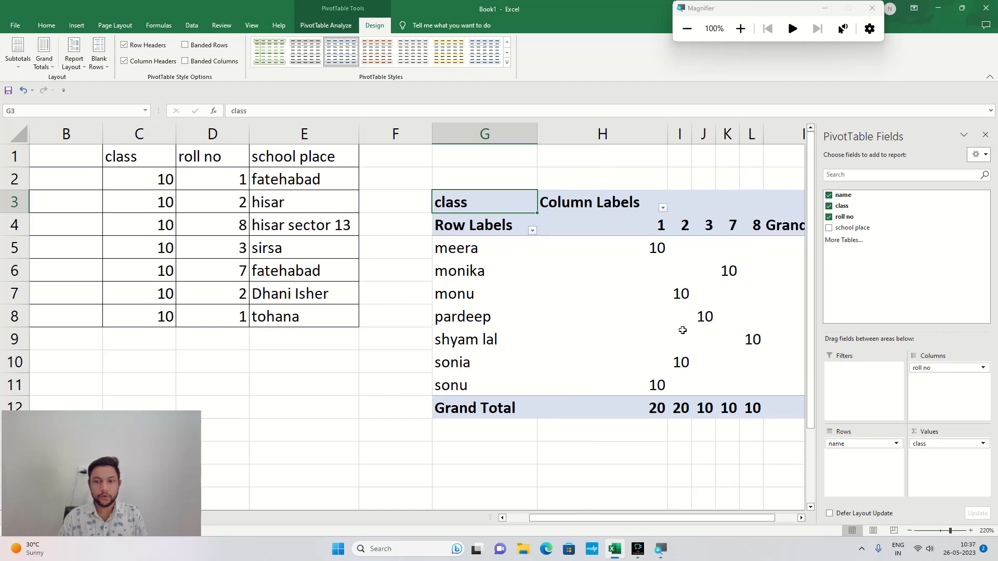
left_click_drag(692, 519, 752, 520)
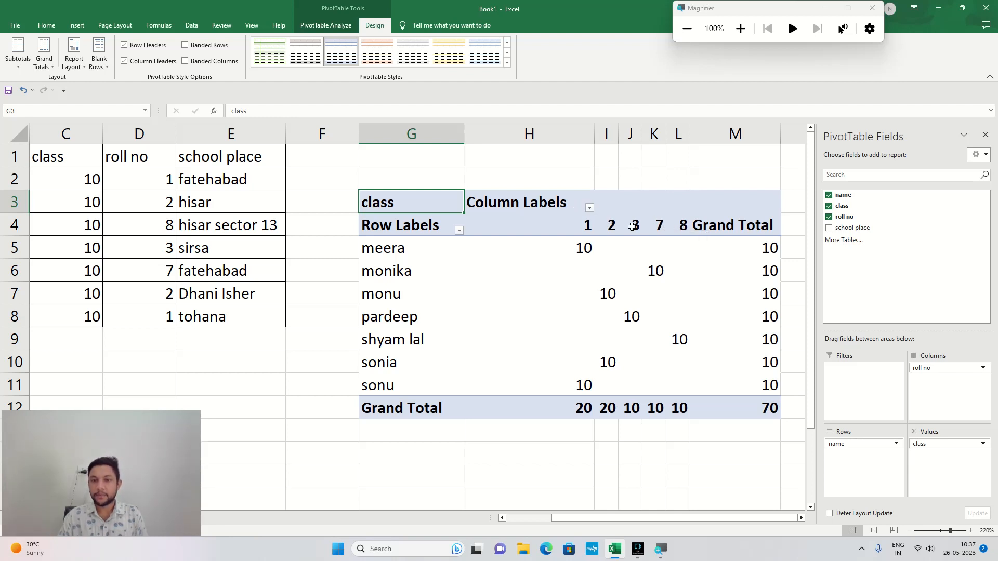
mouse_move(584, 247)
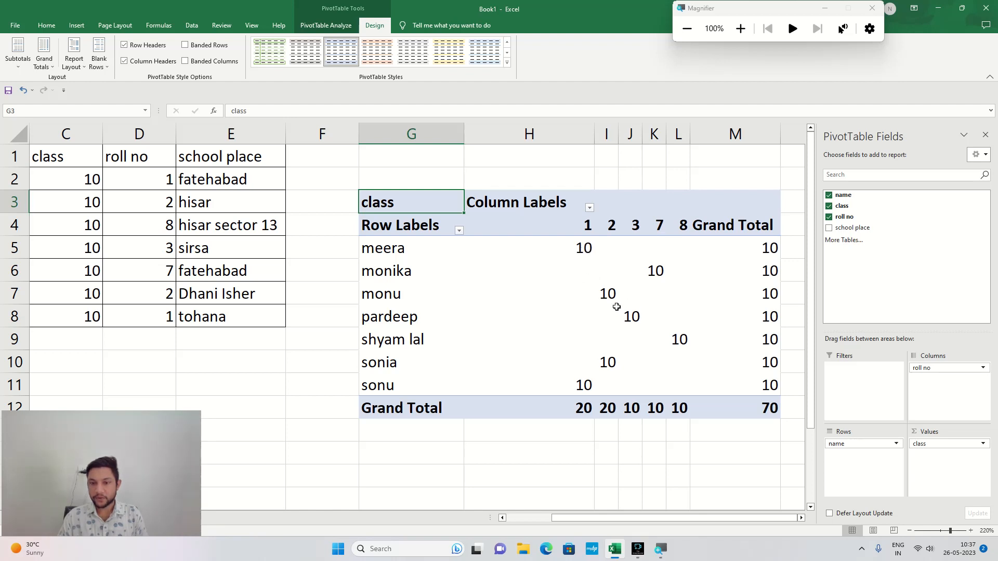
mouse_move(671, 342)
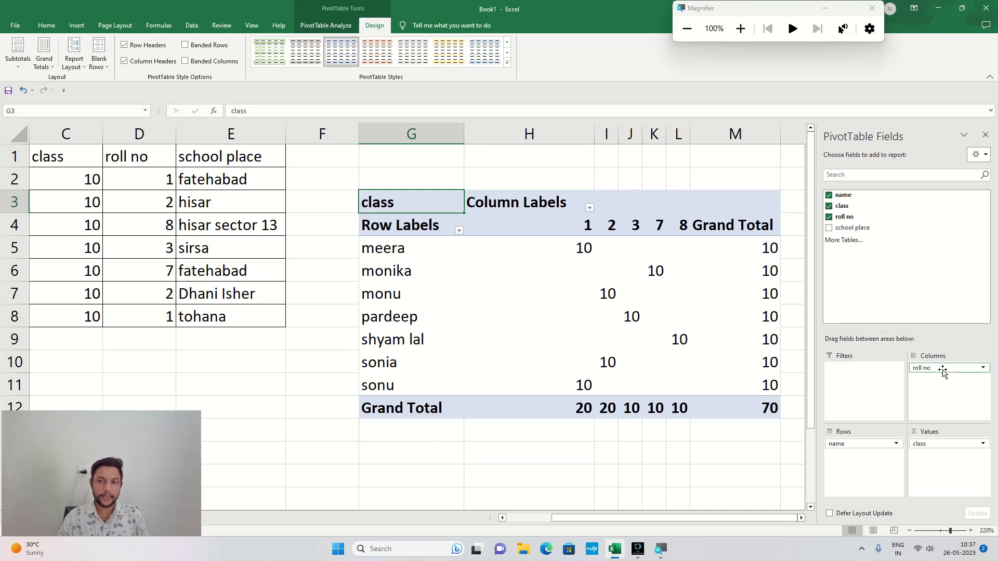
- Move the roll no field from Columns to Values and try to rename its Sum of roll no heading as Roll no
left_click_drag(942, 370, 942, 472)
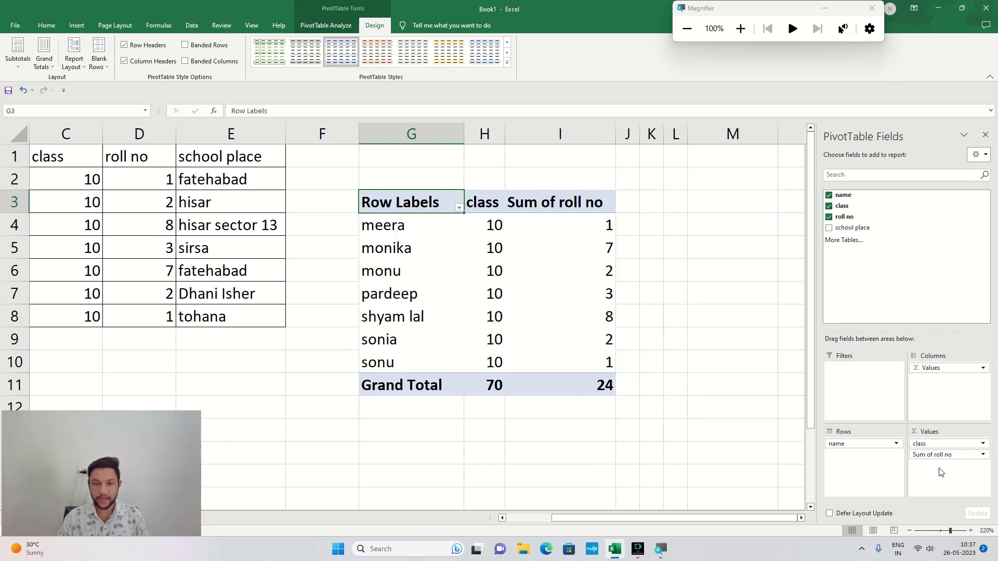
left_click(565, 206)
left_click(326, 25)
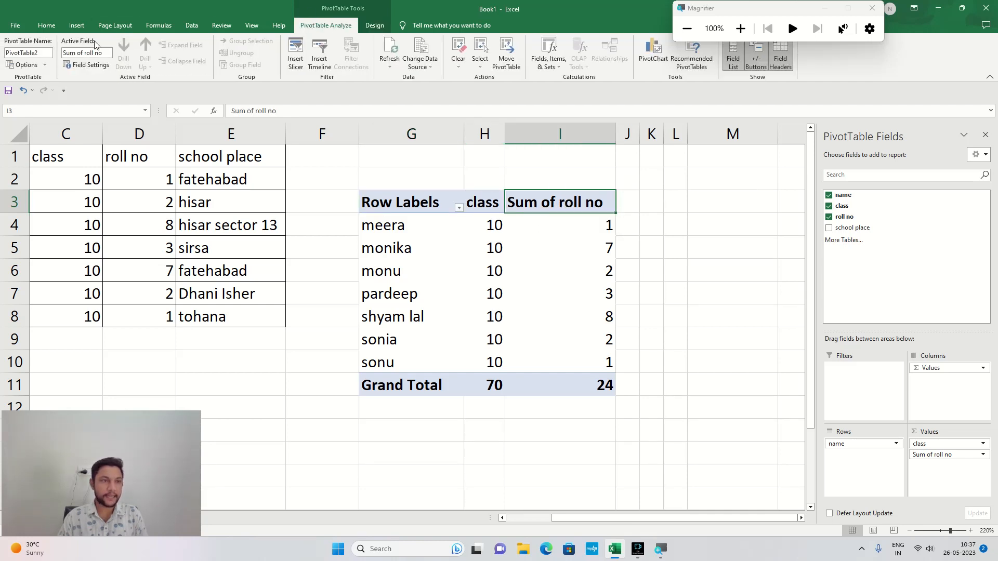
left_click(92, 53)
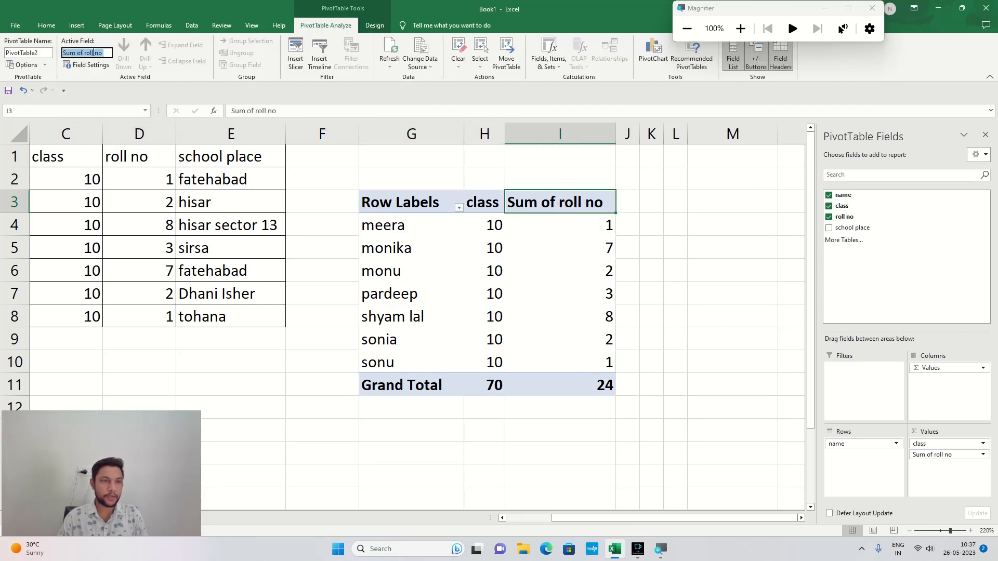
type("Rp")
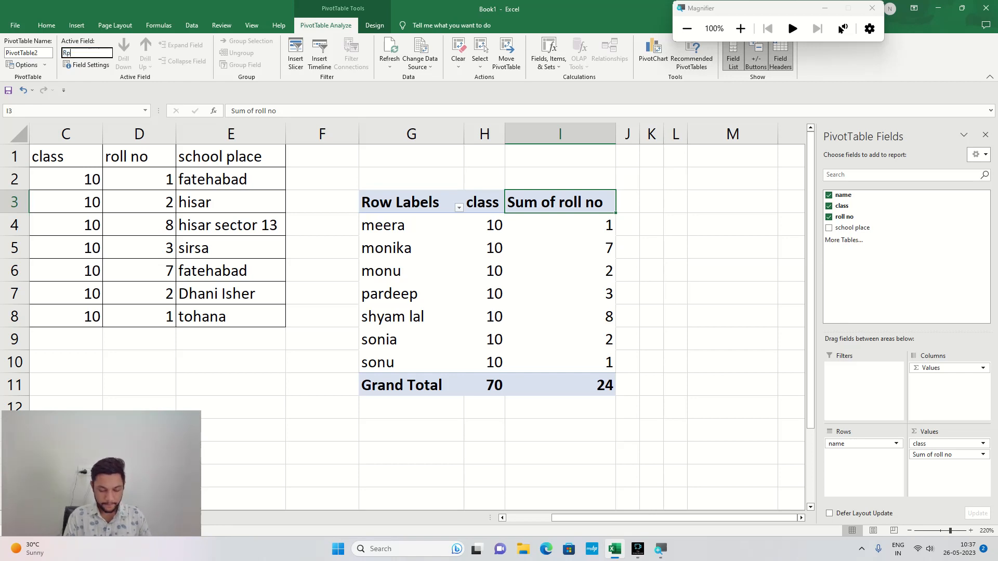
key("BackSpace")
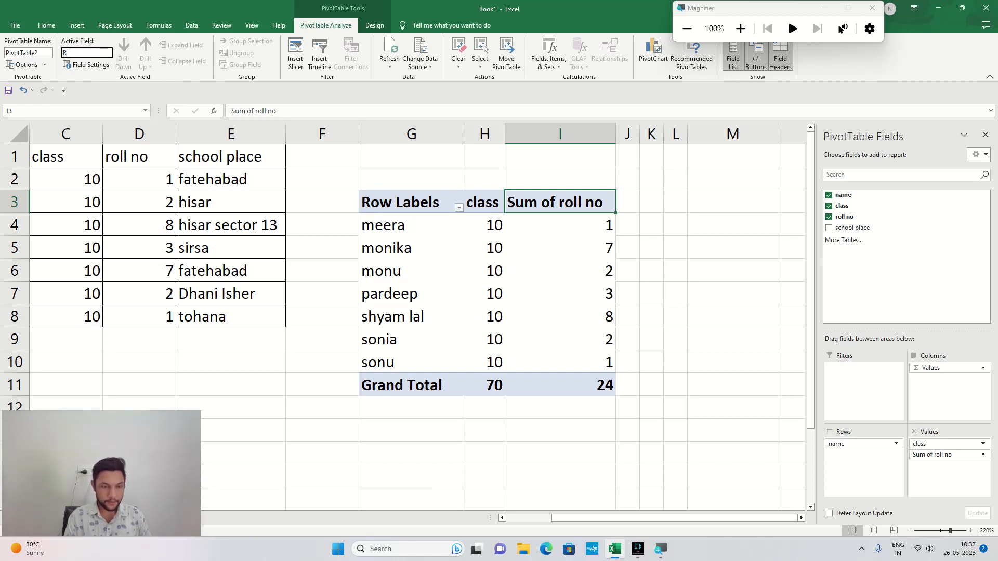
type("oll no")
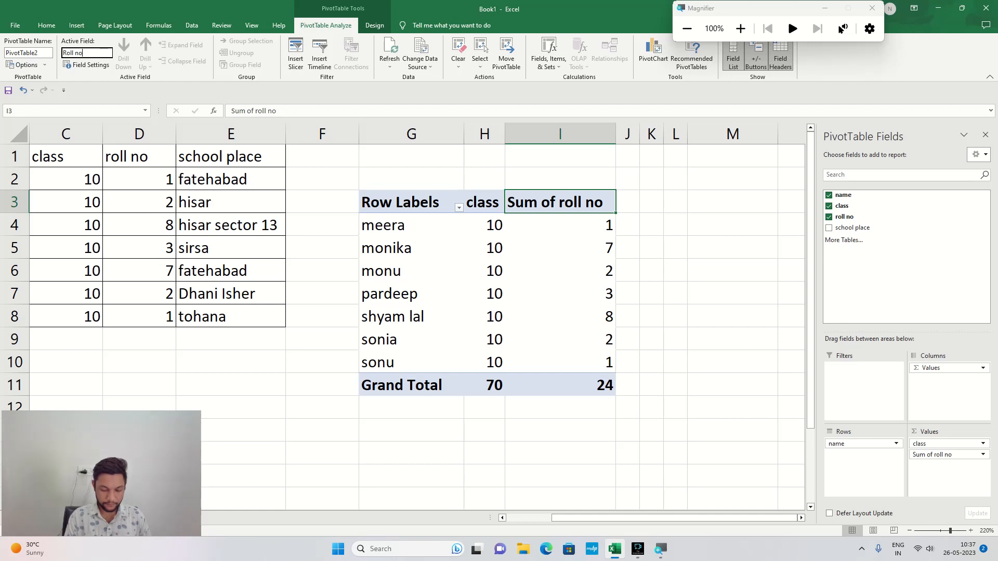
left_click(522, 204)
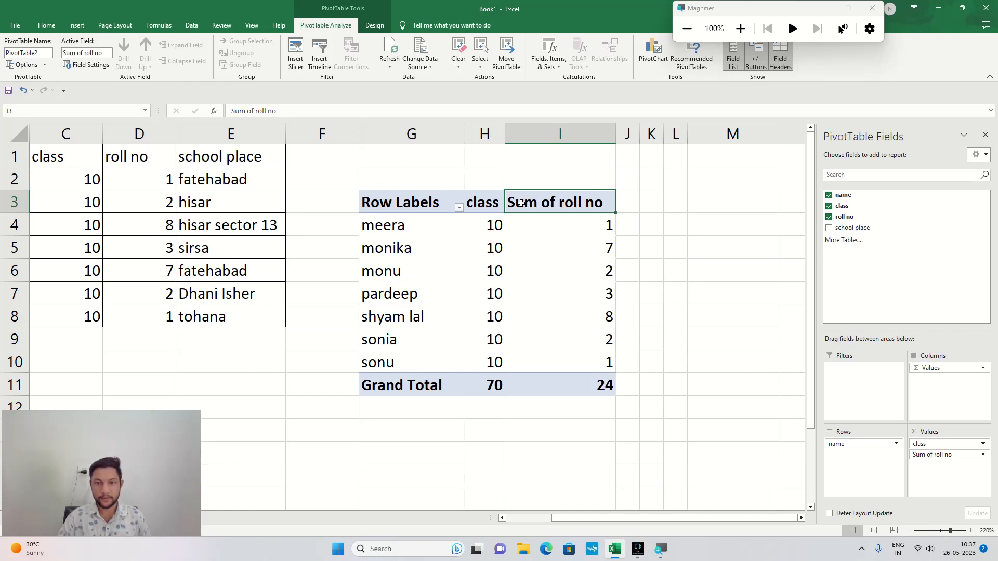
- Rename the active Sum of roll no value field as Roll No
left_click(84, 53)
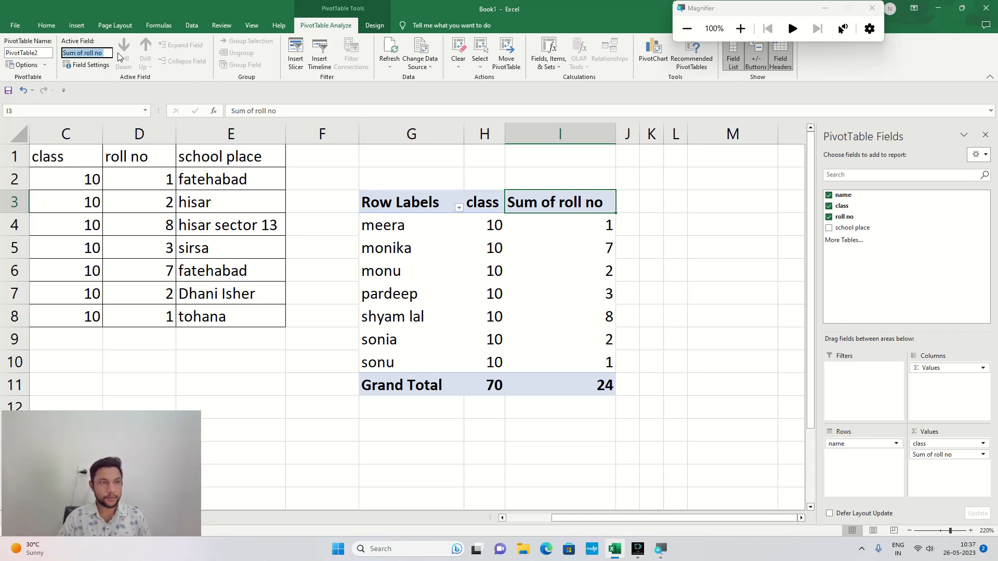
type("Roll")
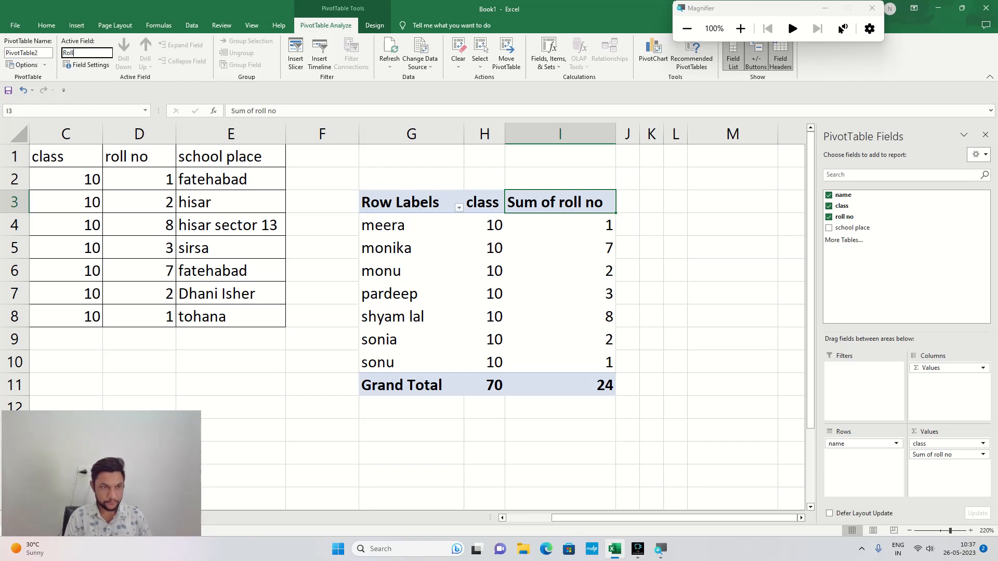
type(" N")
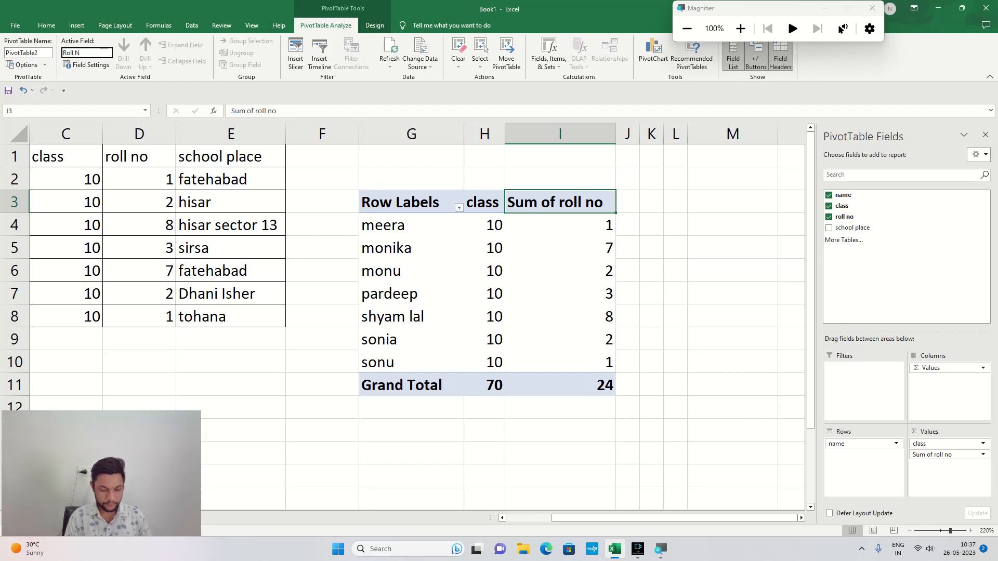
type("o")
key("Return")
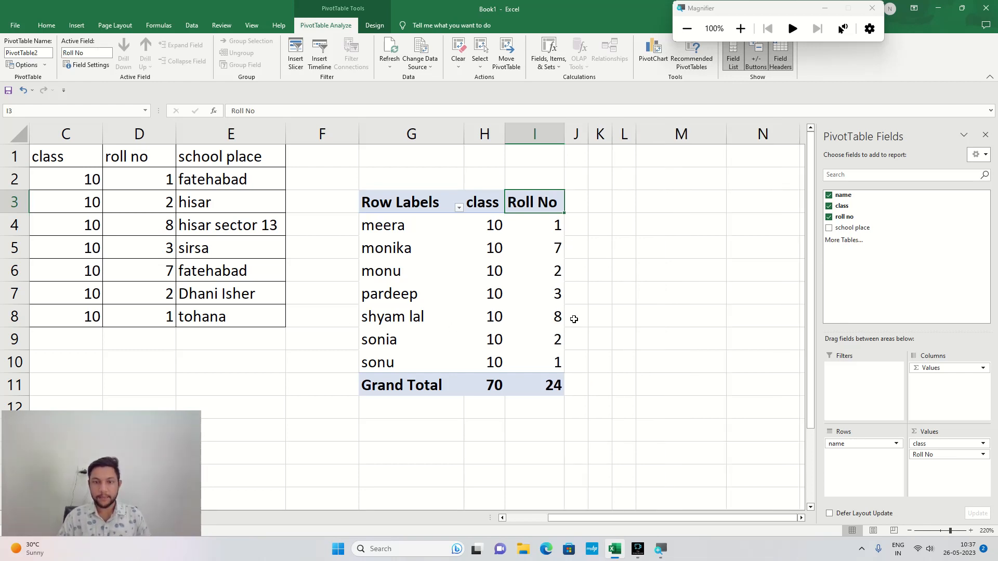
- Include the school place field in the PivotTable report as a row field beneath name
left_click(372, 27)
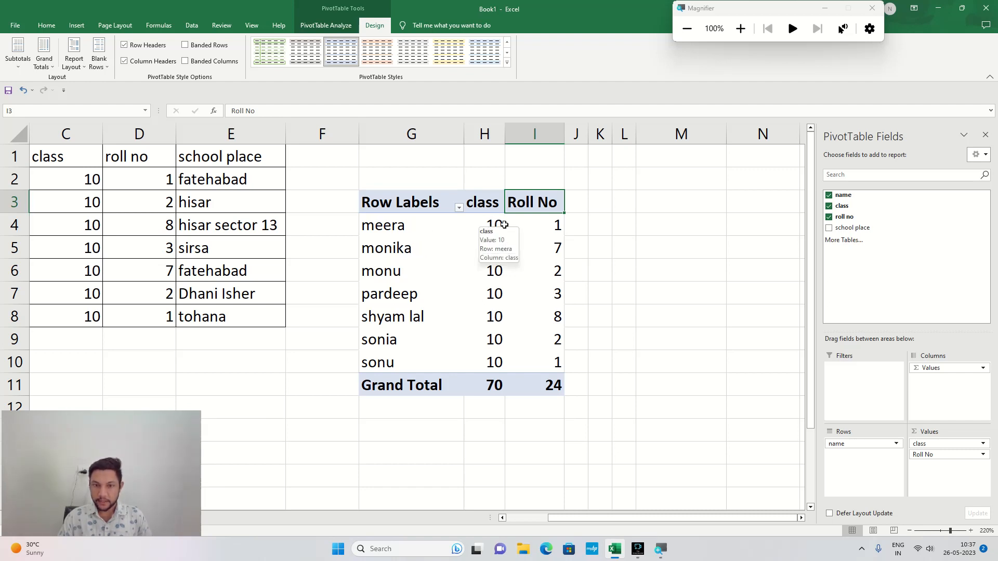
left_click(559, 224)
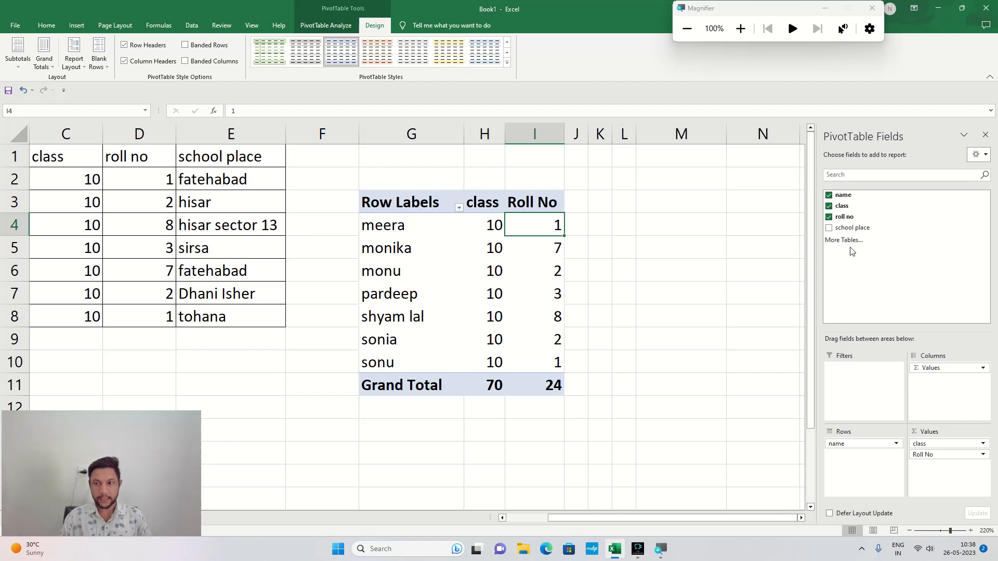
left_click(829, 229)
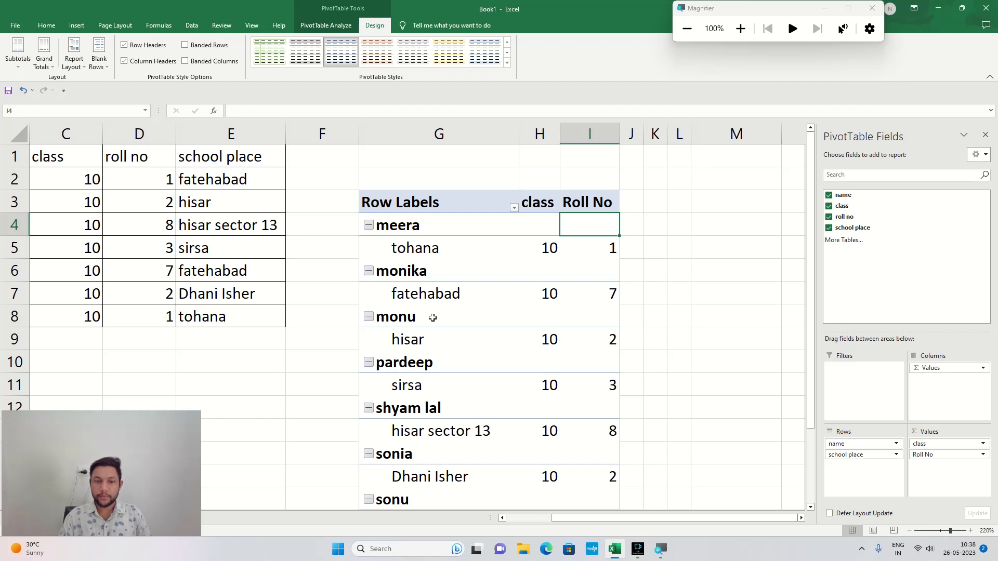
- Collapse each student's group in the PivotTable one by one to hide the school place rows
left_click(369, 225)
left_click(368, 249)
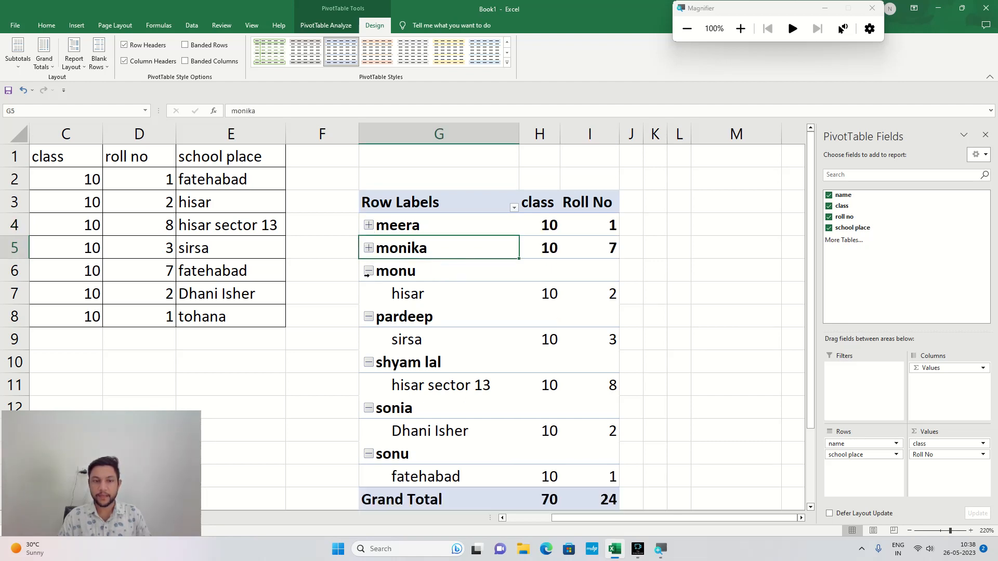
left_click(369, 272)
left_click(369, 294)
left_click(370, 318)
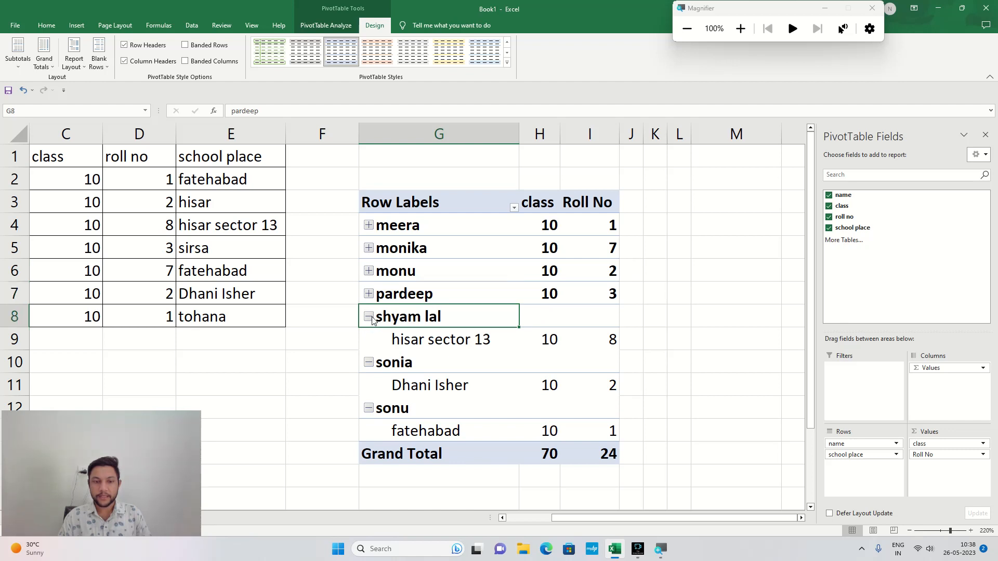
left_click(370, 340)
left_click(369, 362)
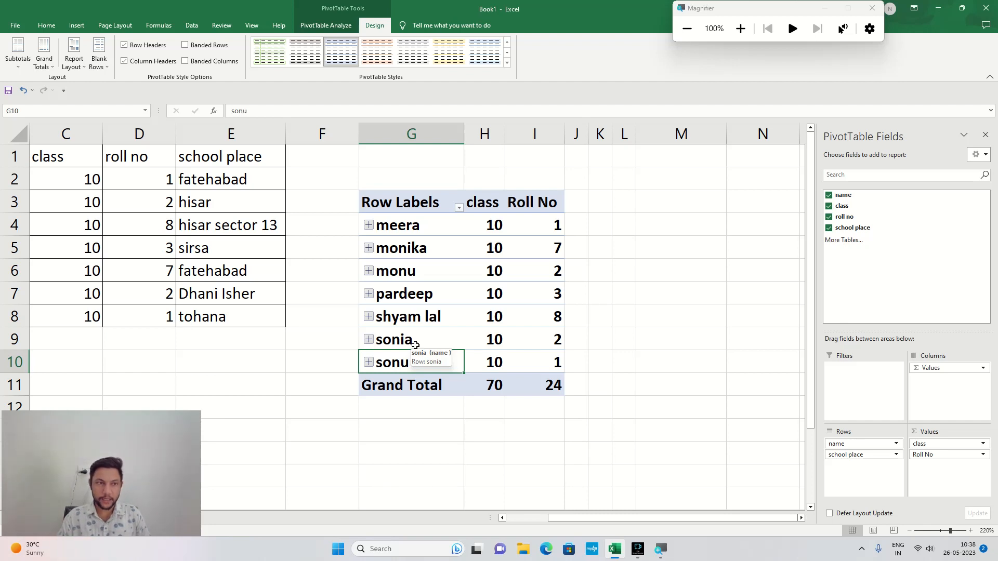
- Expand the entire name field to show every school place, and select the tohana item in cell G5
left_click(326, 25)
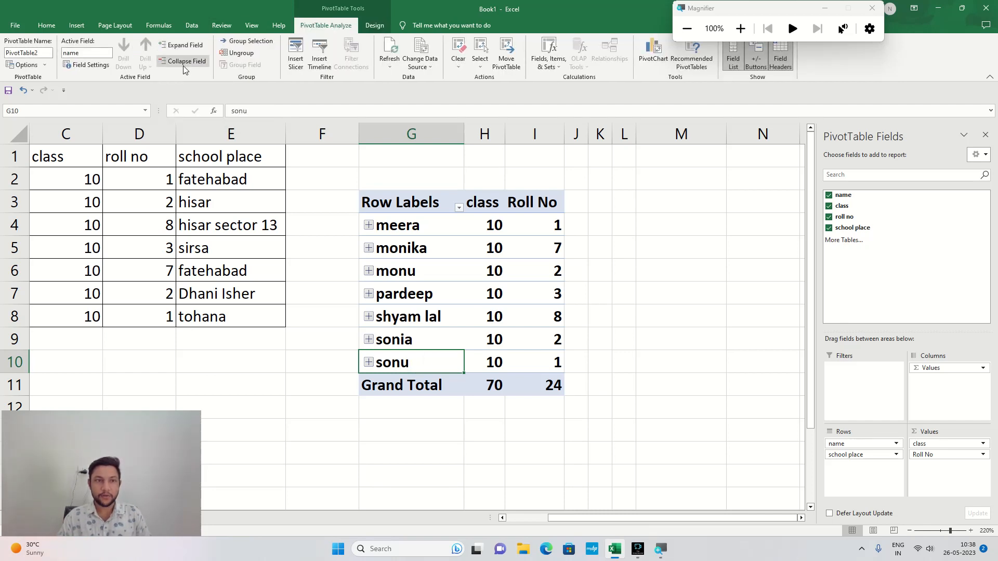
left_click(392, 230)
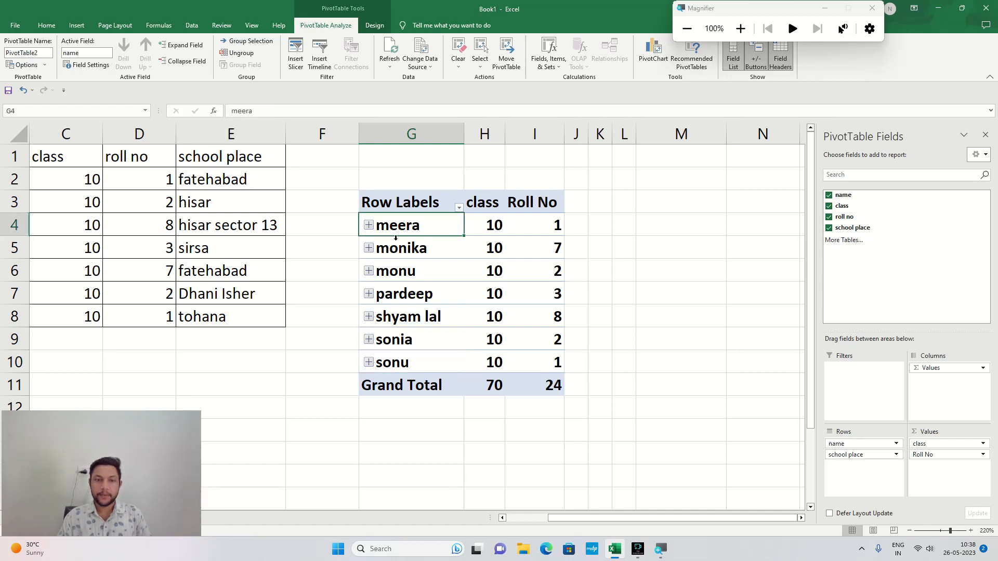
left_click(186, 46)
left_click(414, 250)
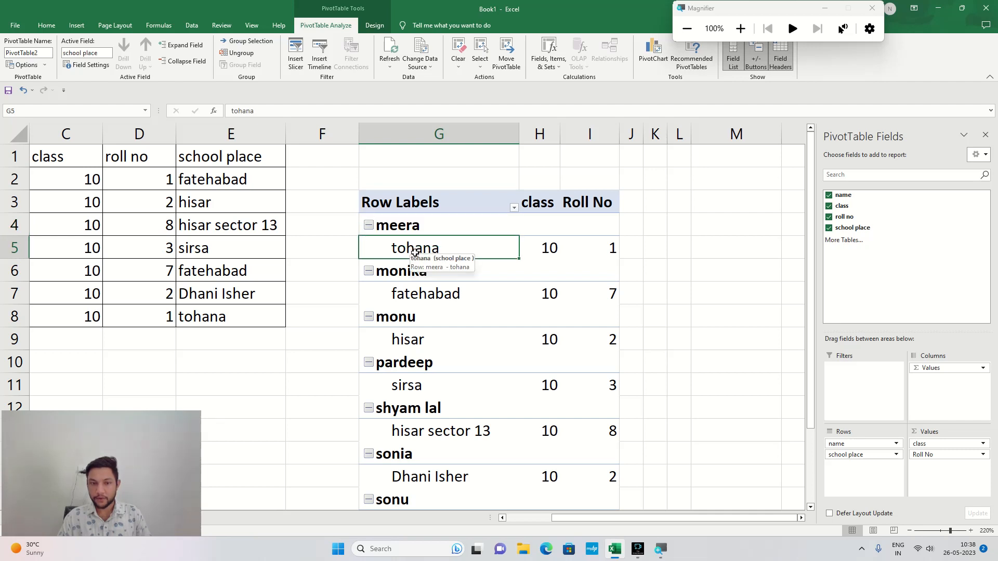
- Check which fields can be shown as detail for the tohana item, and collapse the first student's group
left_click(183, 46)
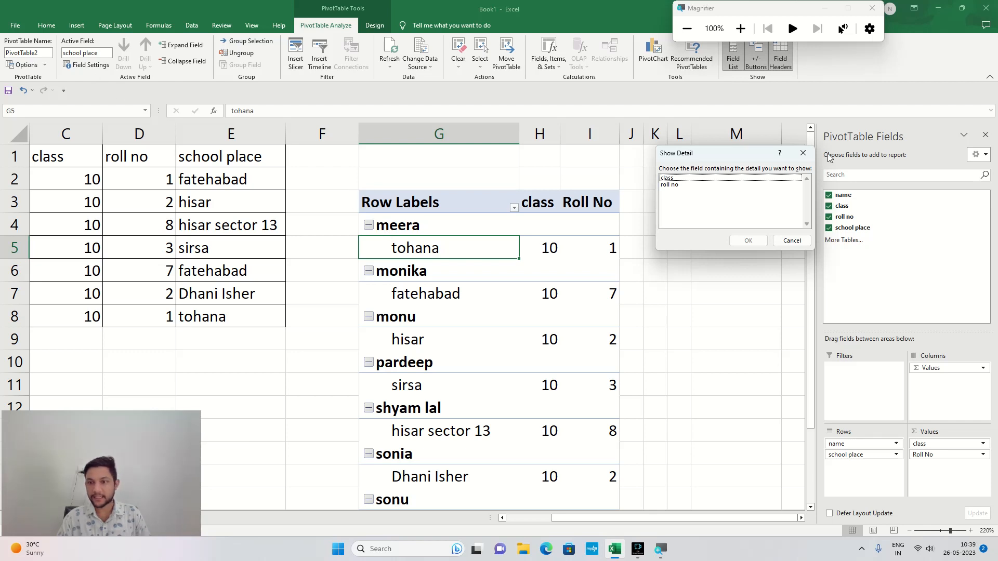
left_click(803, 152)
left_click(369, 225)
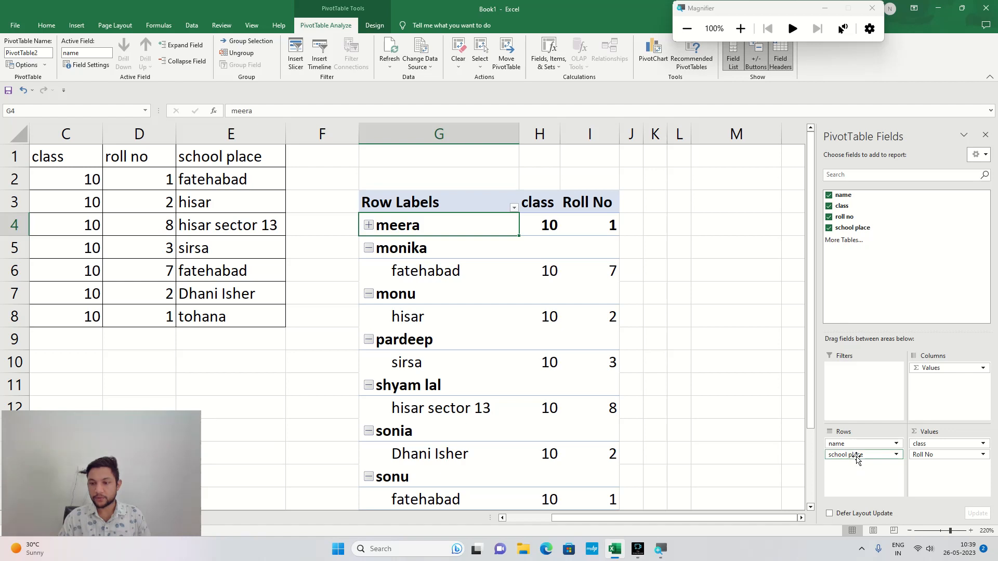
- Move the school place field from the row area to the values area, and from there to the column area
left_click_drag(857, 455, 934, 479)
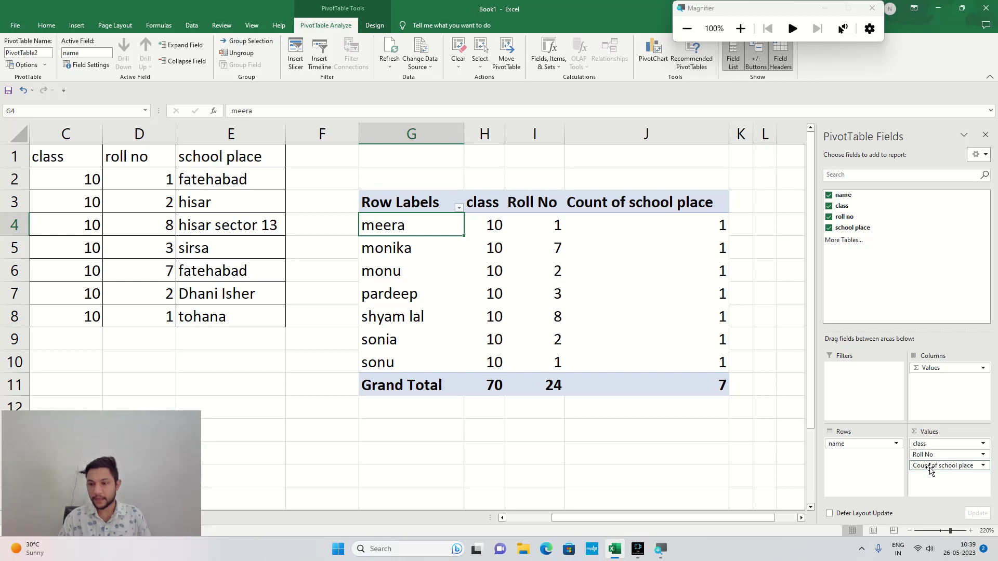
left_click_drag(930, 467, 936, 390)
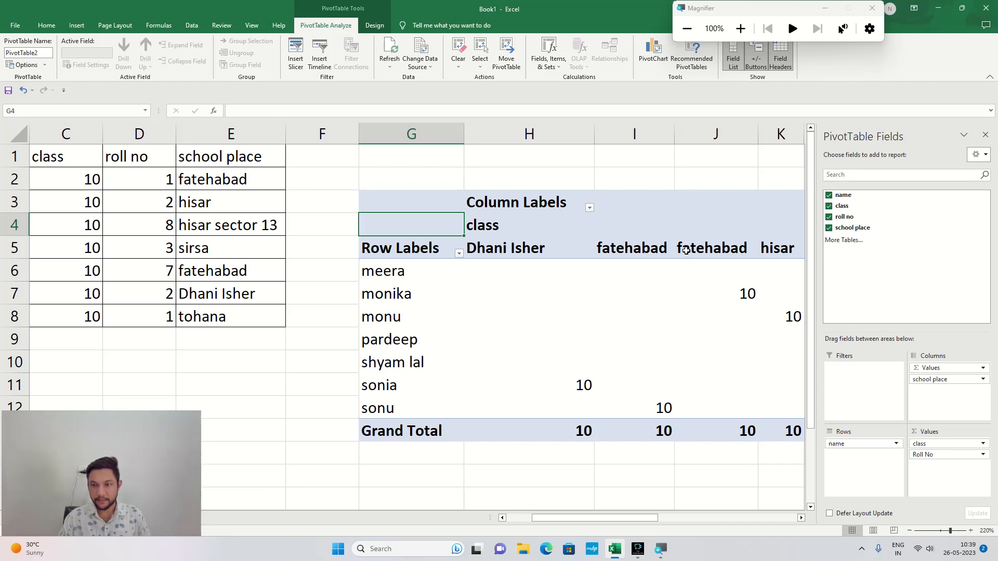
left_click_drag(632, 517, 678, 530)
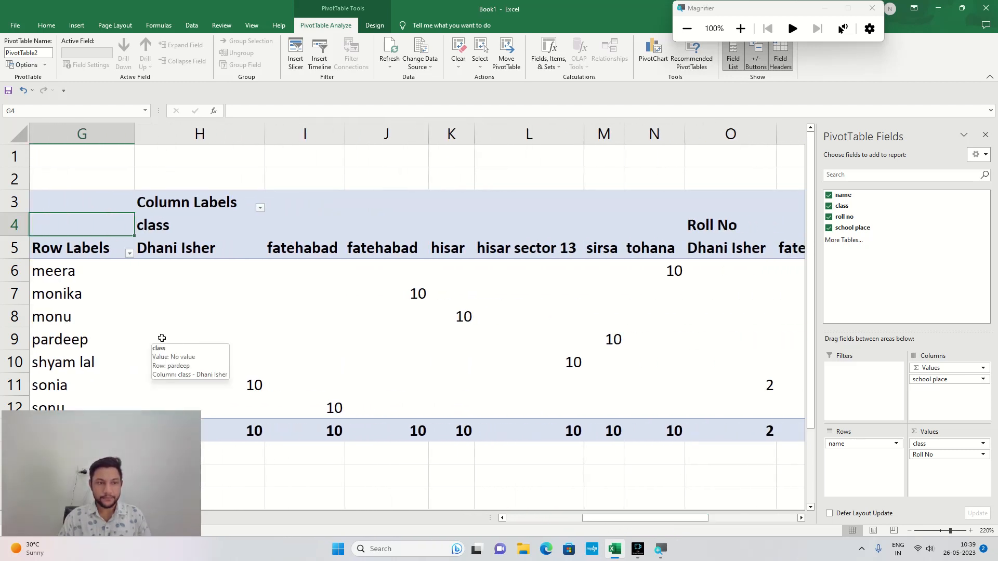
- Move the school place field from the column area to the report filters
left_click(922, 456)
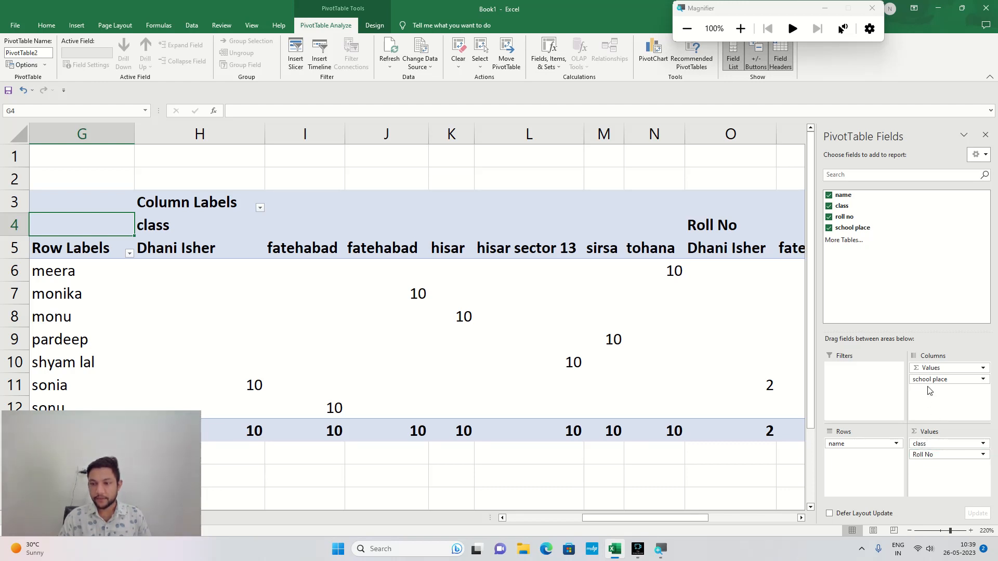
left_click_drag(930, 383, 857, 397)
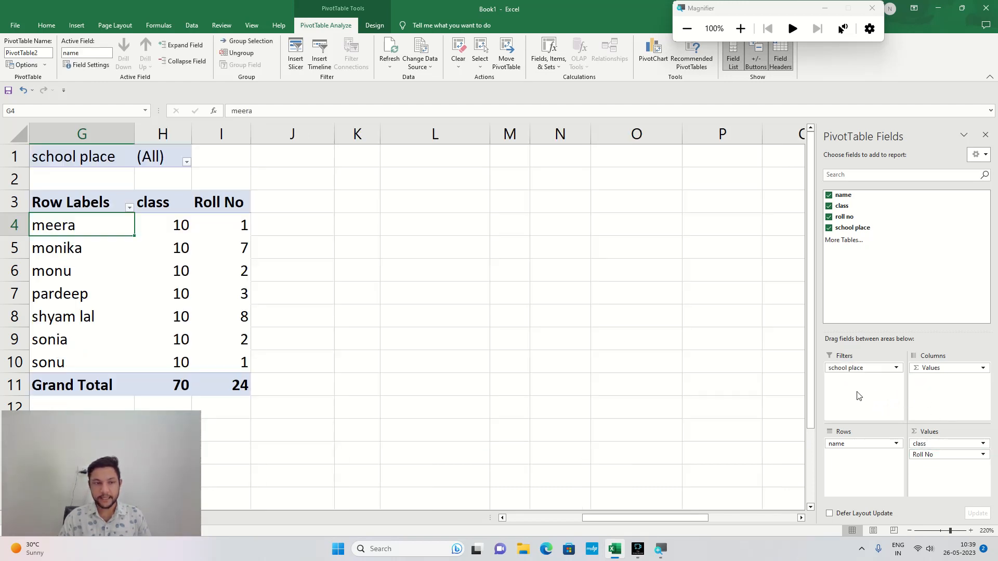
left_click_drag(657, 519, 610, 519)
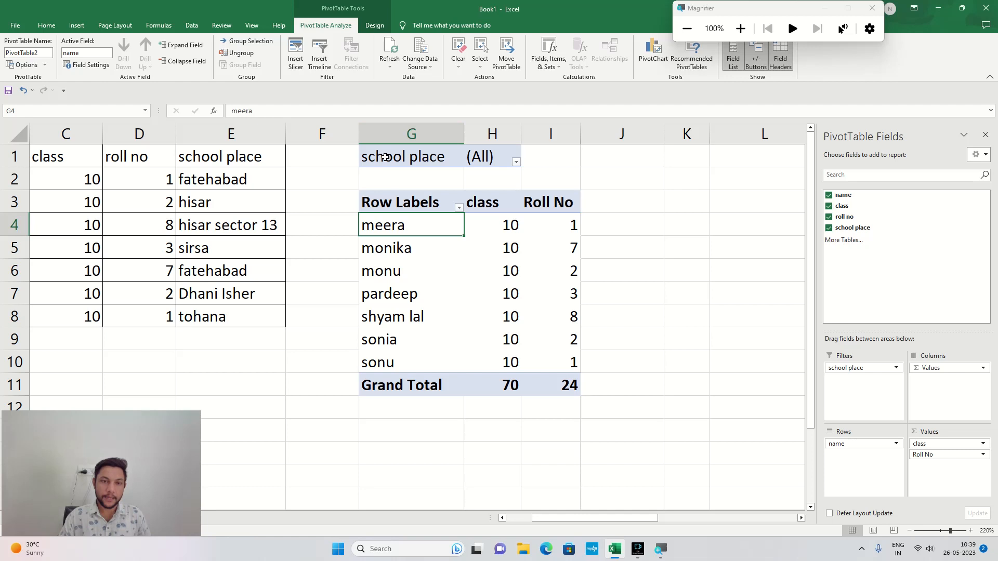
- Filter the PivotTable by school place Dhani Isher, and switch the filter to tohana
left_click(516, 162)
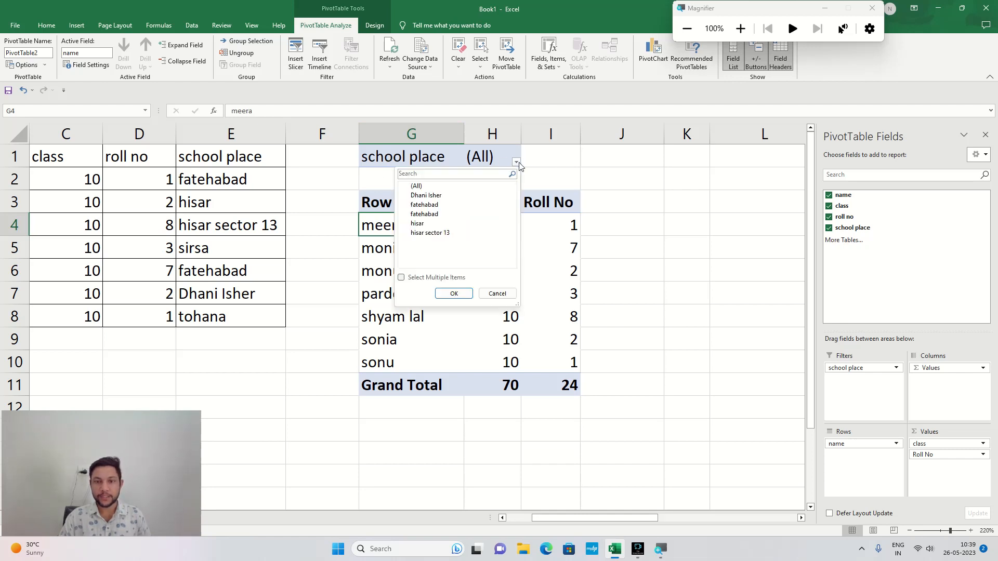
left_click(422, 196)
left_click(453, 293)
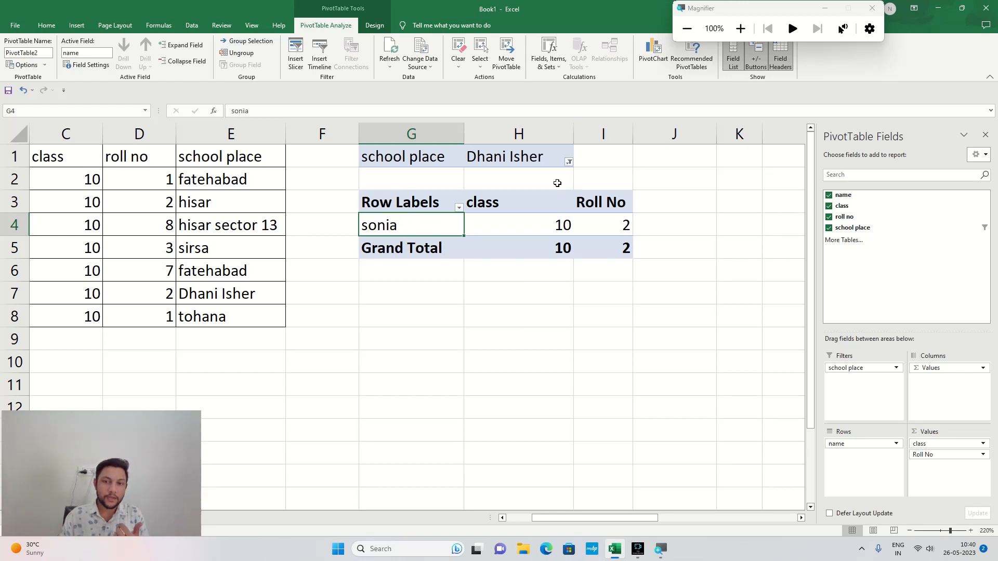
left_click(569, 163)
left_click(473, 252)
left_click(507, 295)
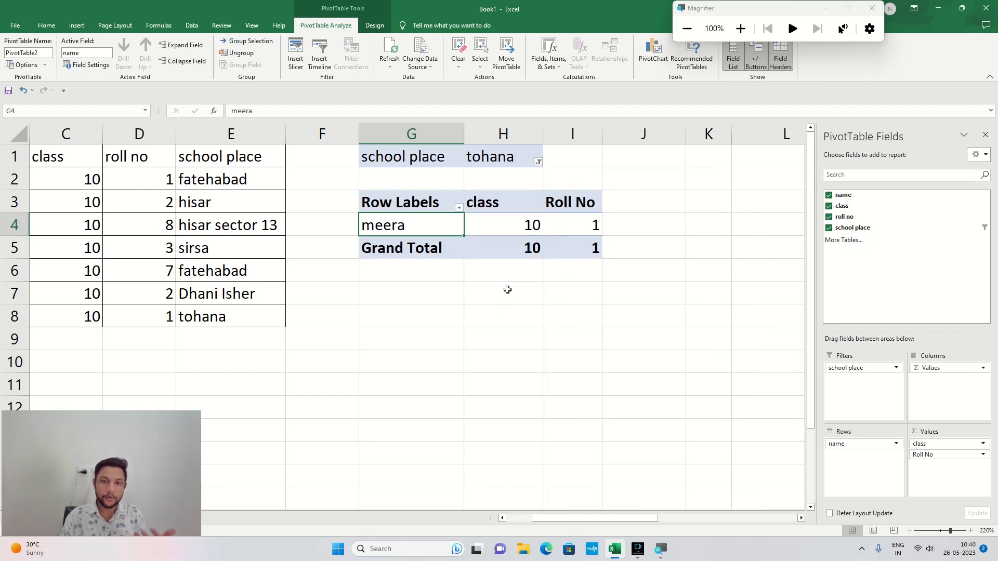
- Change the school place filter to sirsa, and switch it to the second fatehabad entry
left_click(539, 161)
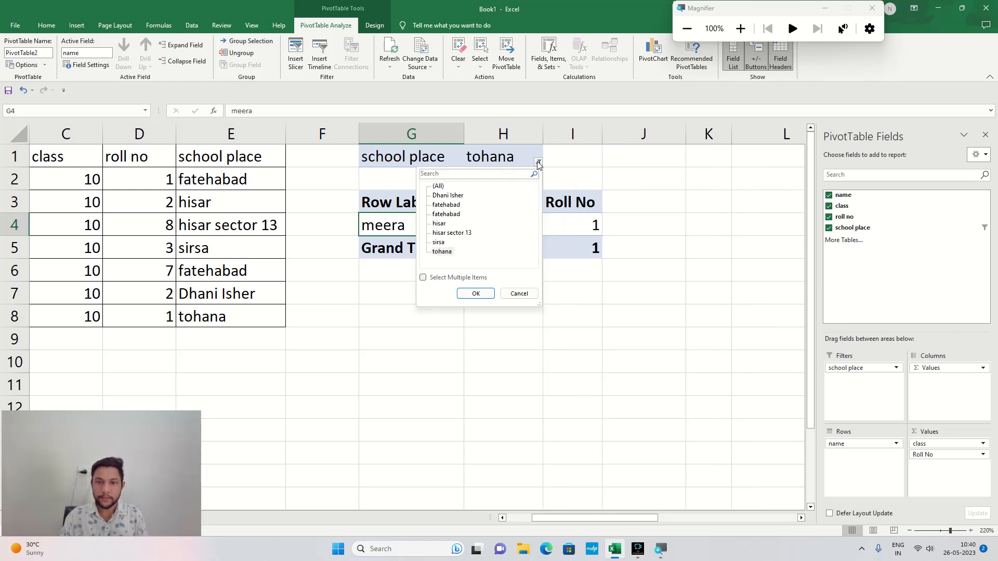
left_click(443, 243)
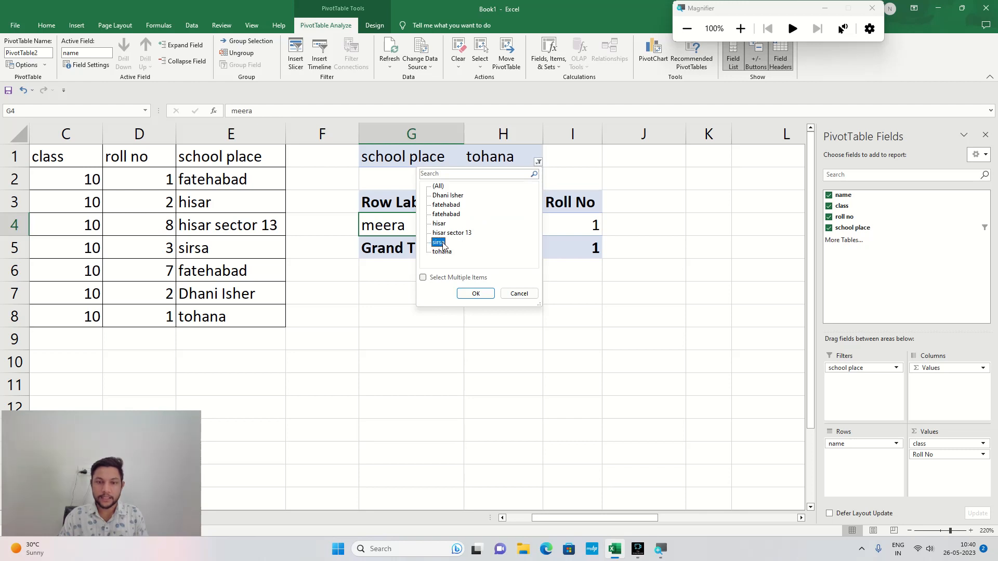
left_click(475, 294)
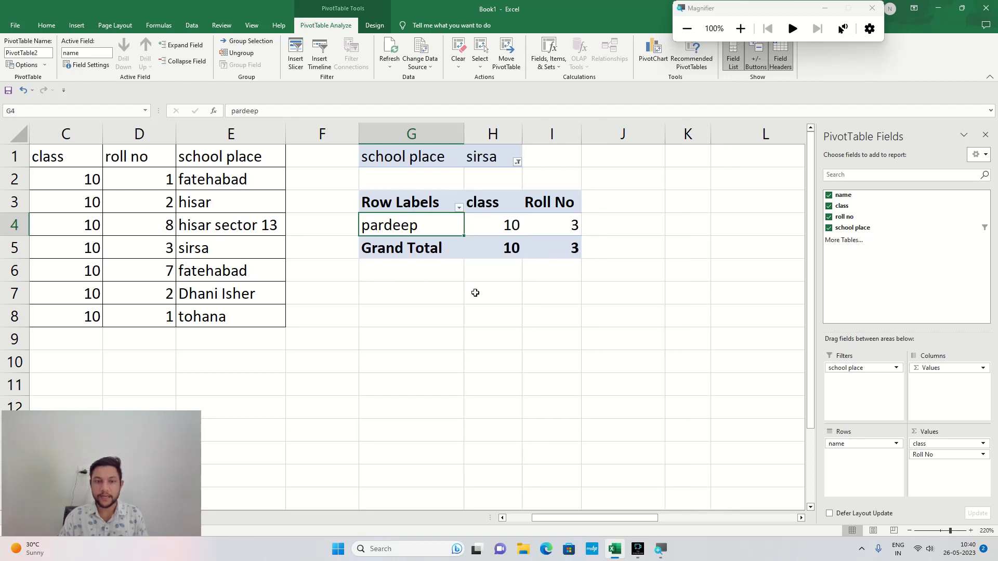
left_click(516, 163)
left_click(432, 214)
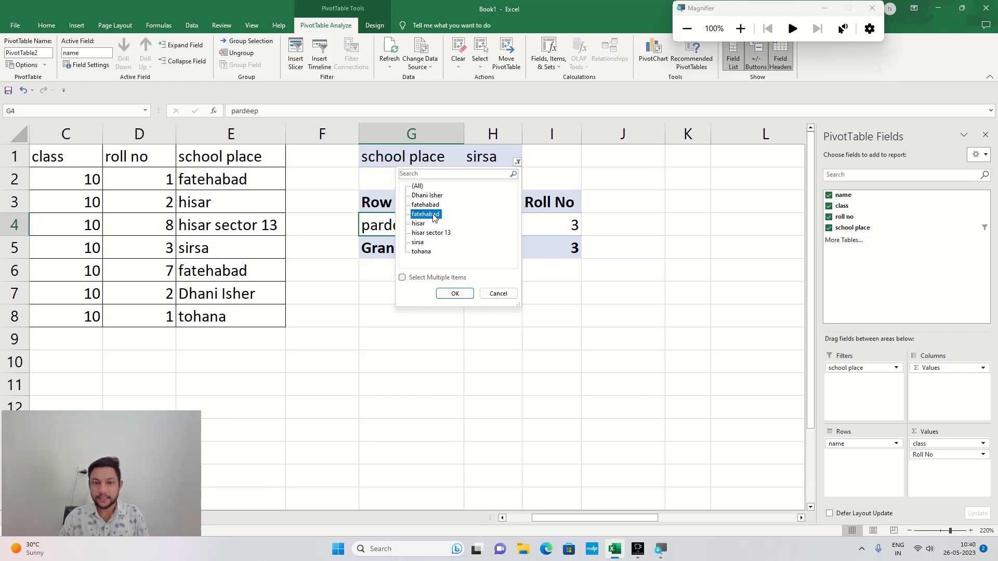
left_click(454, 294)
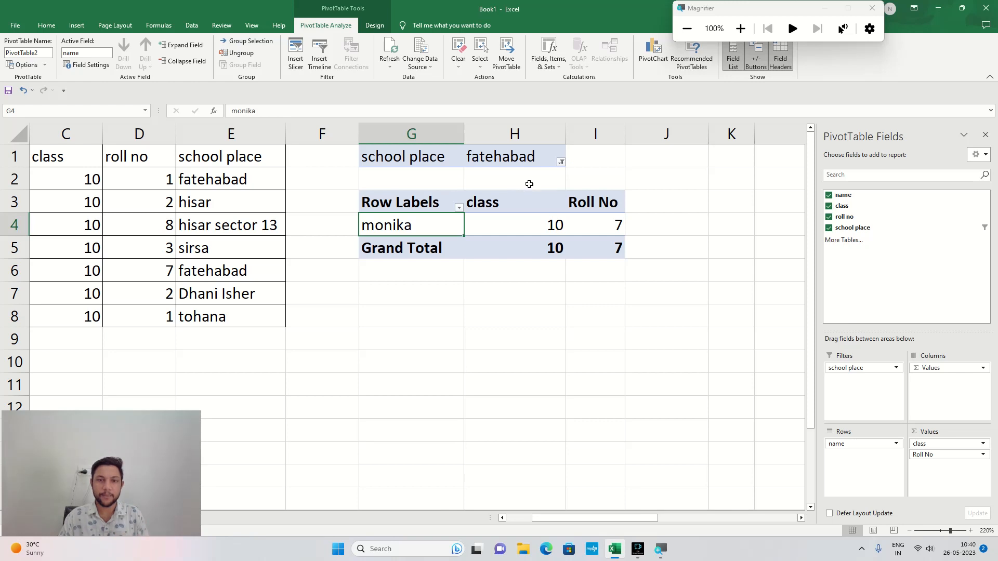
- Reset the school place report filter to (All)
left_click(561, 162)
left_click(460, 186)
left_click(498, 294)
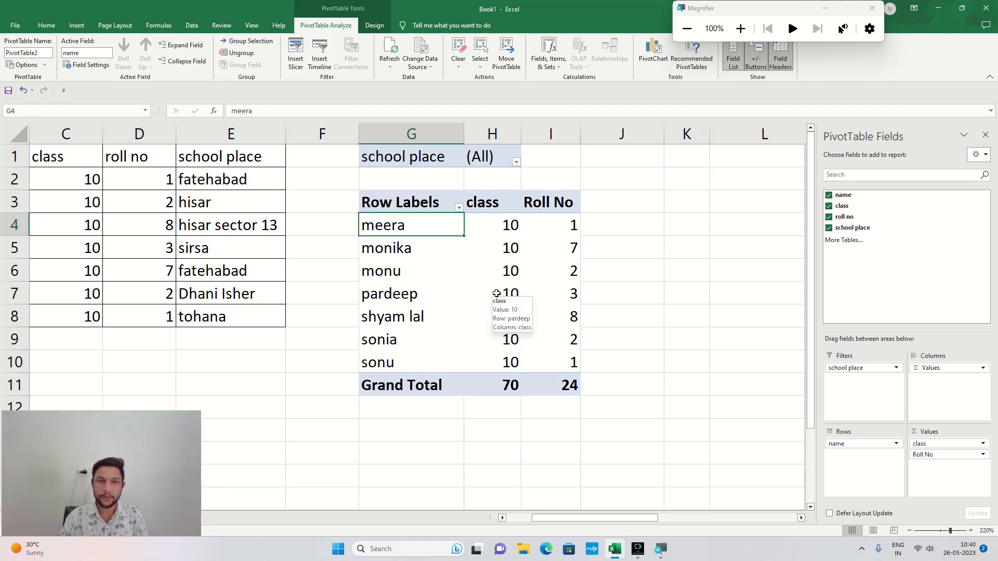
- Turn the PivotTable's grand totals off for rows and columns, and turn them back on for both
left_click(373, 25)
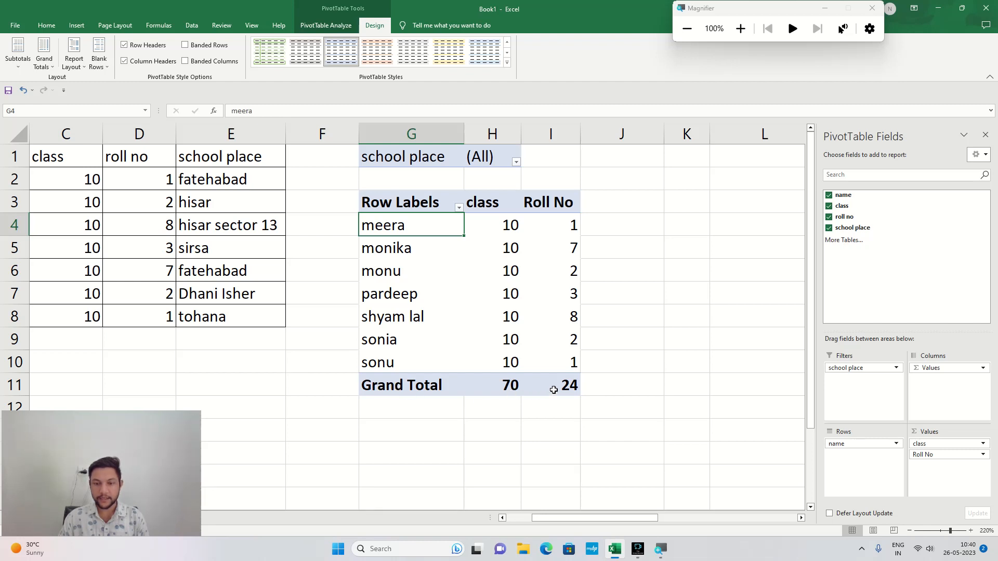
left_click(38, 67)
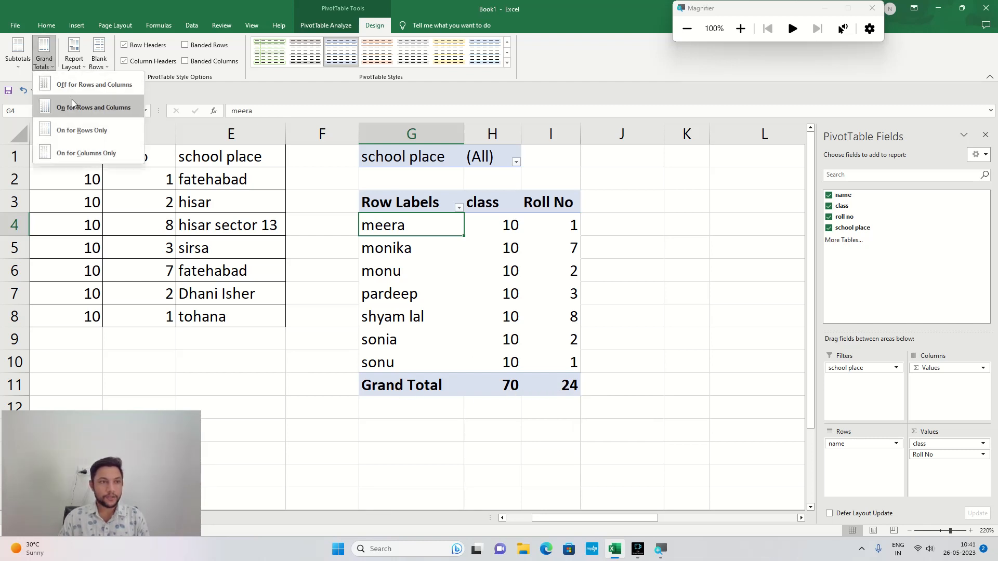
left_click(76, 86)
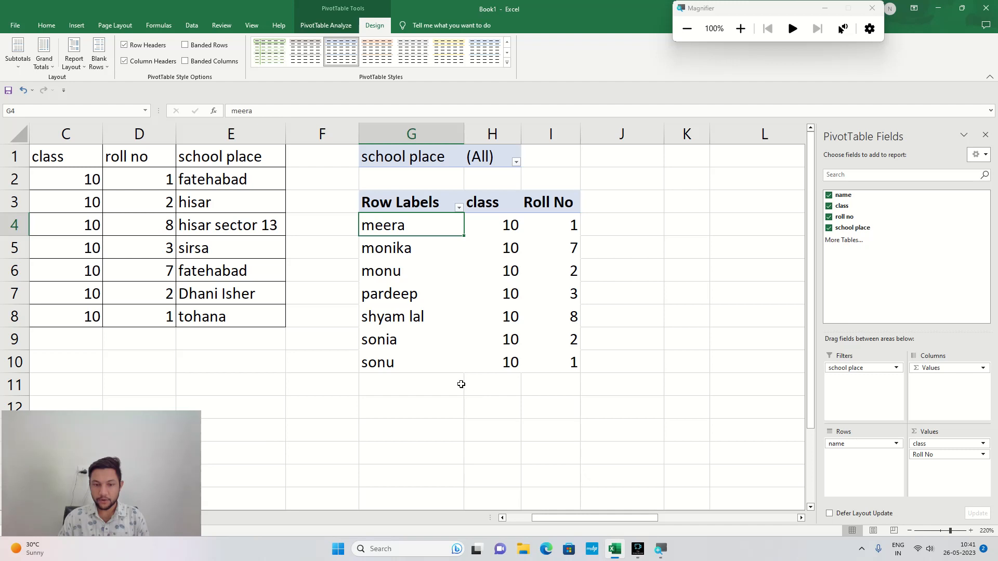
left_click(44, 58)
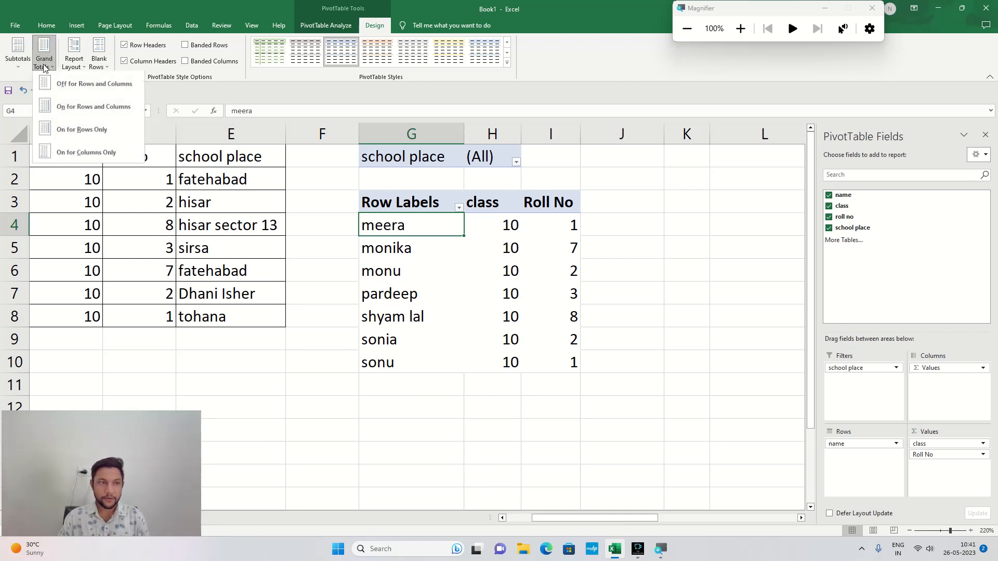
left_click(73, 111)
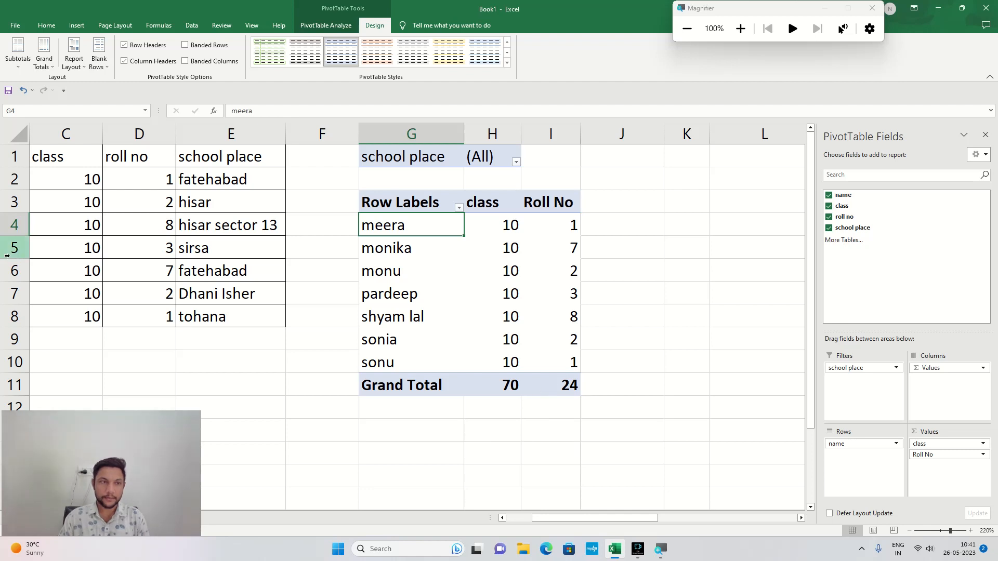
- Set grand totals to On for Rows Only, and switch them back to On for Rows and Columns
left_click(42, 73)
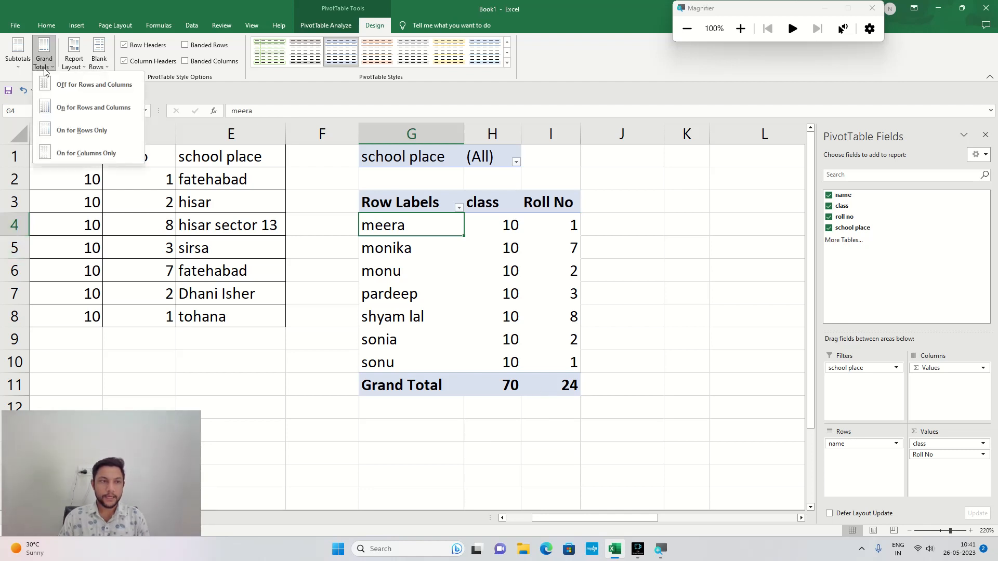
left_click(67, 133)
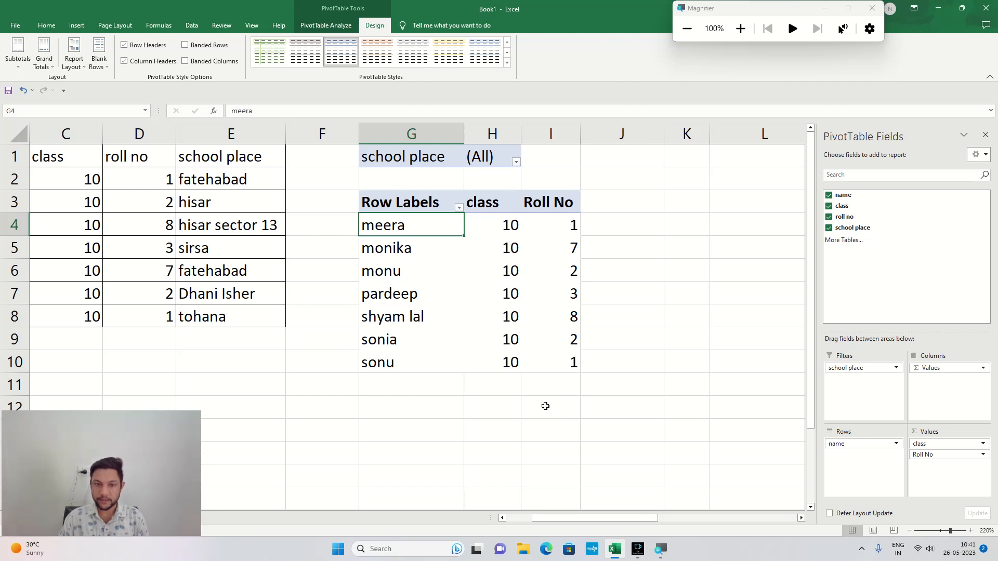
left_click(44, 59)
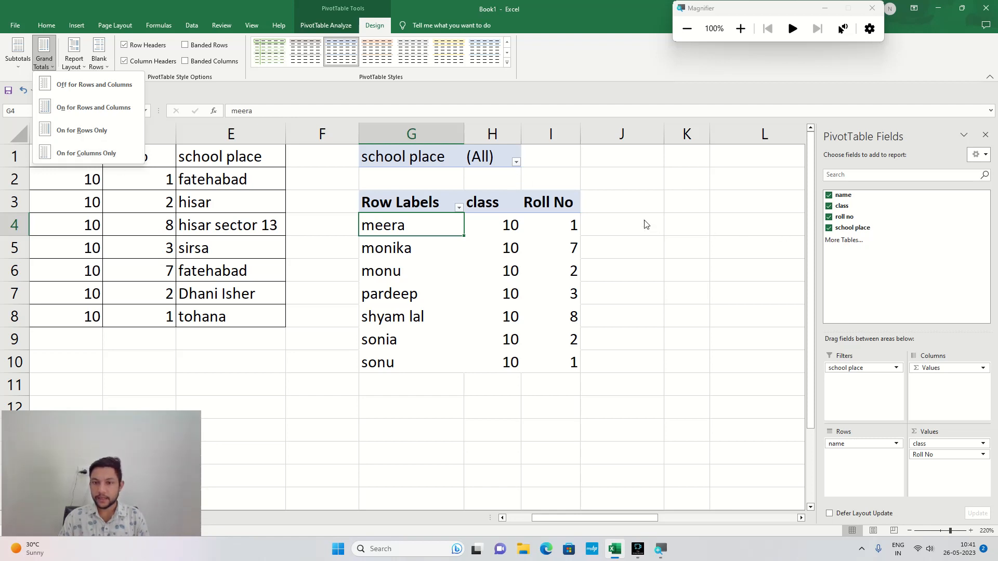
left_click(99, 108)
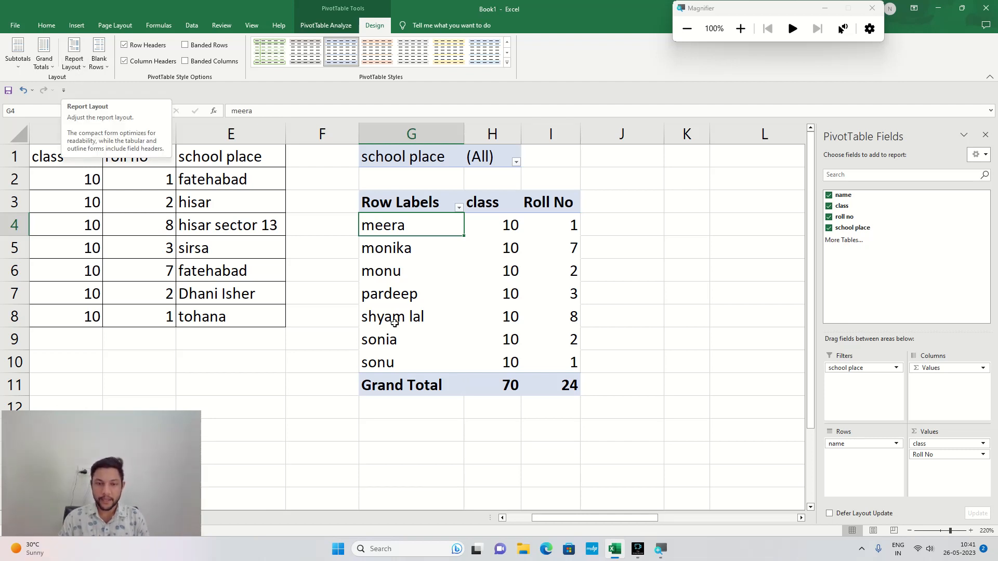
- Set the PivotTable's report layout to compact form
left_click(738, 36)
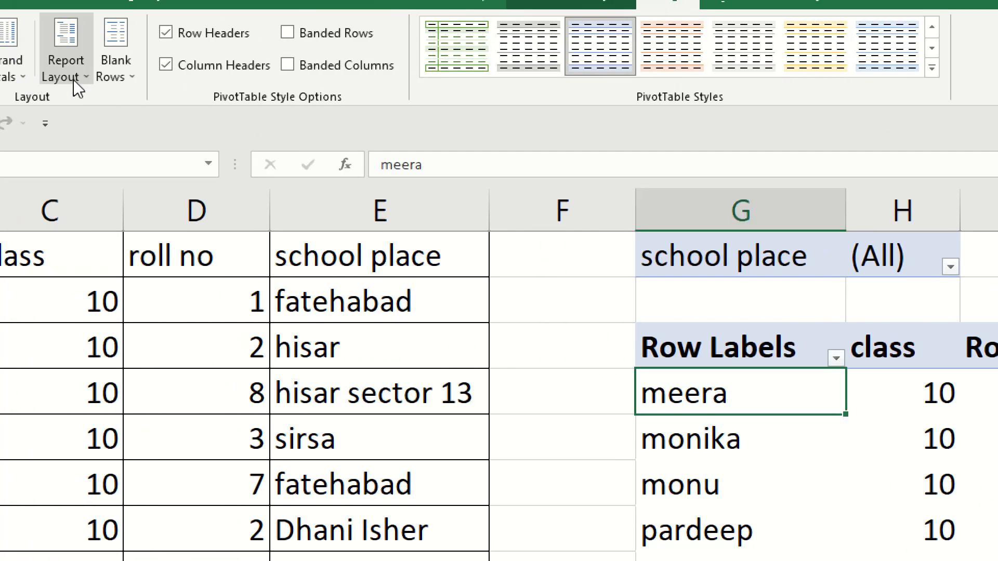
left_click(86, 77)
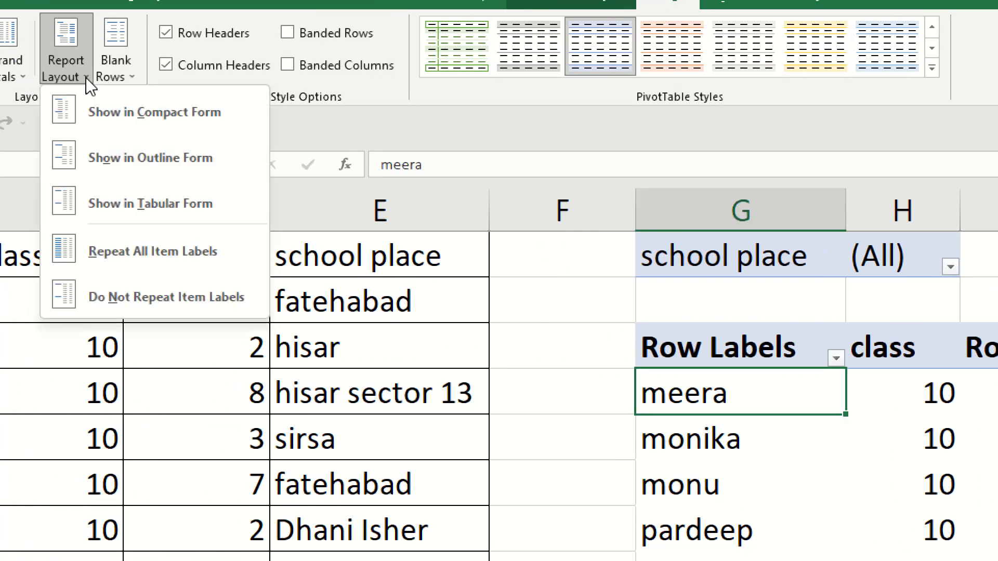
left_click(163, 120)
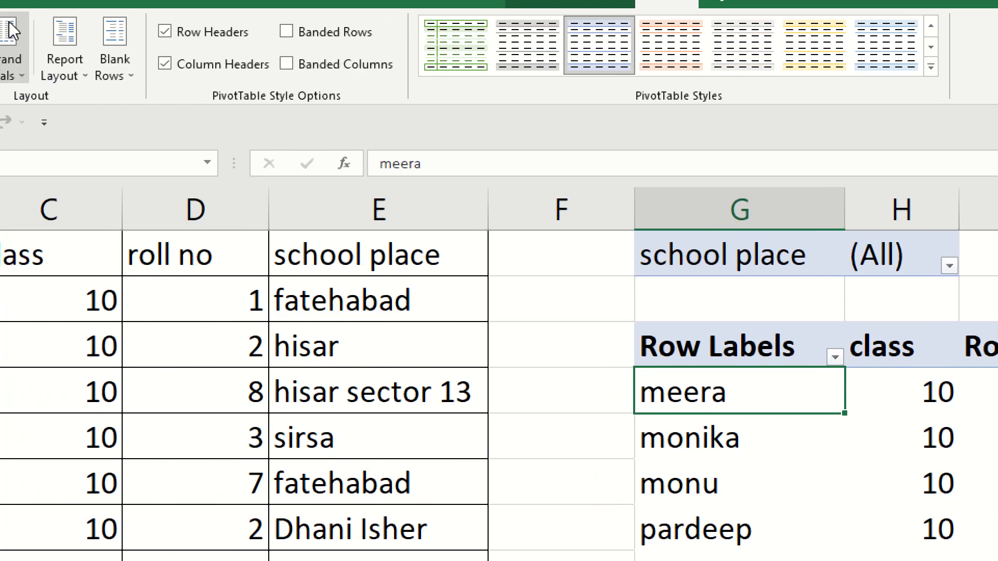
- Change the PivotTable's report layout to outline form
left_click(11, 77)
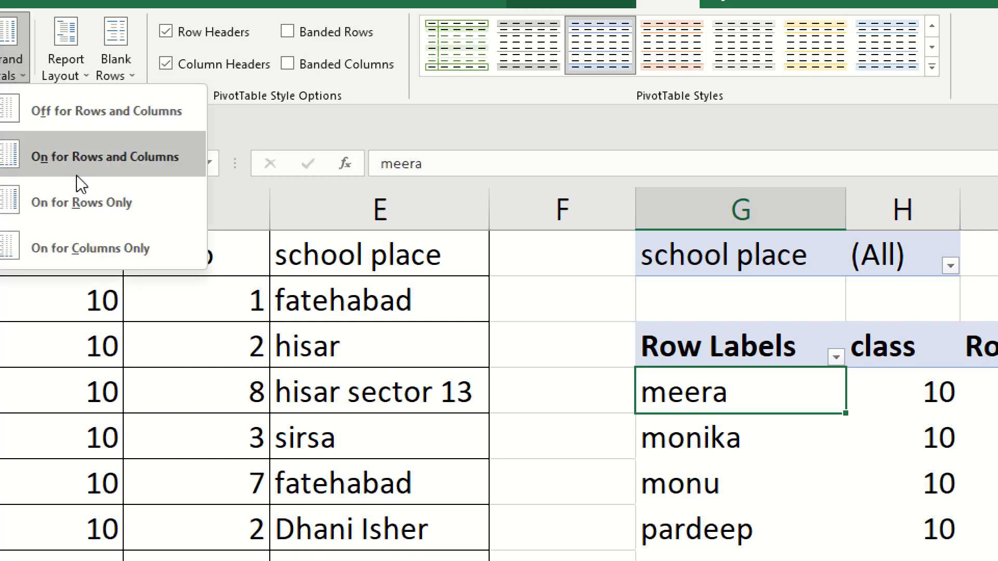
left_click(84, 77)
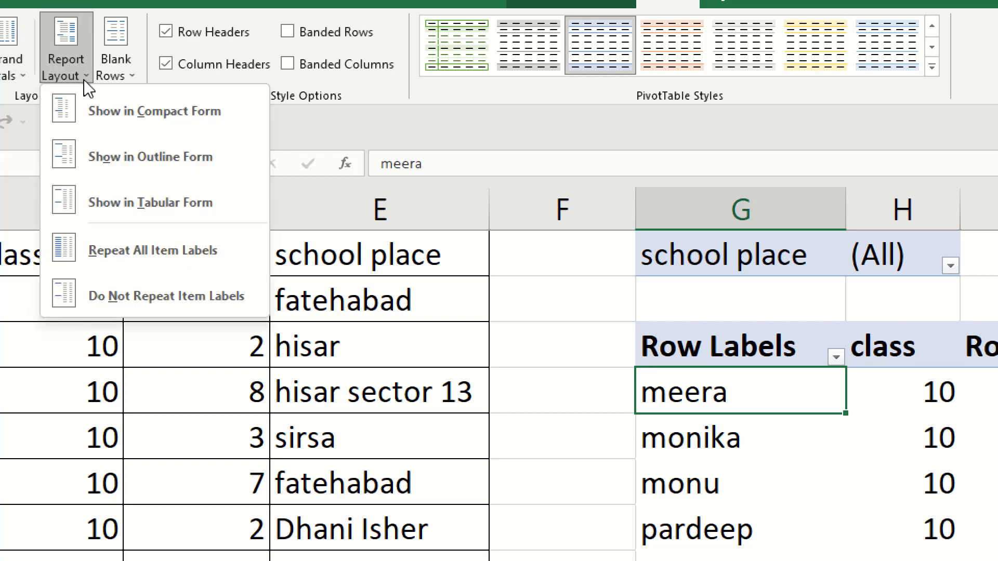
left_click(122, 170)
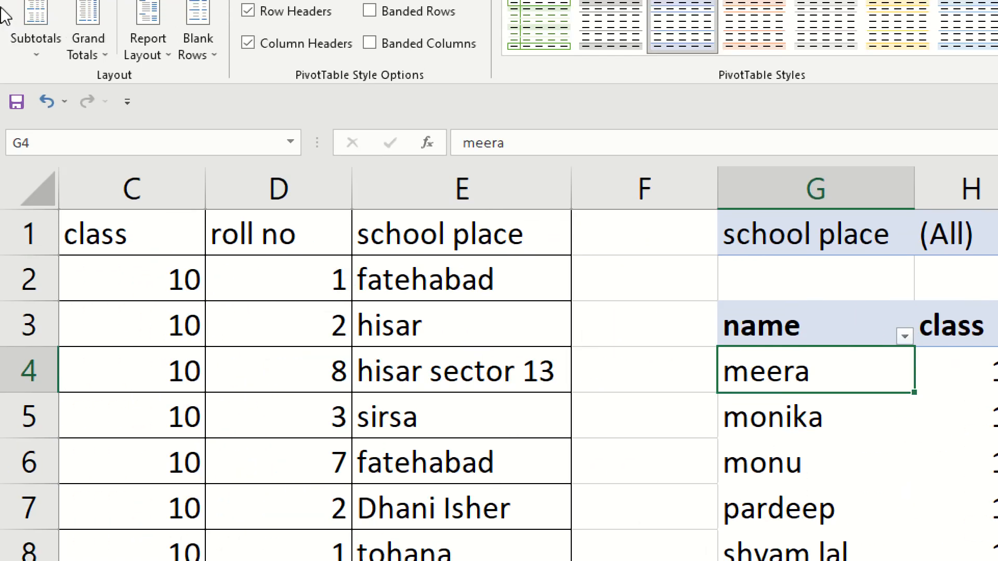
- Change the PivotTable's report layout to tabular form, and select the first student's row in the report
left_click(167, 55)
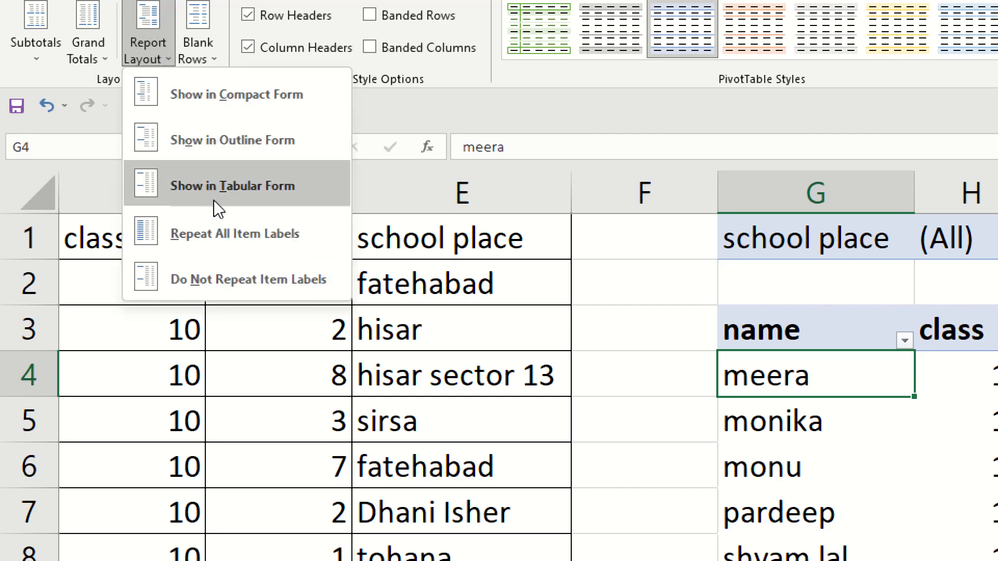
left_click(226, 195)
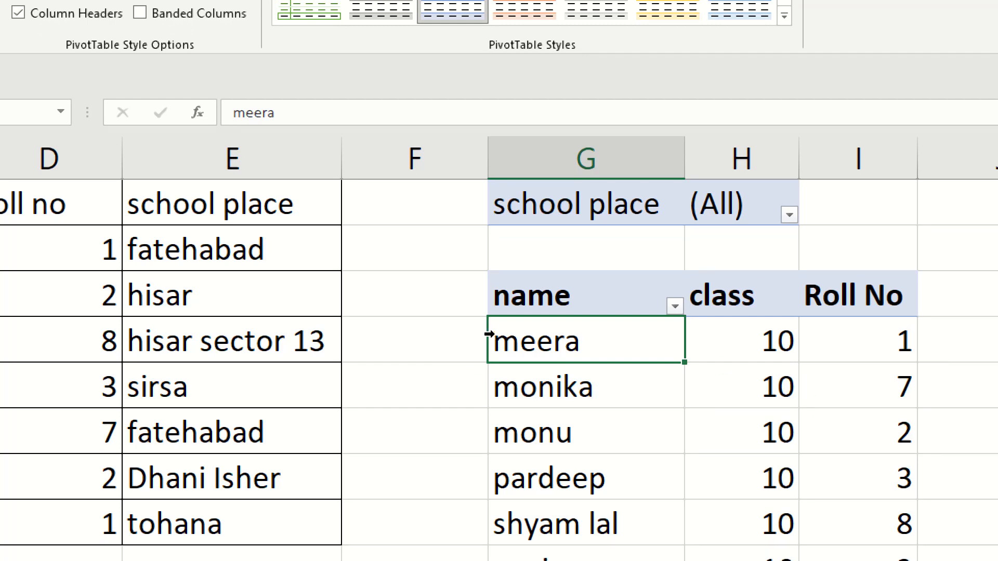
left_click(524, 352)
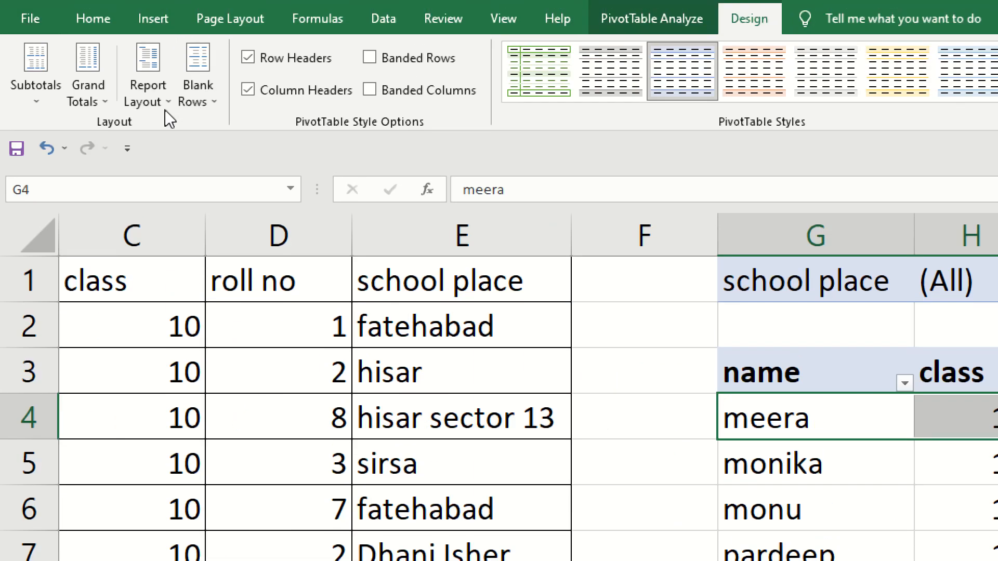
- Set the PivotTable's report layout to repeat all item labels, and look at the name field's filter options
left_click(157, 97)
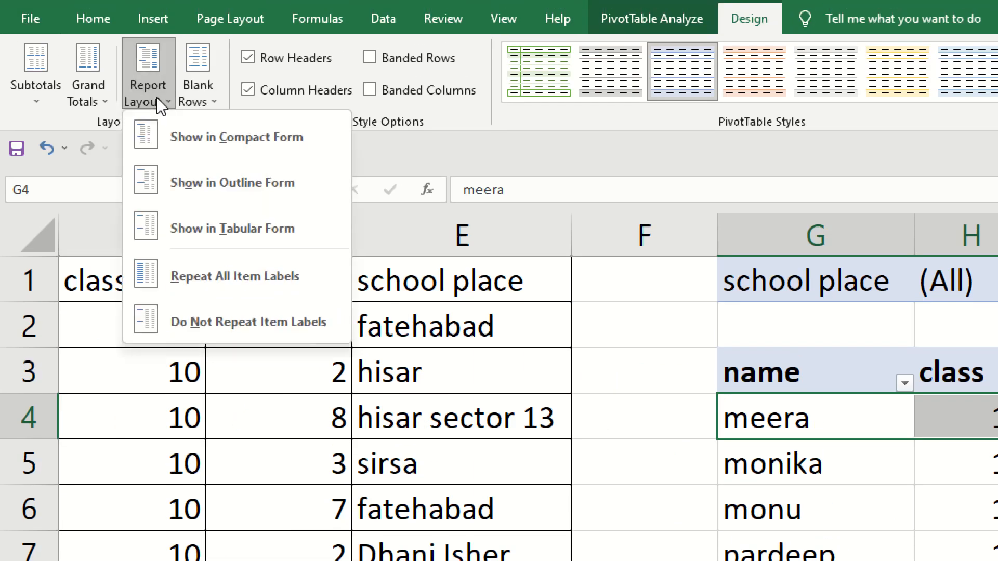
left_click(244, 285)
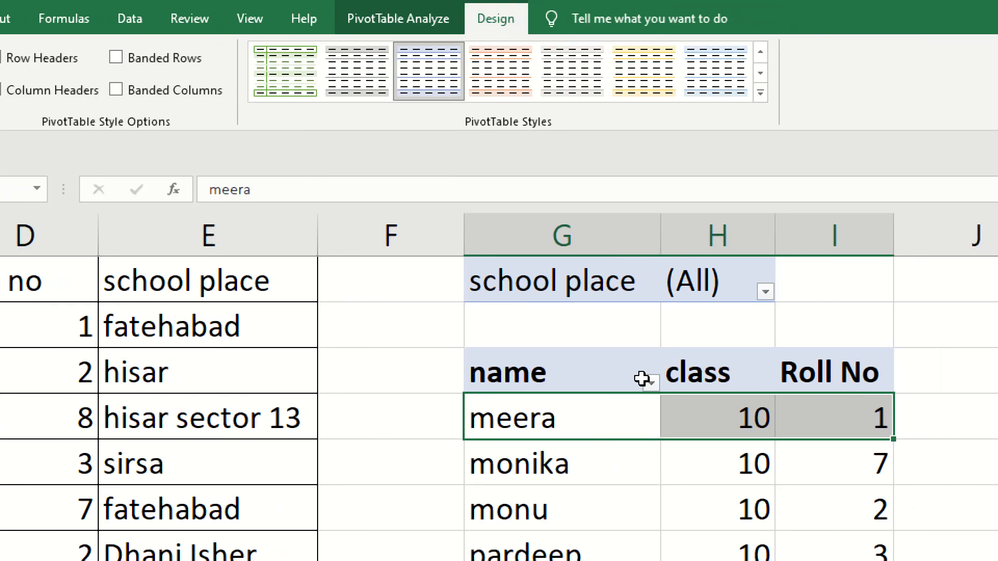
left_click(650, 383)
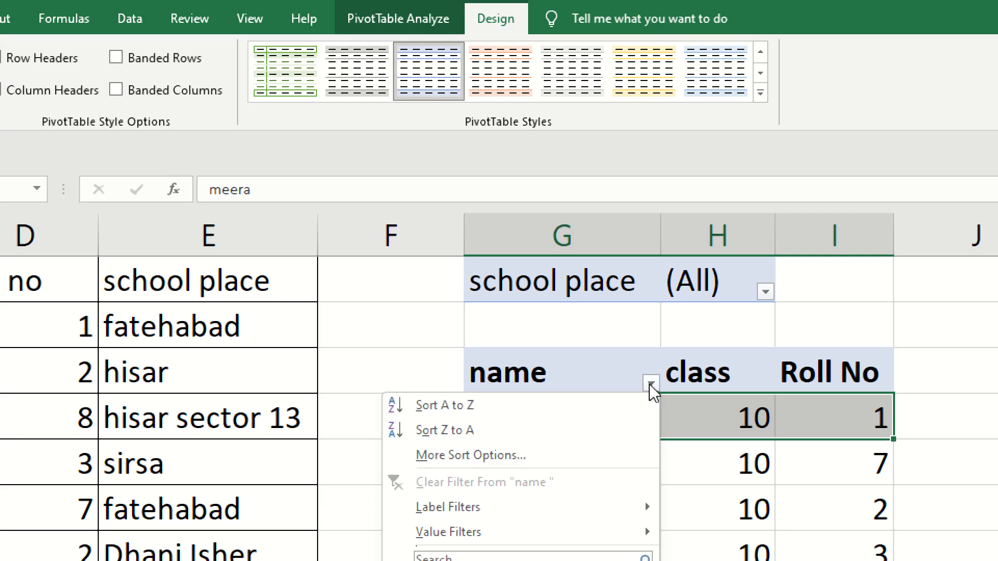
left_click(781, 417)
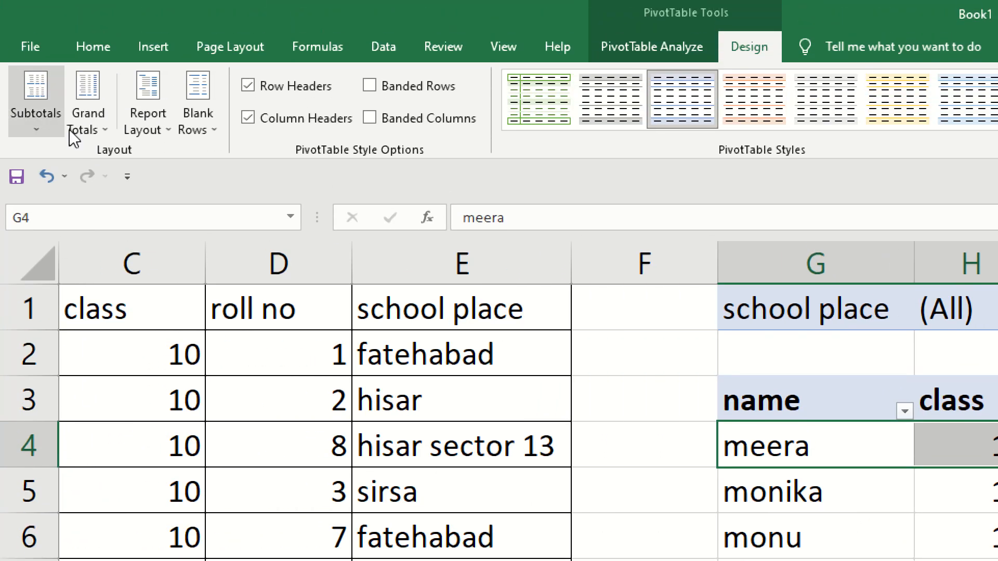
- Set the PivotTable's report layout to Do Not Repeat Item Labels, and return the screen magnification to 100%
left_click(154, 126)
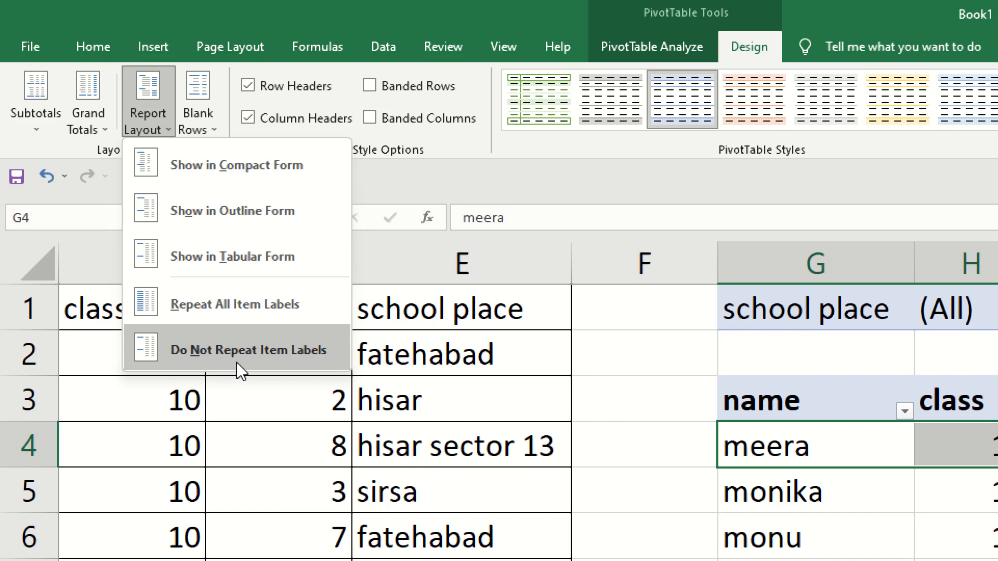
left_click(272, 355)
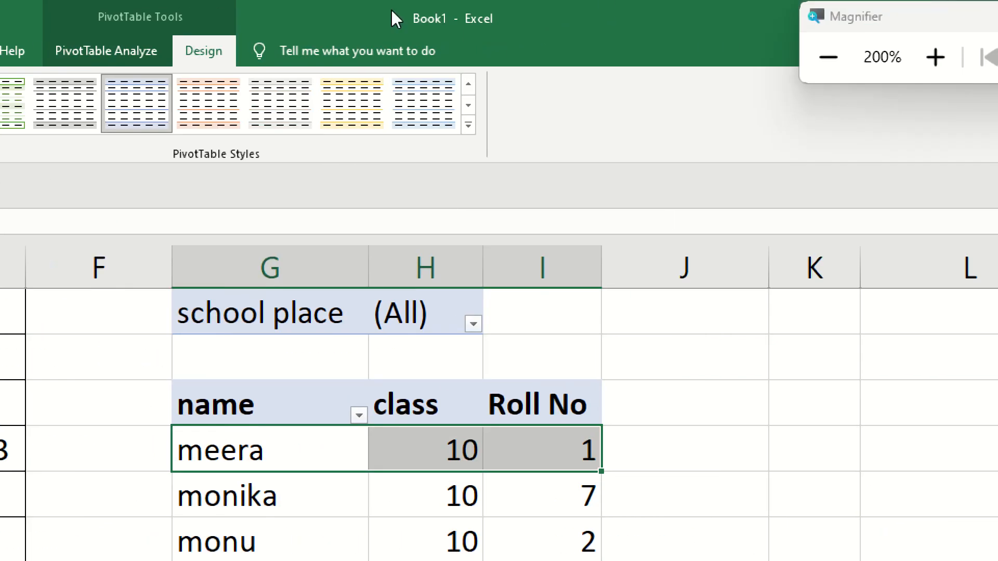
left_click(807, 64)
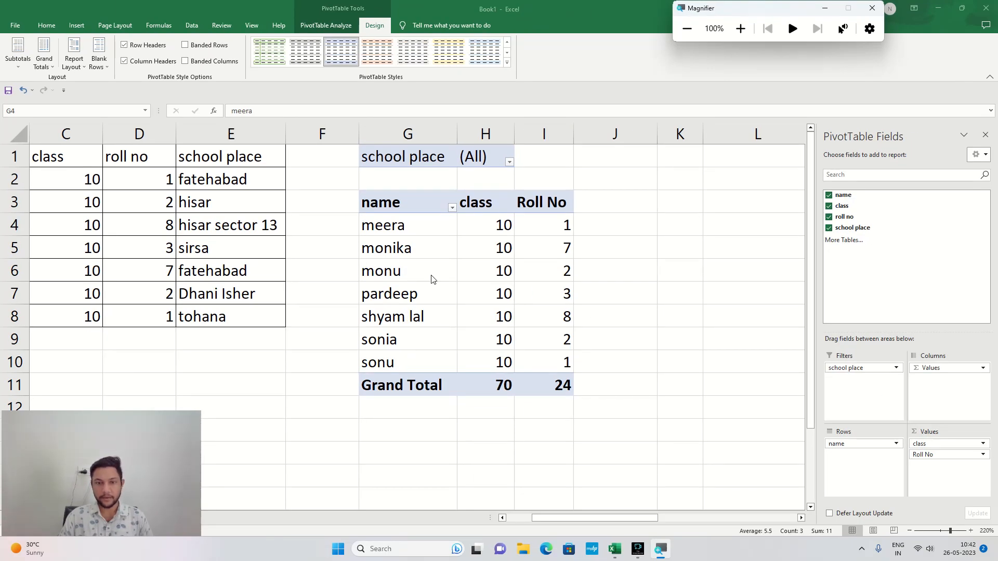
- Apply the option that inserts a blank line after each item in the PivotTable
left_click(100, 72)
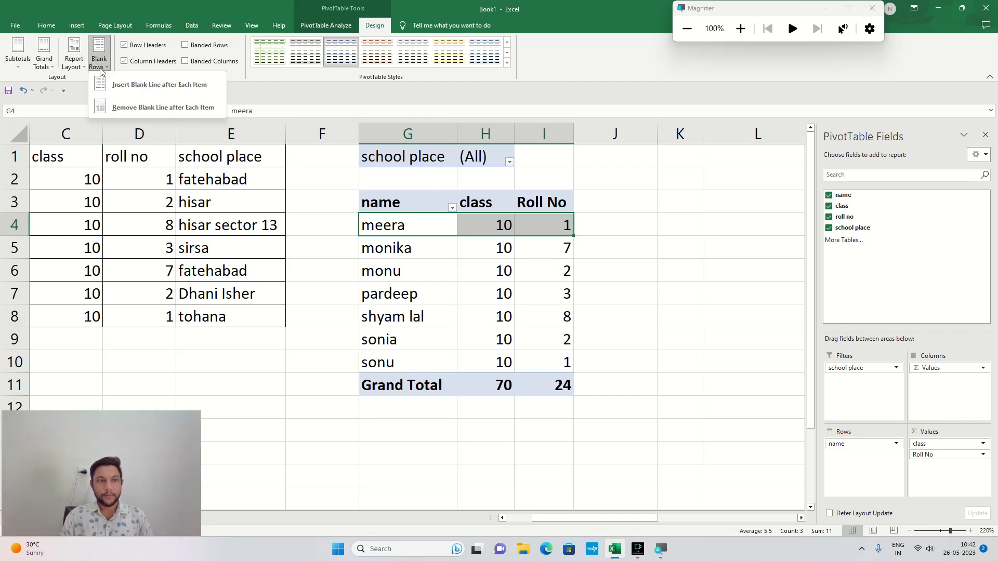
left_click(143, 89)
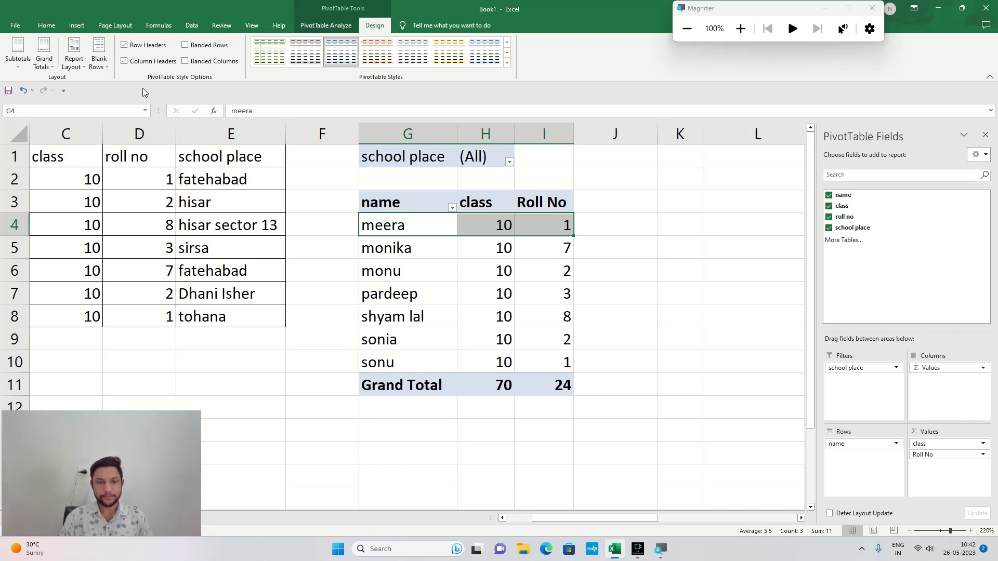
left_click(432, 248)
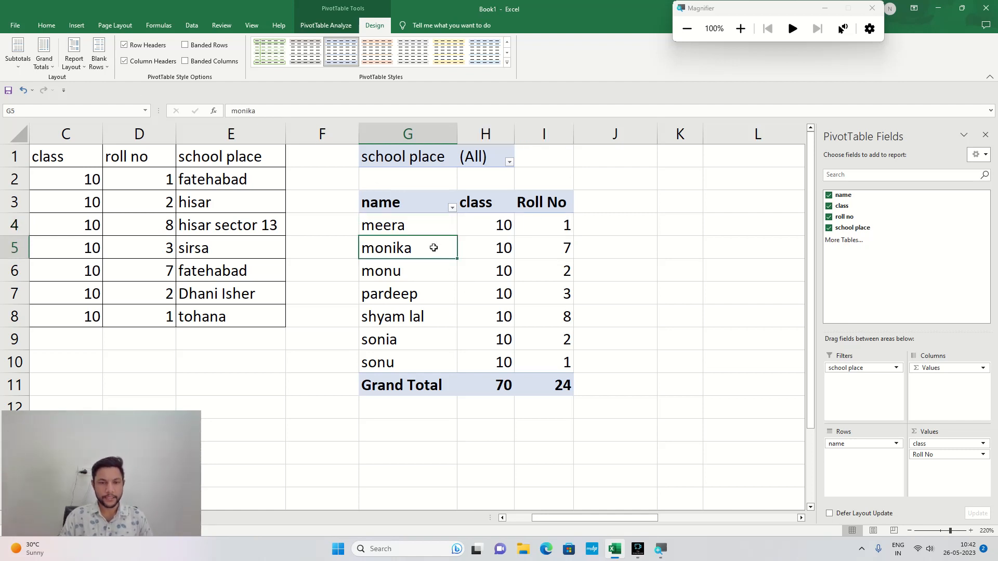
left_click(100, 68)
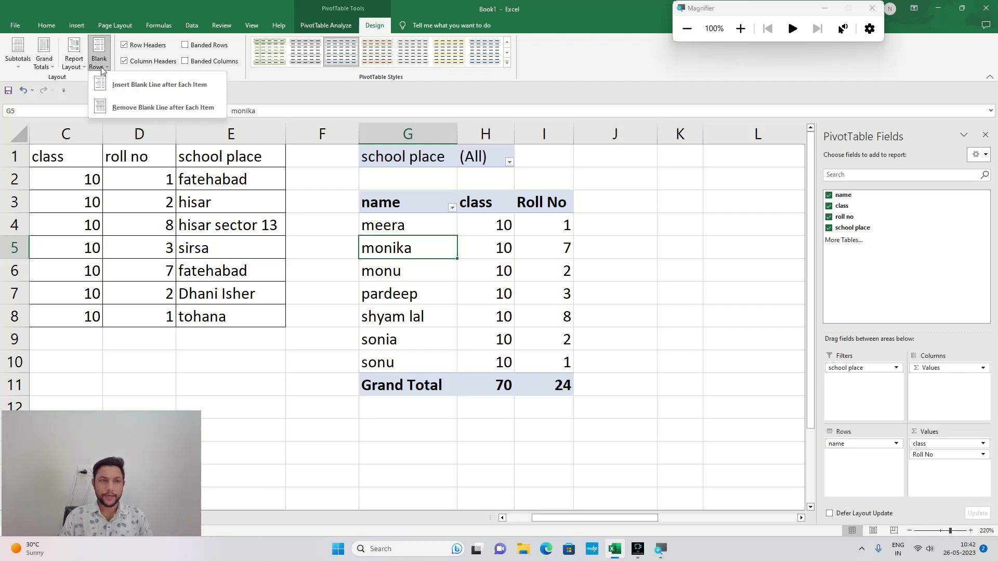
left_click(375, 267)
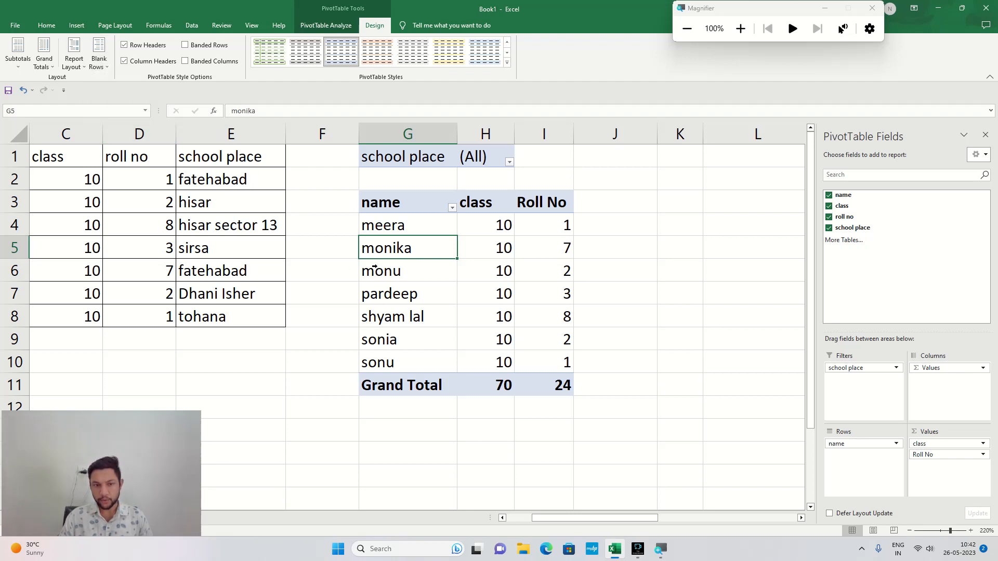
left_click(407, 272)
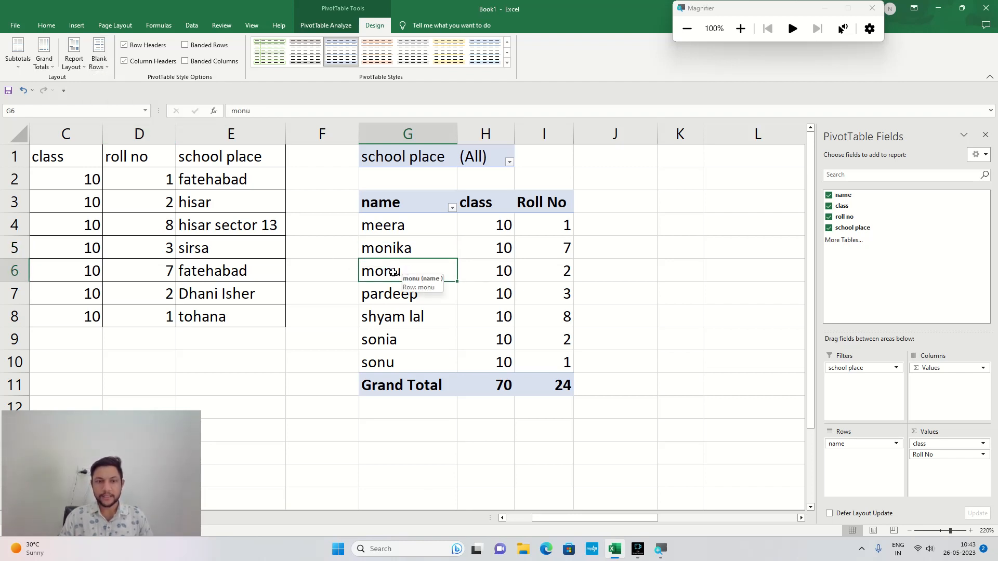
left_click(99, 58)
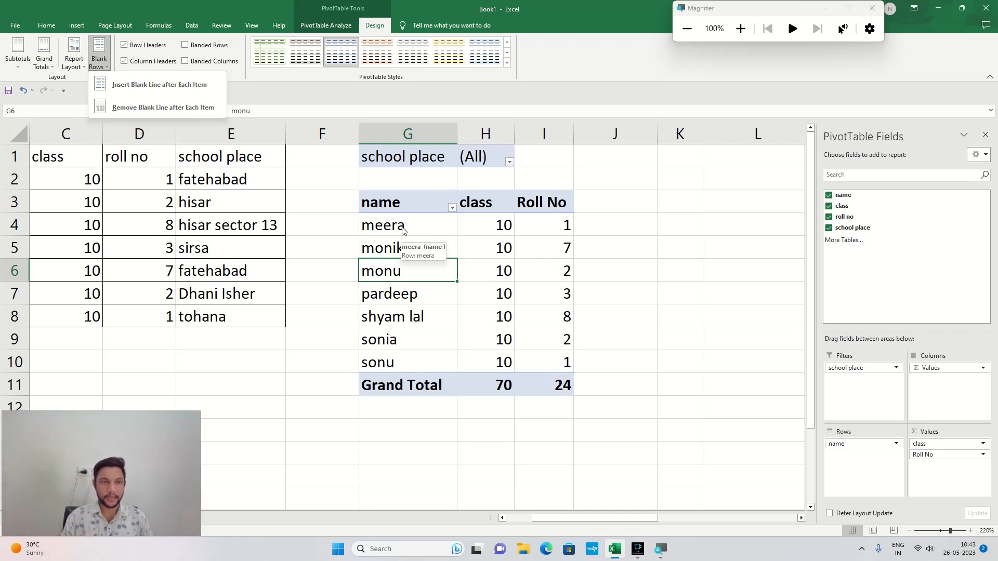
left_click(286, 101)
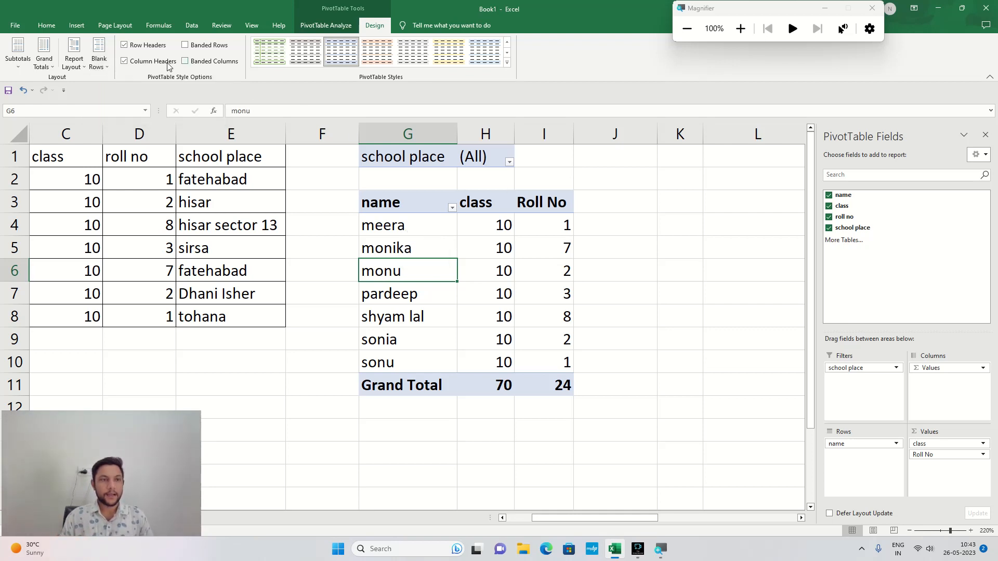
- Try the Row Headers style option, and turn the PivotTable's Column Headers option off and back on, checking the header cells
left_click(125, 46)
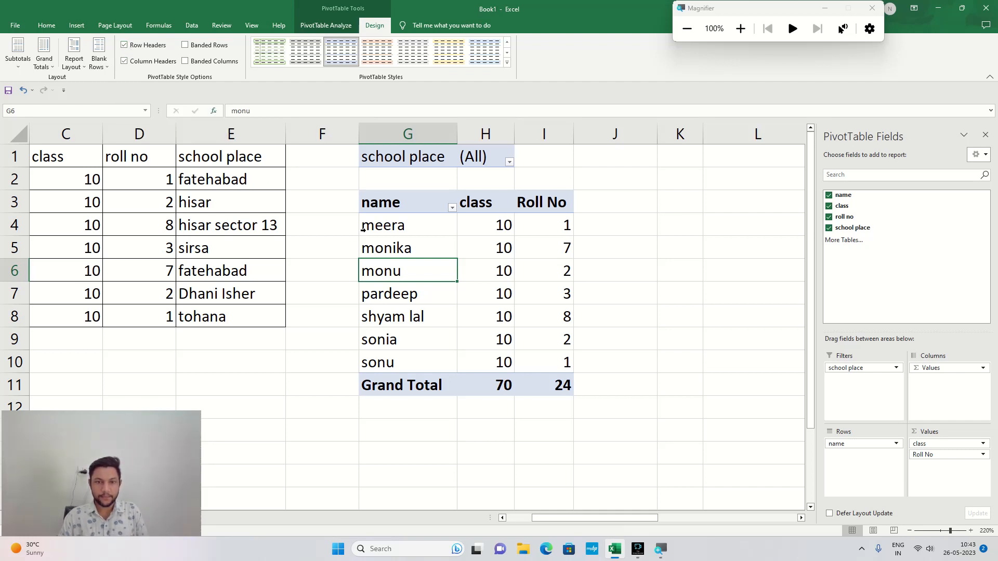
left_click(393, 211)
left_click(397, 206)
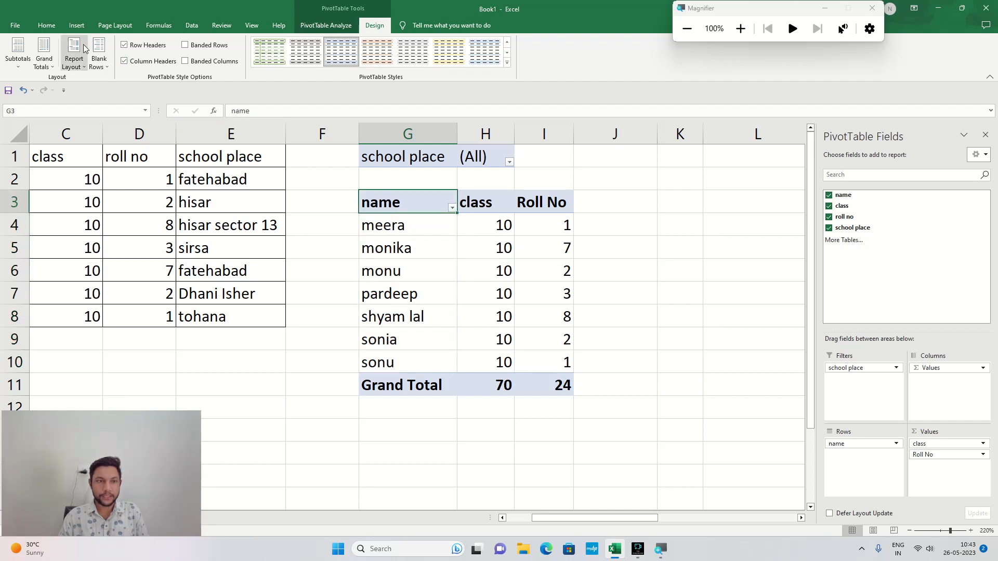
left_click(124, 45)
left_click(124, 61)
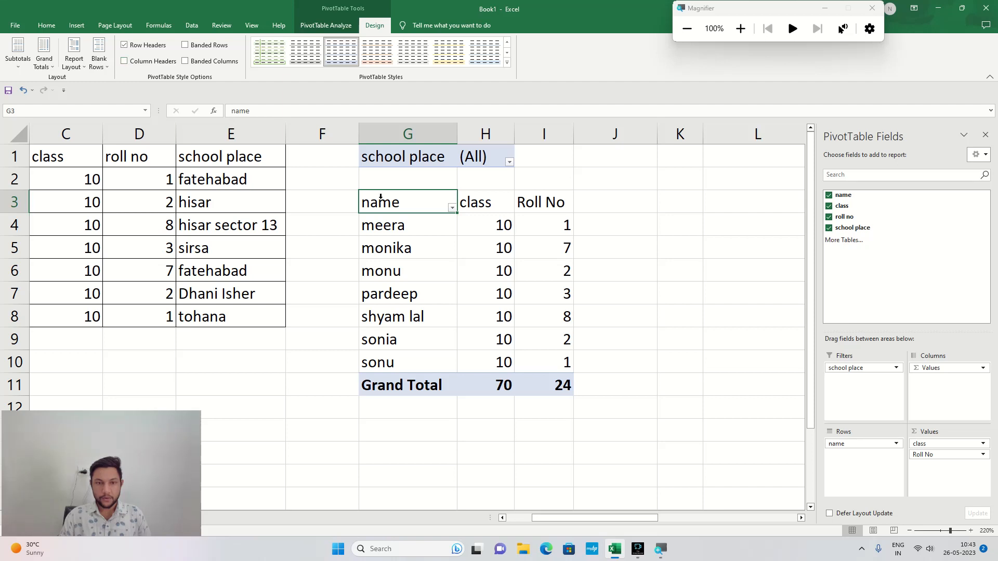
left_click(388, 229)
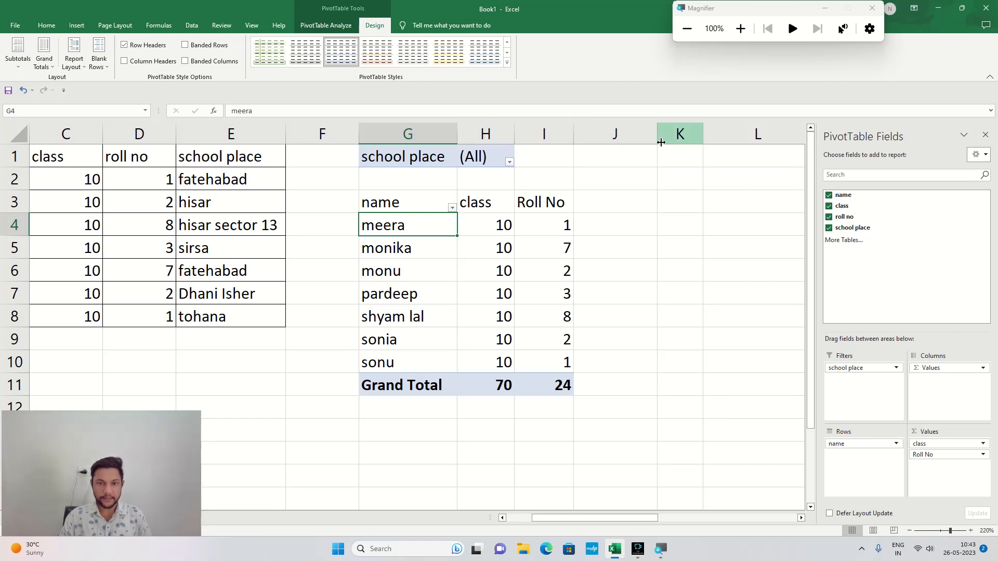
left_click(406, 203)
left_click(477, 201)
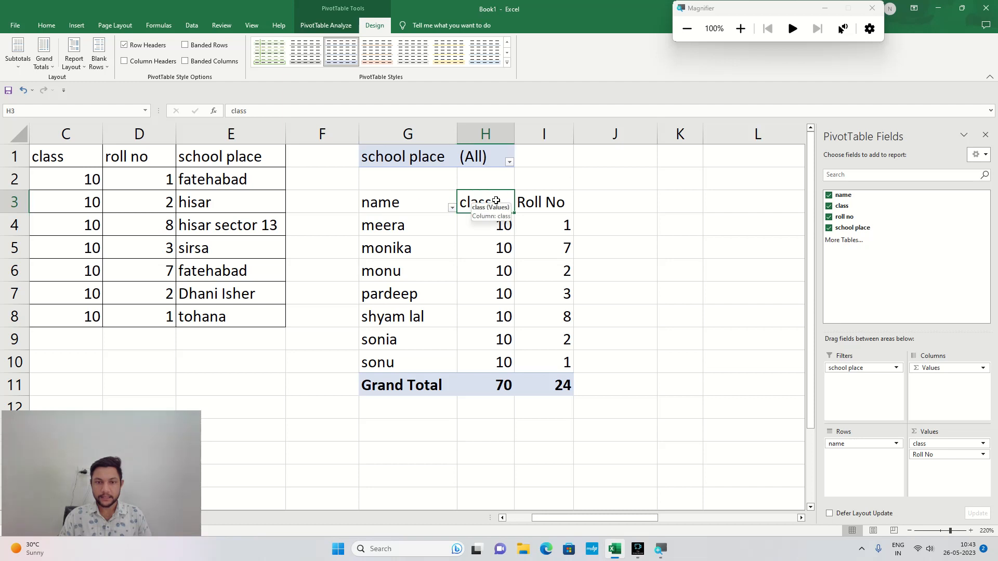
left_click(537, 198)
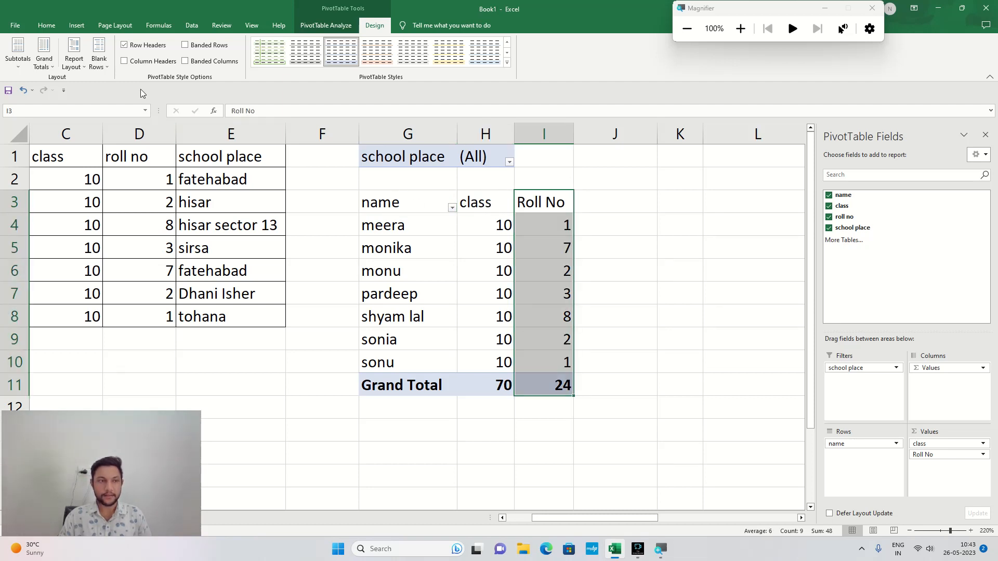
left_click(124, 62)
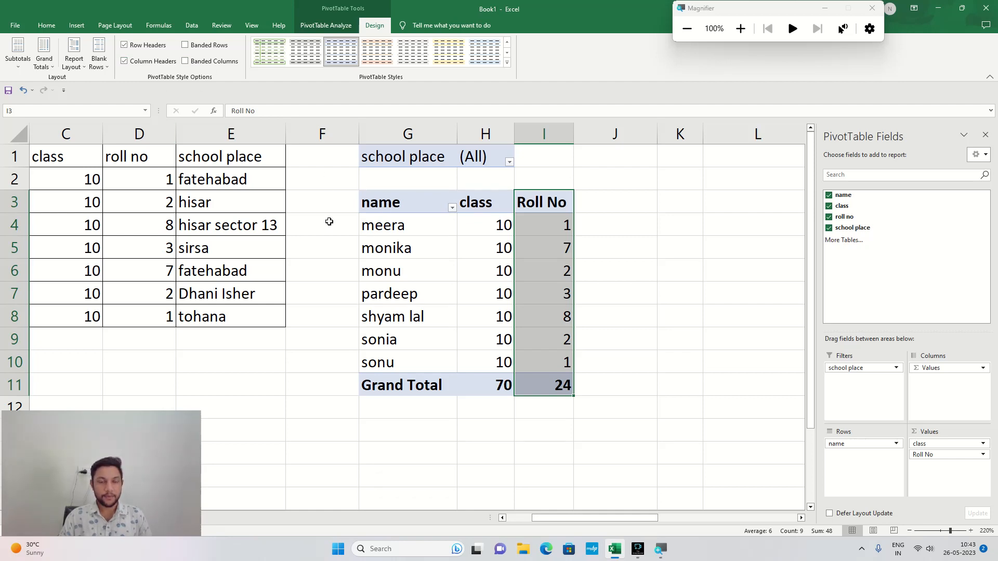
- Turn on Banded Rows for the PivotTable
left_click(377, 237)
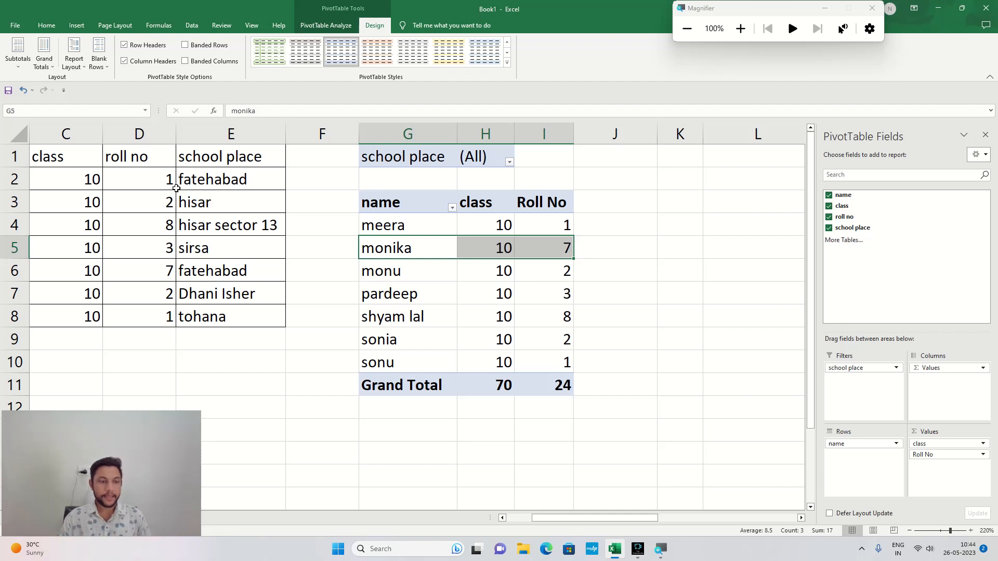
left_click(186, 46)
key("Up")
key("Up")
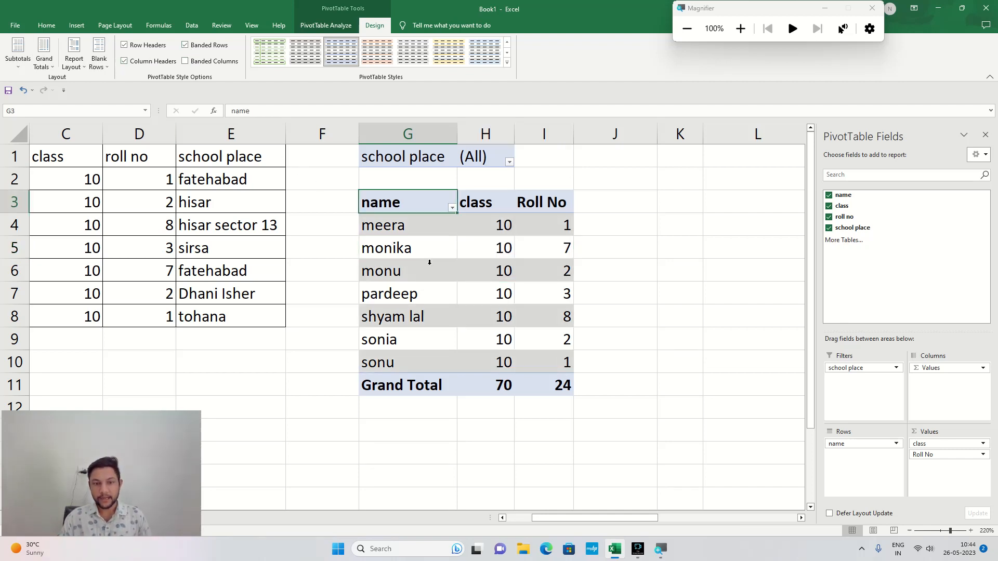
- Examine the row shading down the PivotTable's name column, from the first student to the Grand Total
left_click(401, 231)
left_click(409, 248)
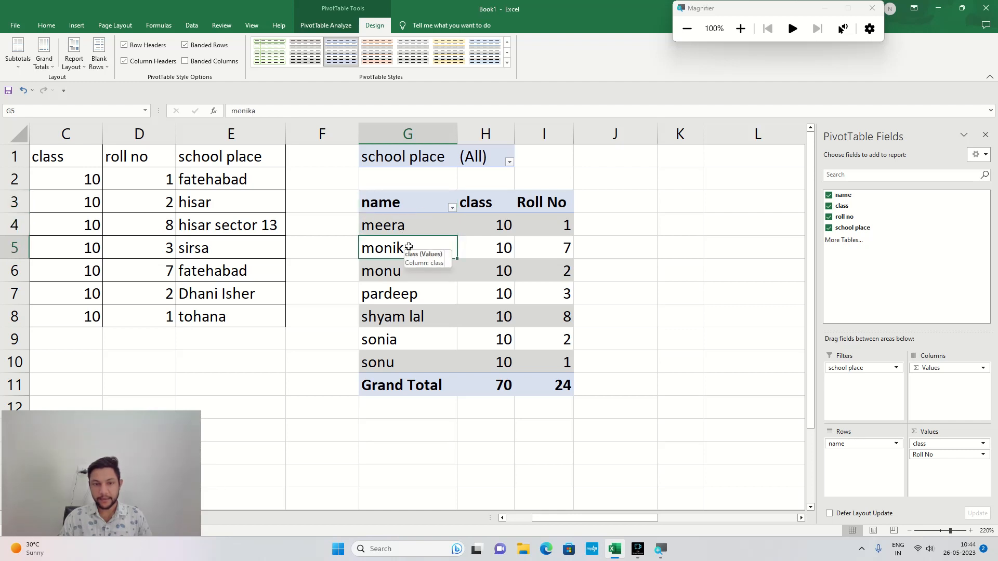
left_click(405, 271)
left_click(405, 284)
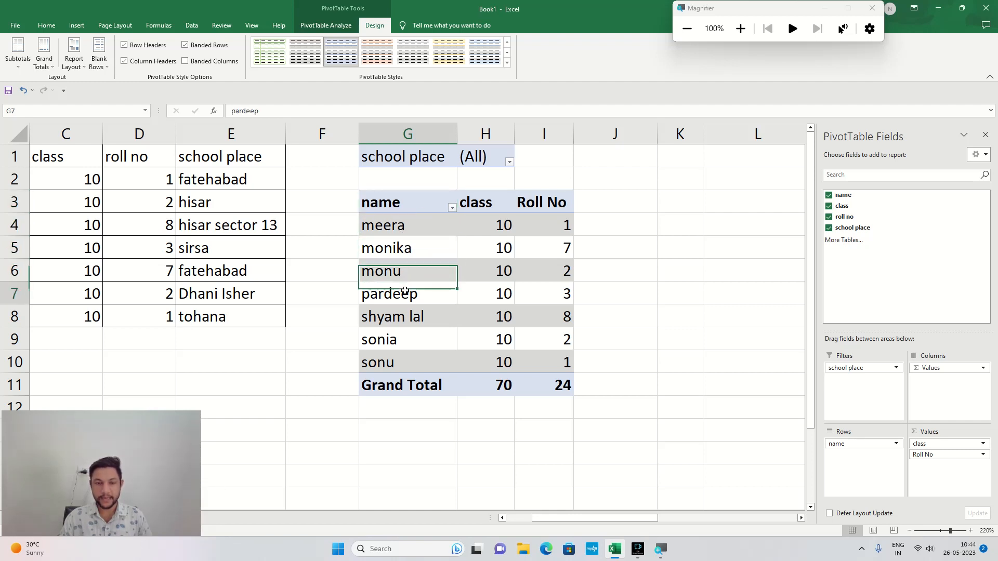
left_click(406, 315)
left_click(406, 343)
left_click(407, 356)
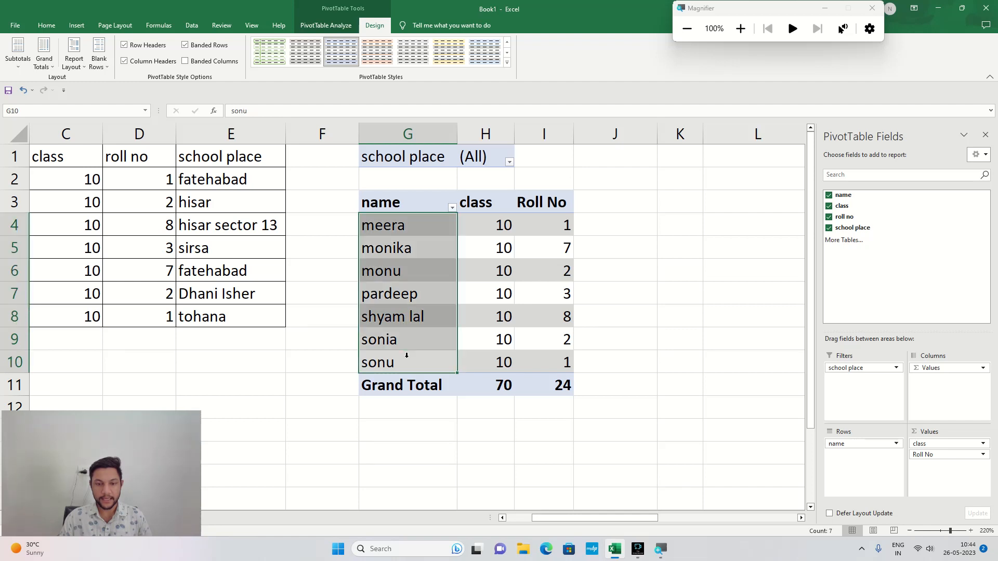
left_click(416, 387)
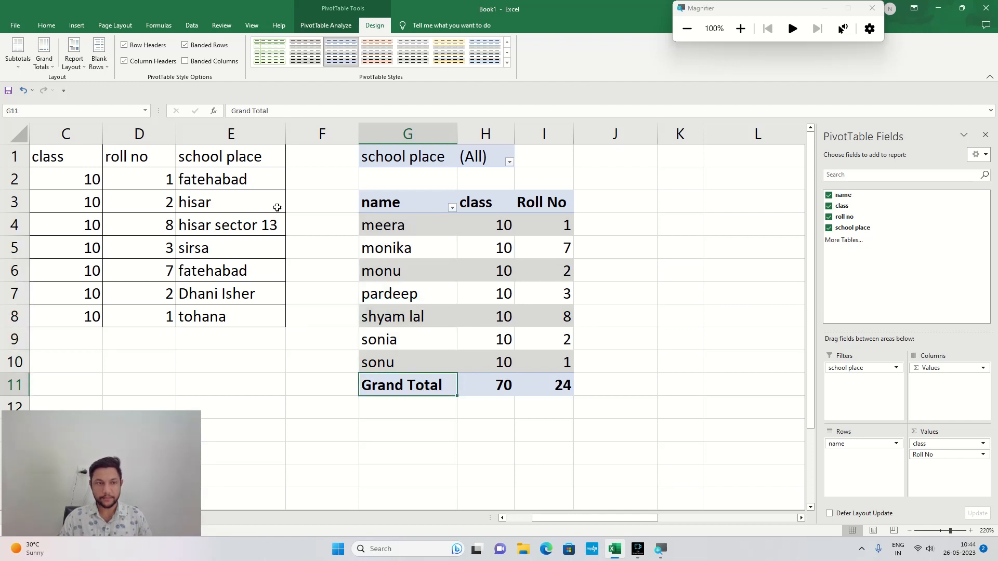
- Turn on Banded Columns for the PivotTable and turn off Banded Rows
left_click(186, 61)
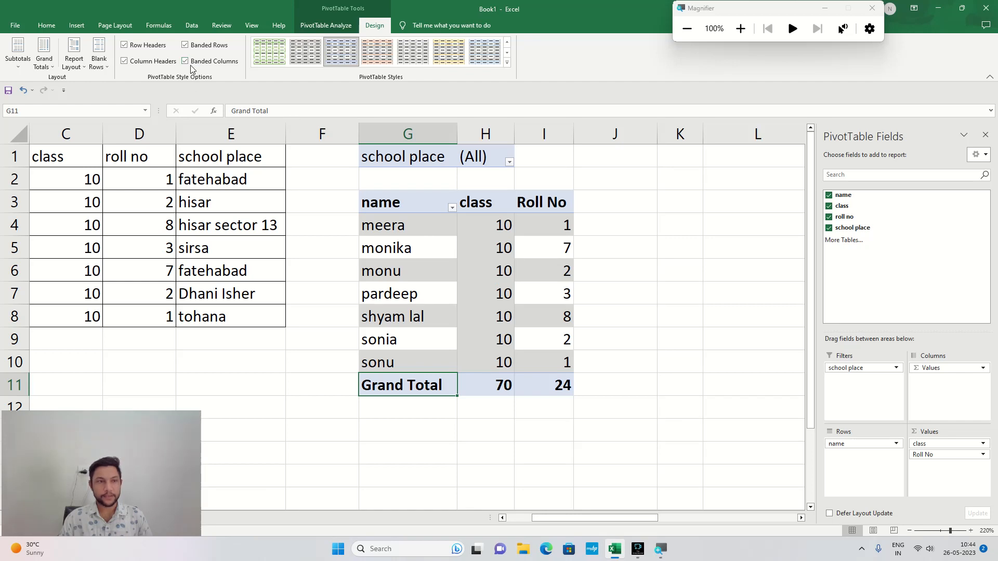
left_click(186, 45)
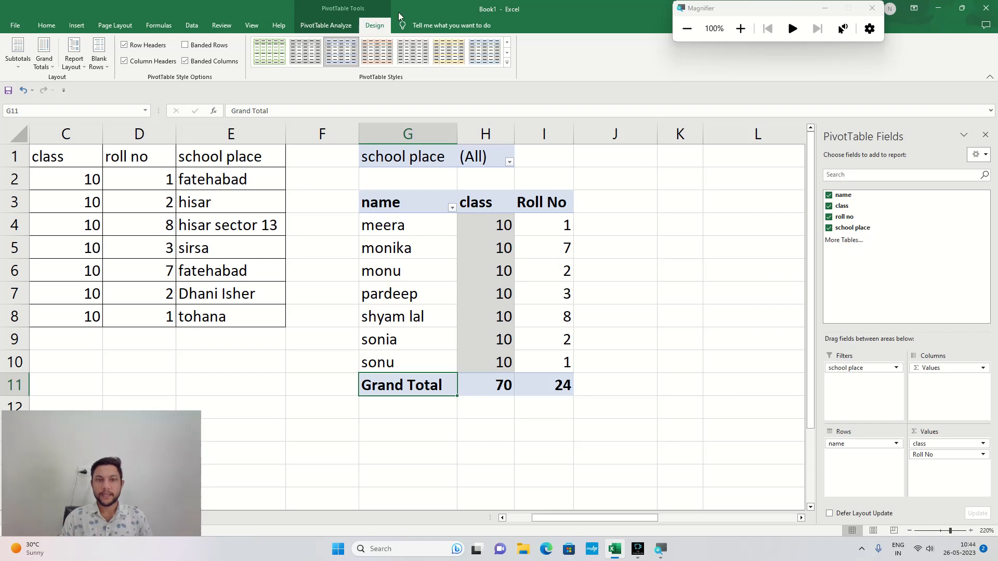
- Preview the built-in PivotTable styles on the table and bring the source data and the PivotTable into view together
left_click(507, 62)
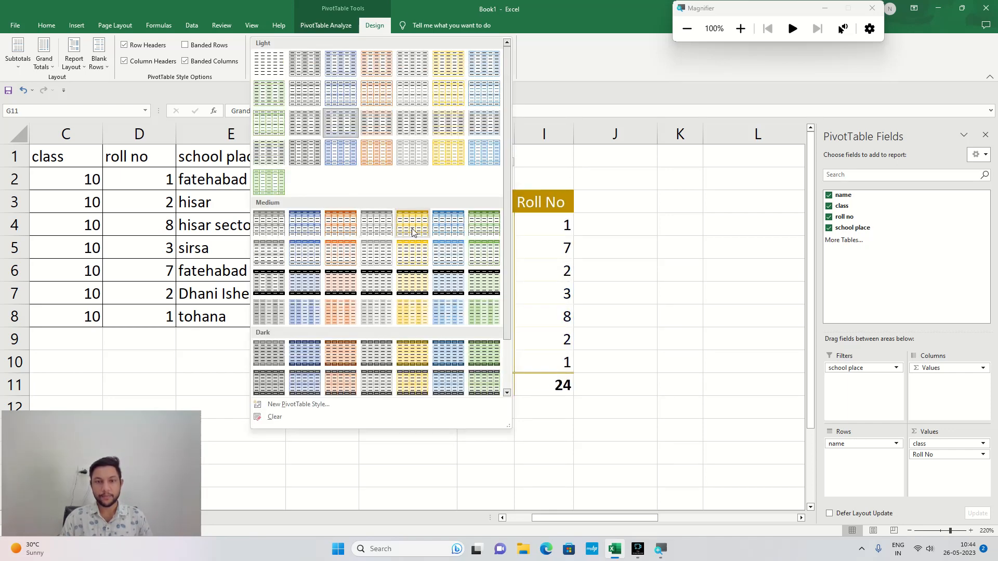
left_click(592, 519)
left_click_drag(592, 519, 553, 519)
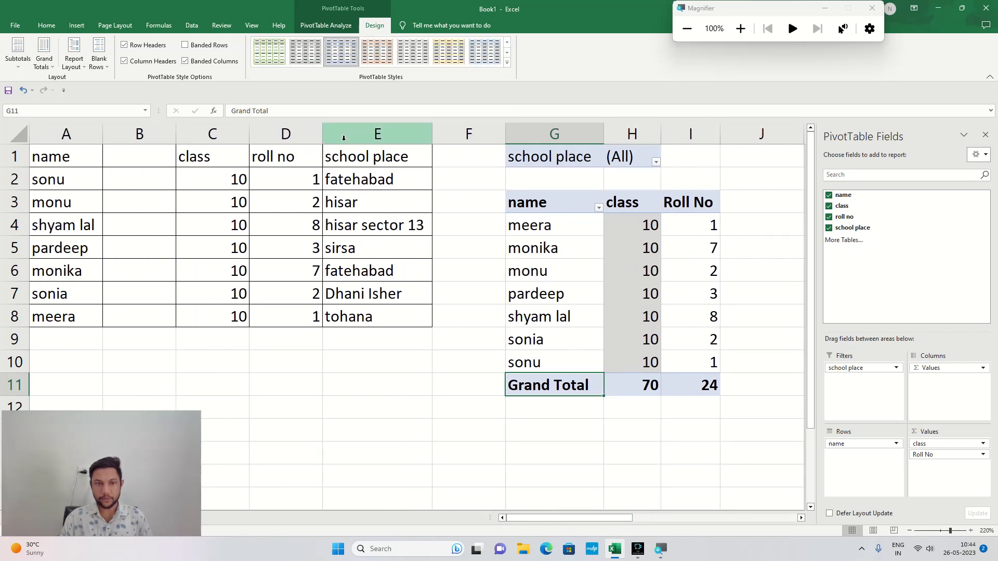
- Create a new custom PivotTable style with the First Column Stripe element formatted in bold
left_click(506, 62)
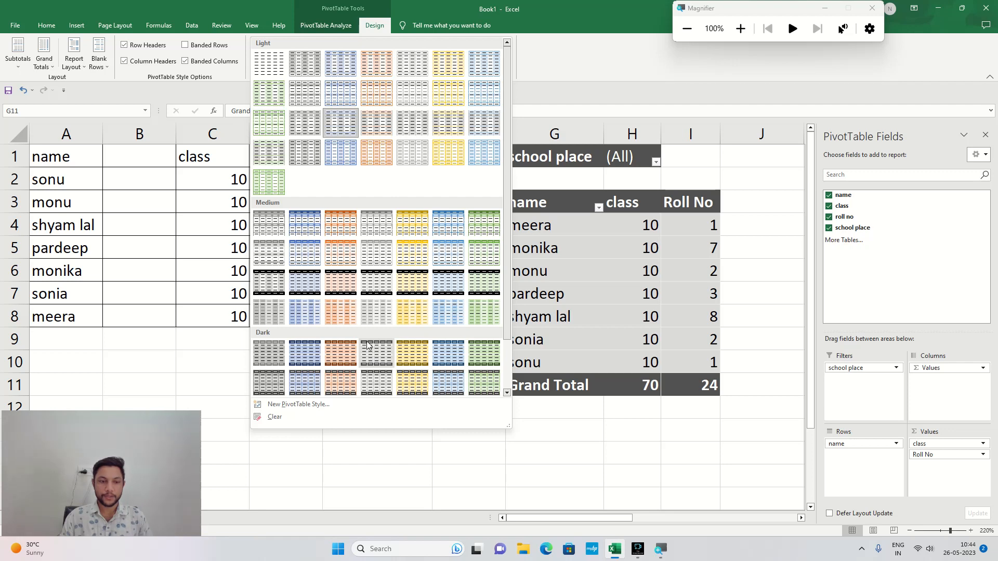
left_click(299, 405)
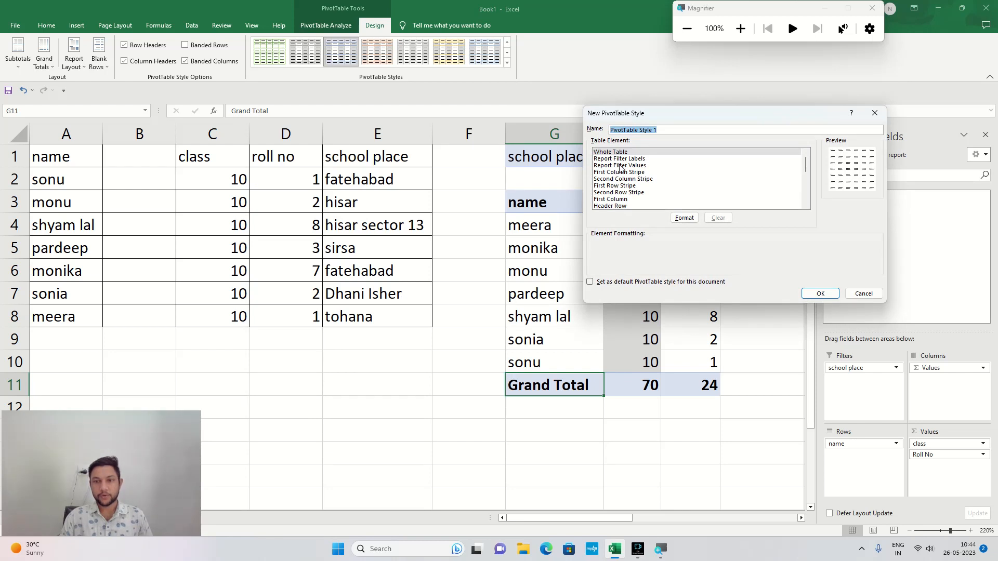
left_click(620, 159)
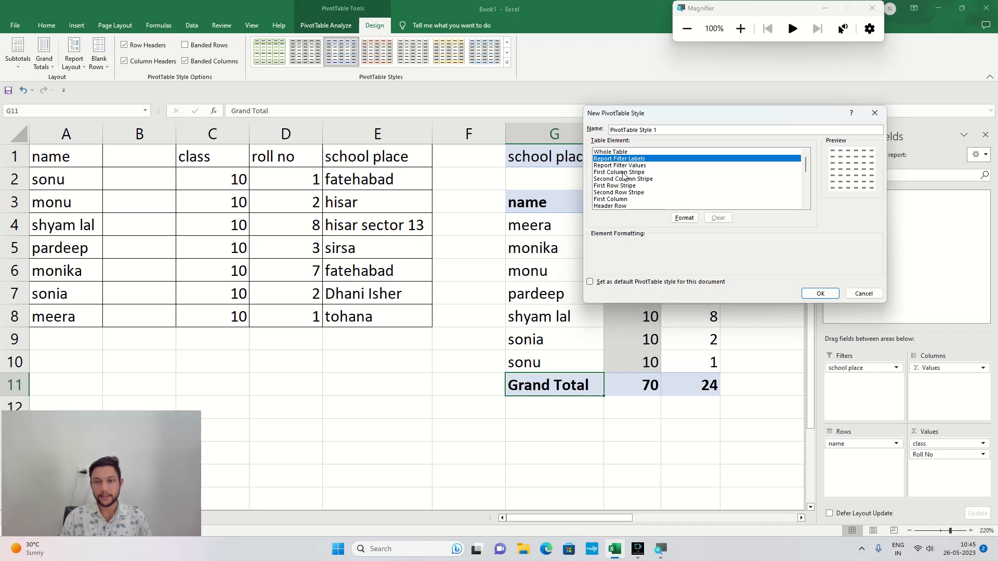
left_click(624, 173)
left_click(684, 219)
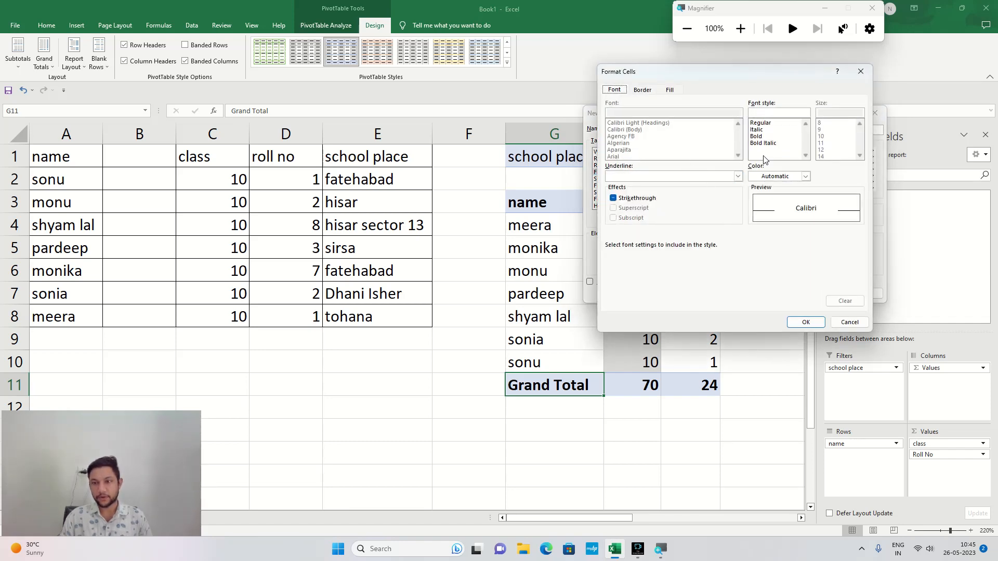
left_click(770, 124)
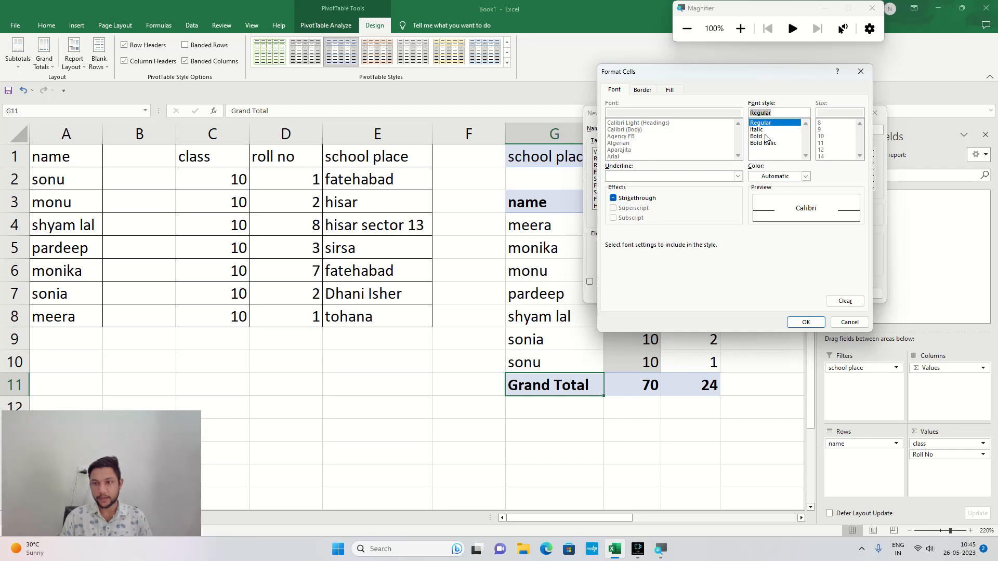
left_click(766, 137)
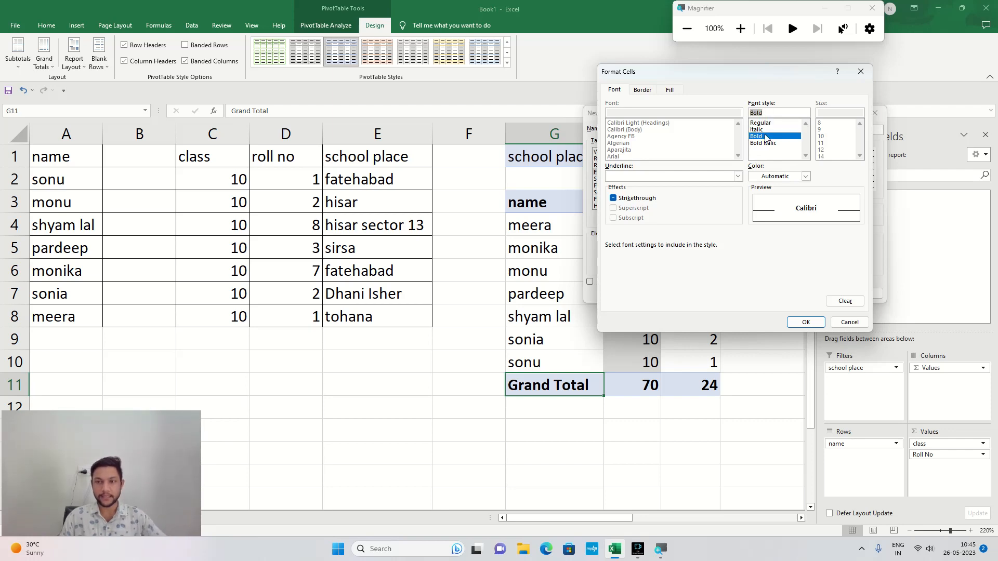
left_click(806, 322)
left_click(822, 295)
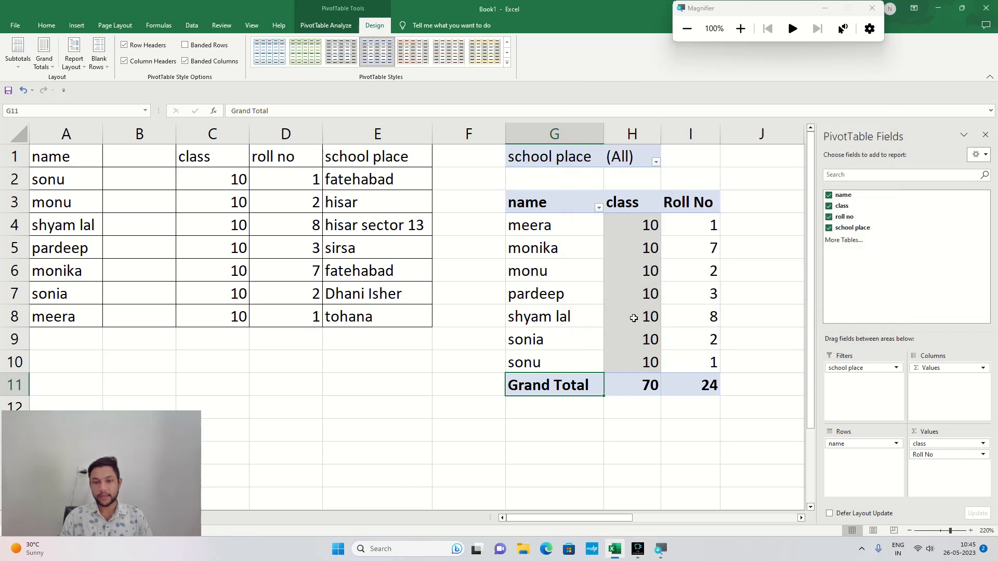
- Clear the style applied to the PivotTable and select G3:I11 to inspect its plain formatting
left_click(507, 62)
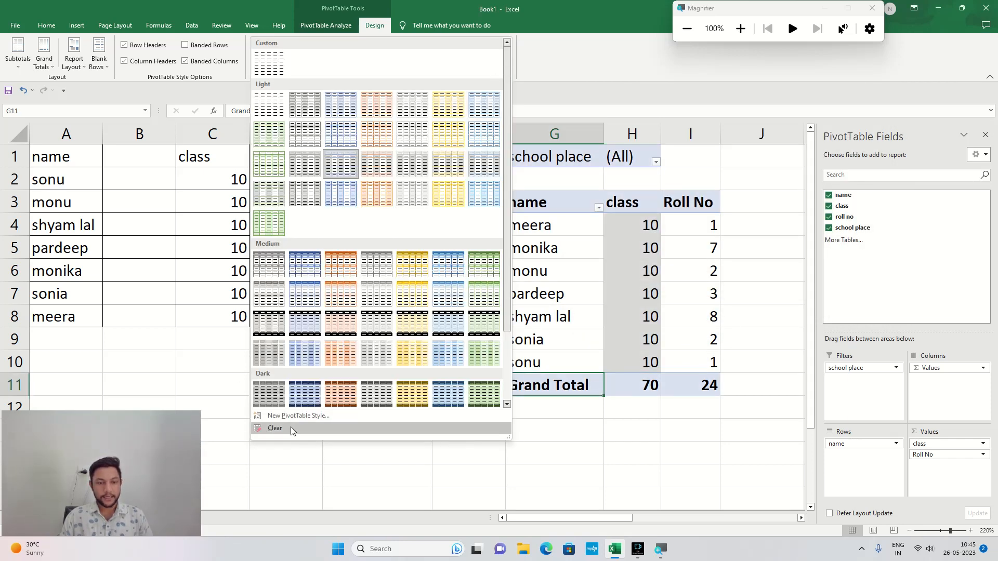
left_click(275, 428)
mouse_move(530, 202)
left_mouse_down()
mouse_move(640, 225)
mouse_move(689, 394)
left_mouse_up()
mouse_move(628, 288)
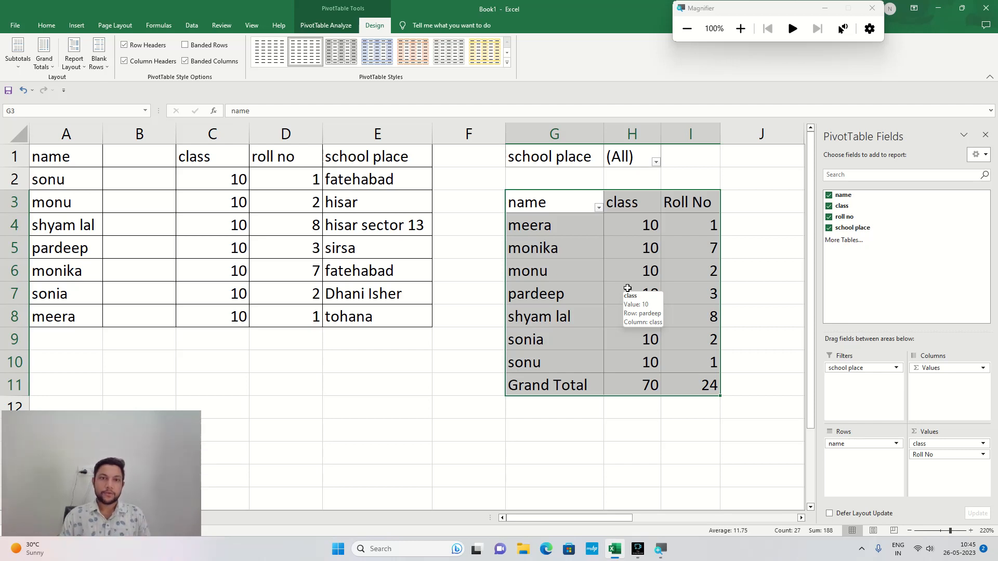
- Browse the PivotTable style gallery, including the custom style, with a class value cell of the PivotTable selected
left_click(650, 276)
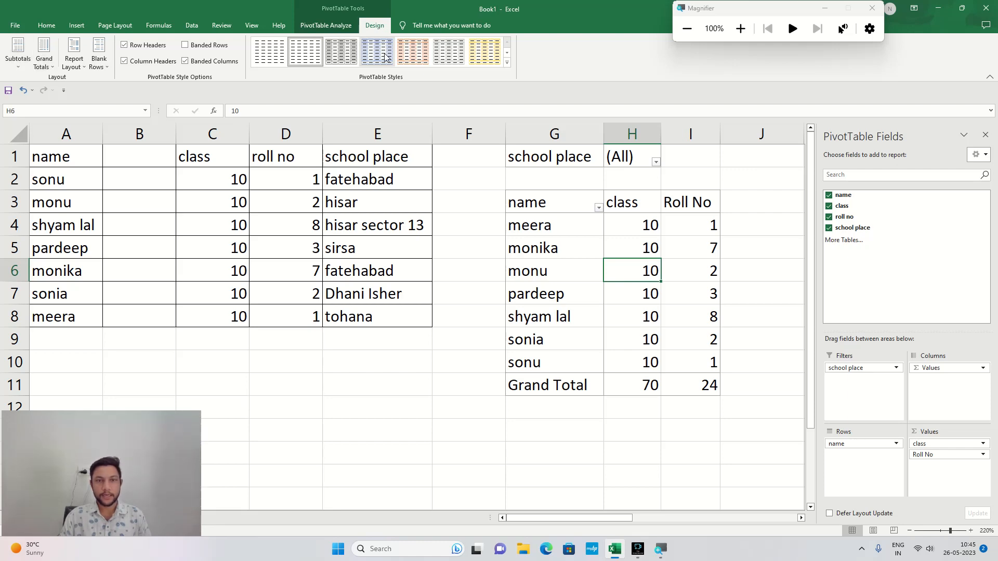
left_click(506, 62)
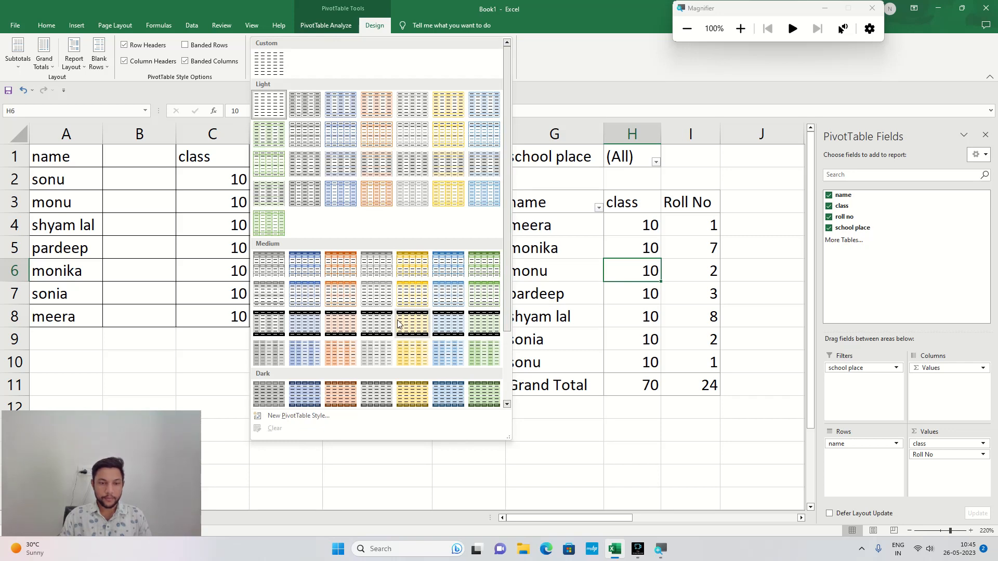
left_click(581, 63)
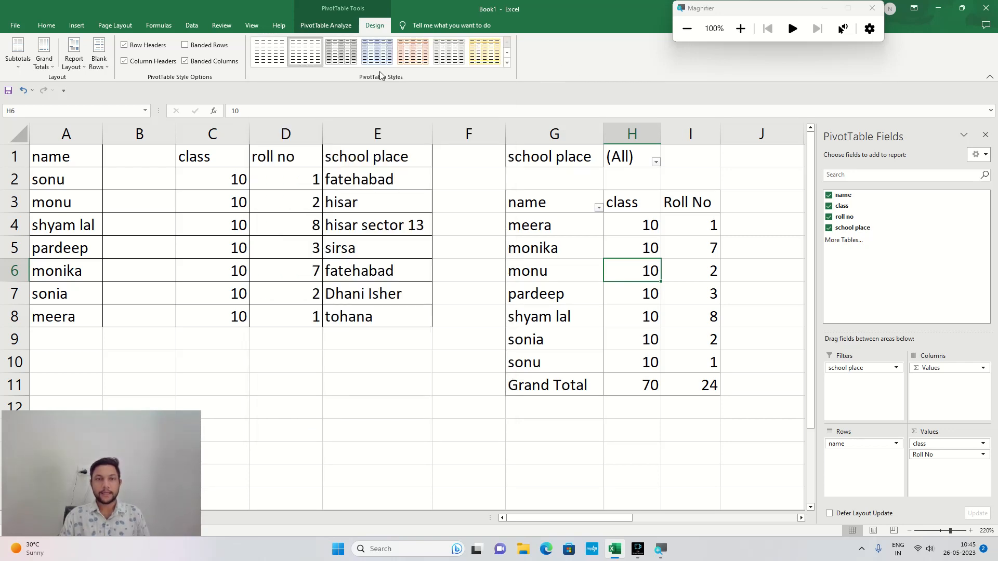